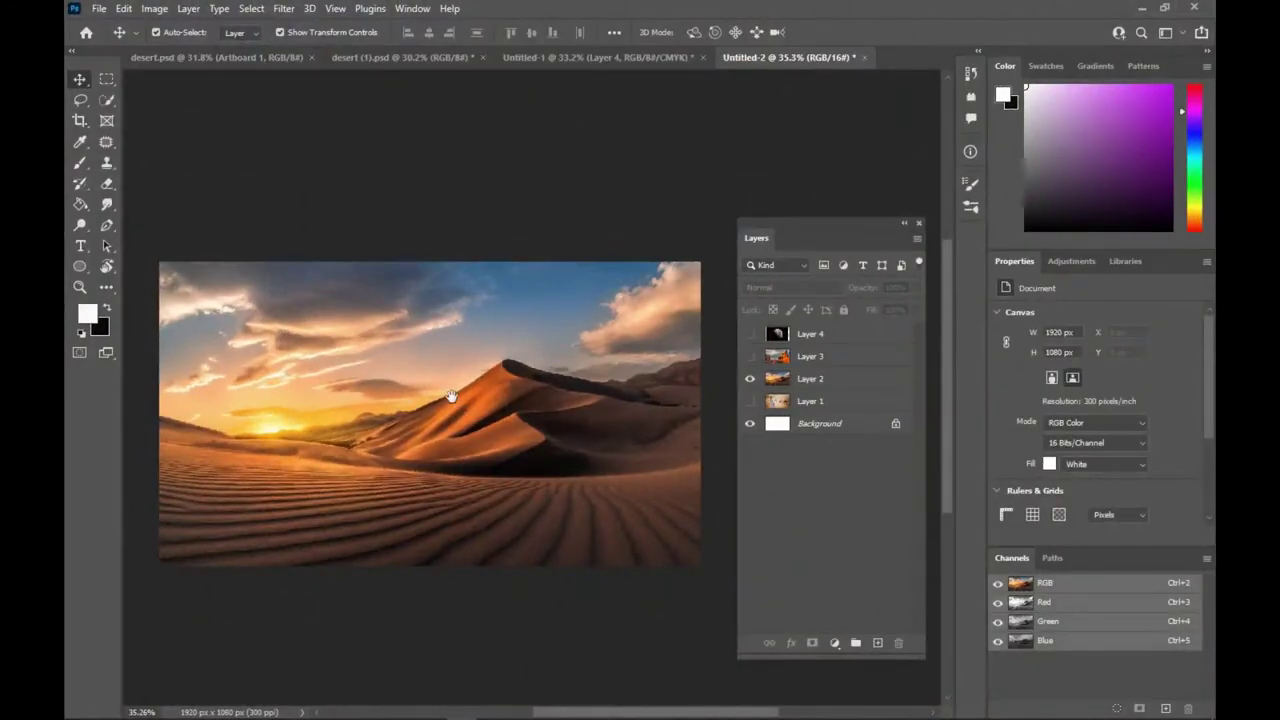
Turn on Layer 3 so the red rock photo covers the dunes, and pick Quick Selection.
{"action": "left_click_drag", "start_coordinate": [449, 394], "coordinate": [463, 357]}
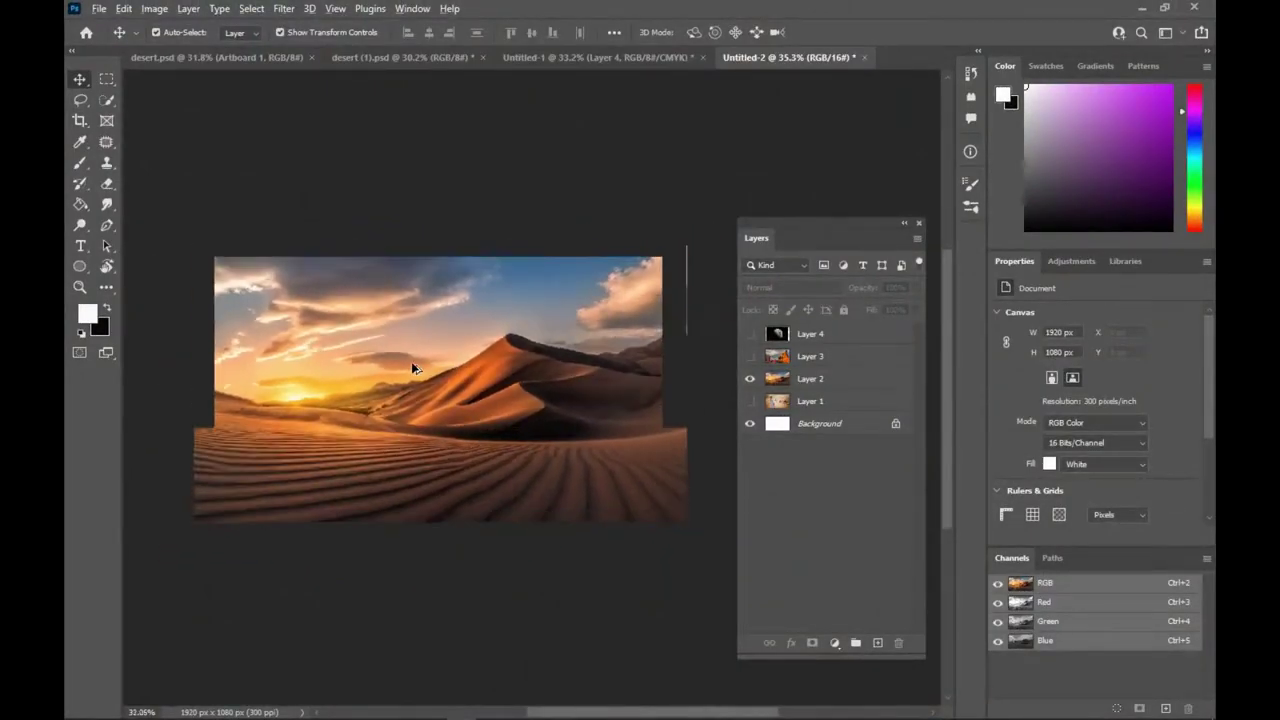
{"action": "scroll", "coordinate": [413, 367], "scroll_direction": "down", "scroll_amount": 1}
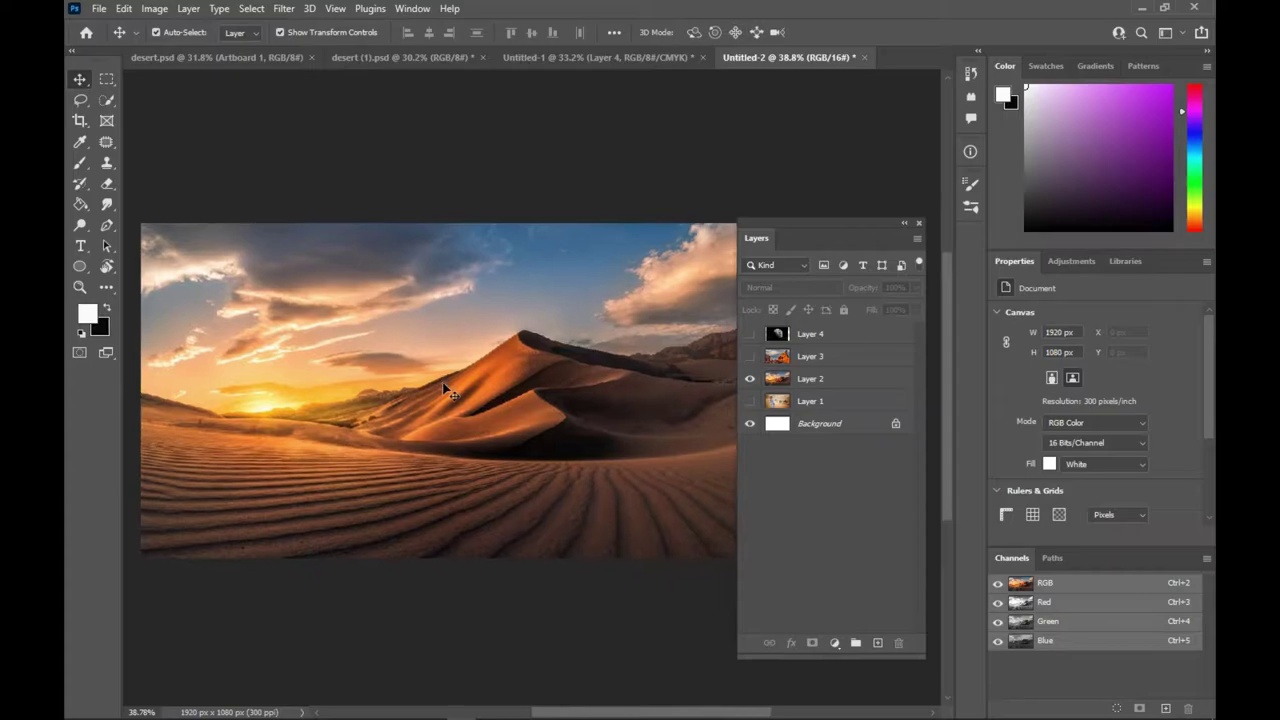
{"action": "left_click", "coordinate": [750, 356]}
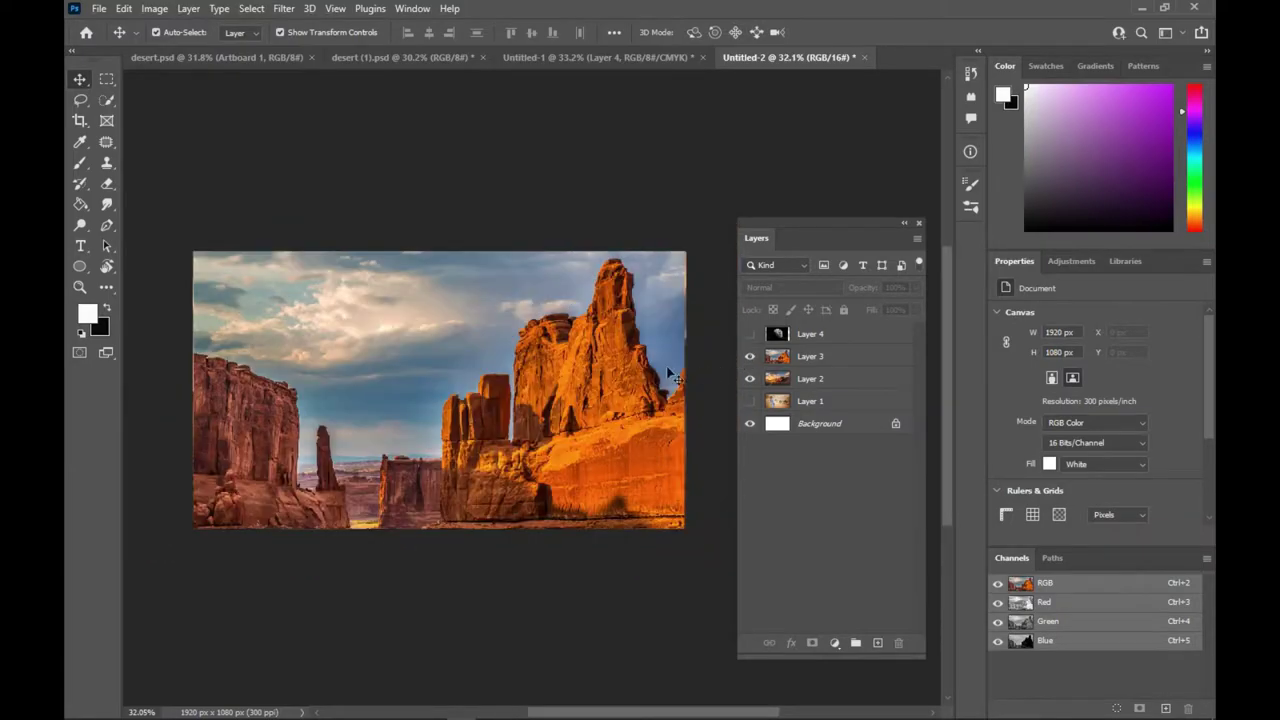
{"action": "scroll", "coordinate": [583, 404], "scroll_direction": "up", "scroll_amount": 3}
{"action": "left_click_drag", "start_coordinate": [580, 405], "coordinate": [556, 405]}
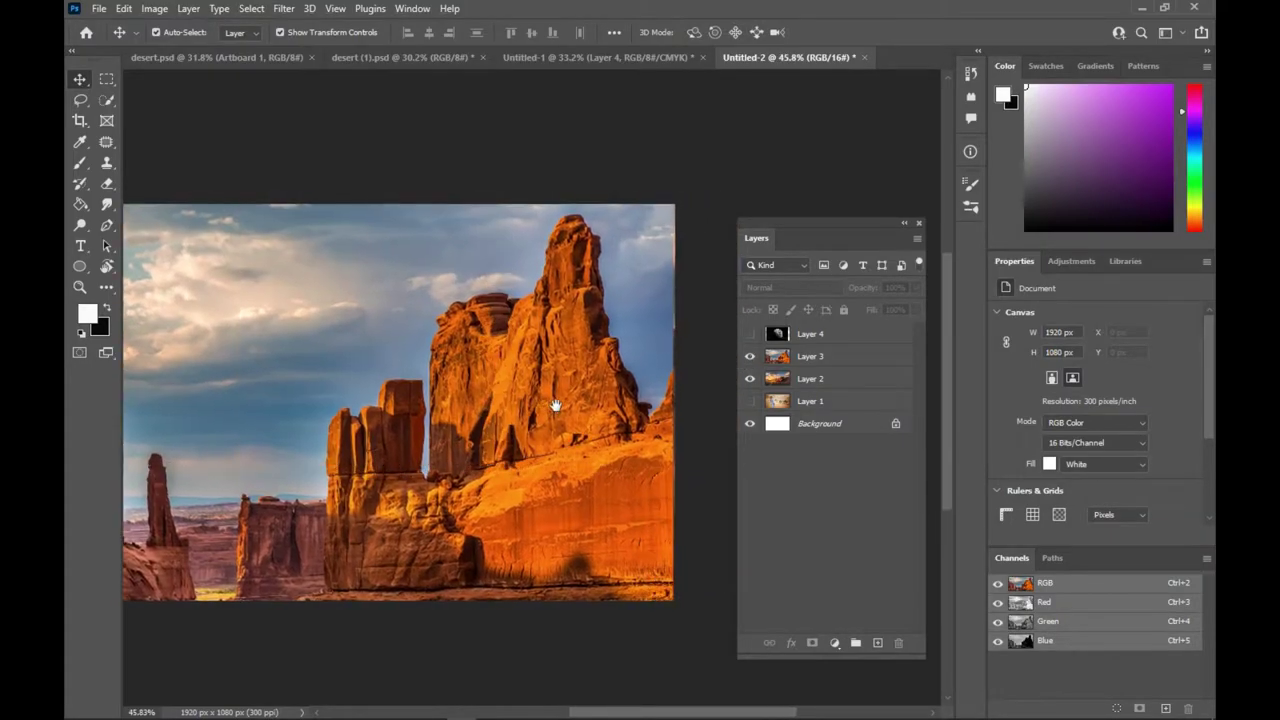
{"action": "left_click", "coordinate": [107, 100]}
{"action": "scroll", "coordinate": [475, 330], "scroll_direction": "up", "scroll_amount": 1}
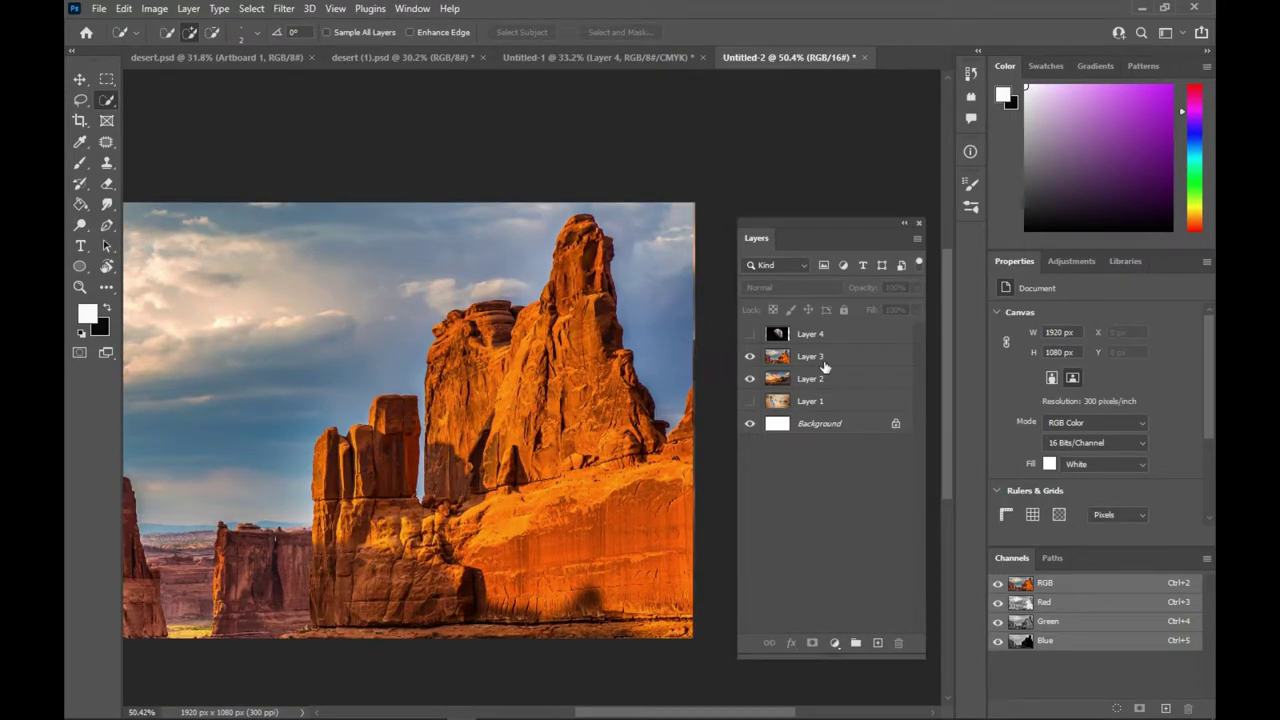
On Layer 3, paint a first selection over the spire, cliff face and lower-left rock base.
{"action": "left_click", "coordinate": [810, 356]}
{"action": "left_click_drag", "start_coordinate": [574, 392], "coordinate": [554, 351]}
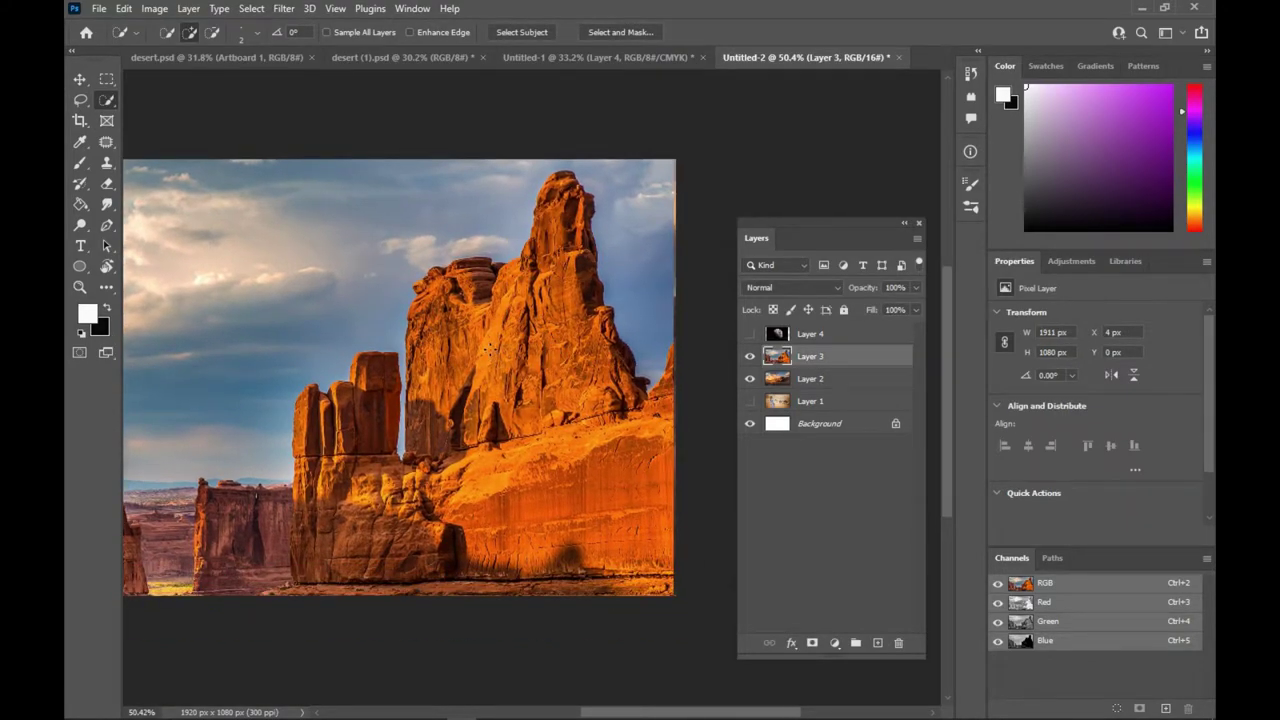
{"action": "key", "text": "bracketright"}
{"action": "key", "text": "bracketright"}
{"action": "left_click", "coordinate": [564, 190]}
{"action": "mouse_move", "coordinate": [549, 312]}
{"action": "left_mouse_down"}
{"action": "mouse_move", "coordinate": [507, 453]}
{"action": "mouse_move", "coordinate": [465, 282]}
{"action": "left_mouse_up"}
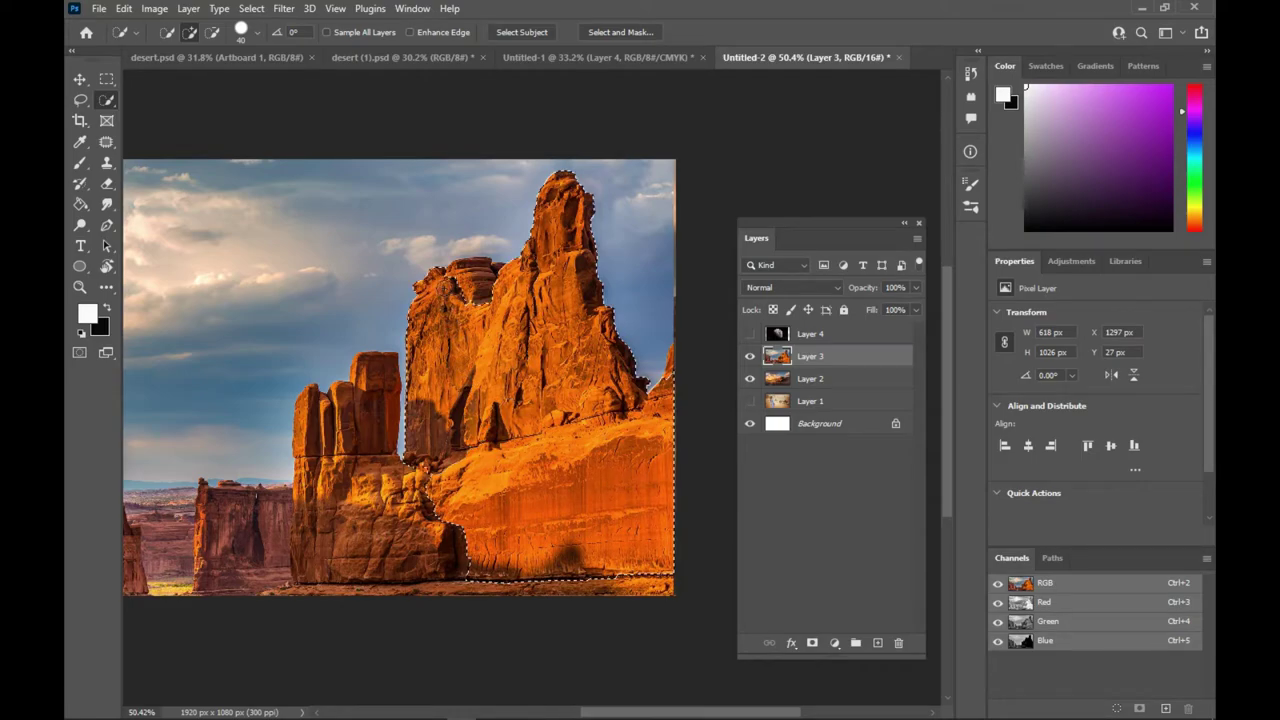
{"action": "mouse_move", "coordinate": [408, 330]}
{"action": "left_mouse_down"}
{"action": "mouse_move", "coordinate": [433, 551]}
{"action": "mouse_move", "coordinate": [305, 441]}
{"action": "left_mouse_up"}
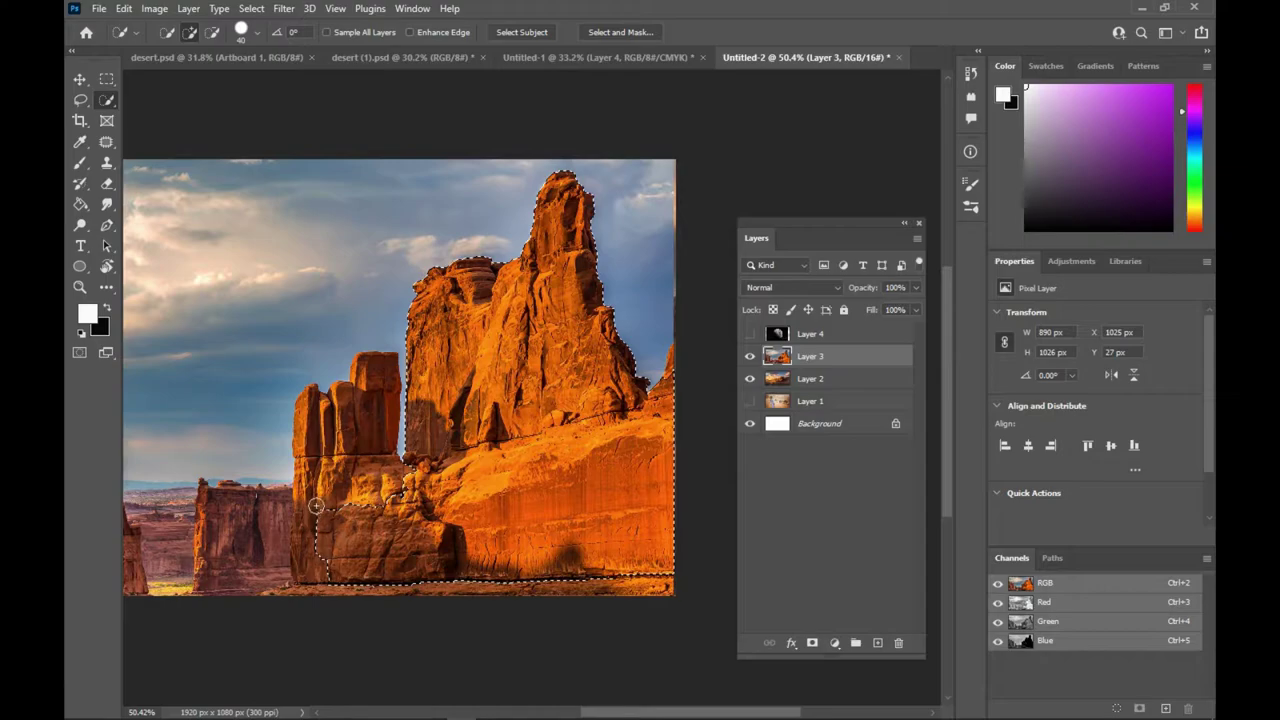
Reselect the whole formation including the pillars, then subtract the sky with a smaller brush.
{"action": "key", "text": "ctrl+d"}
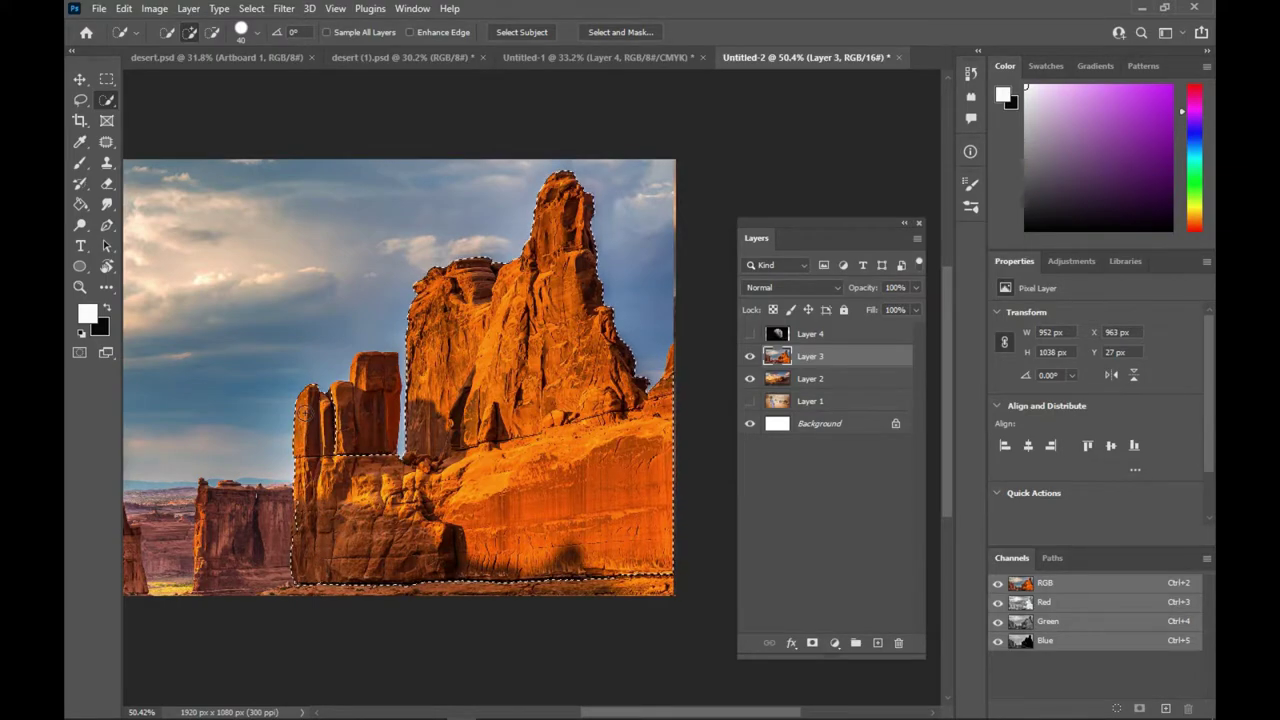
{"action": "left_click_drag", "start_coordinate": [368, 379], "coordinate": [671, 371]}
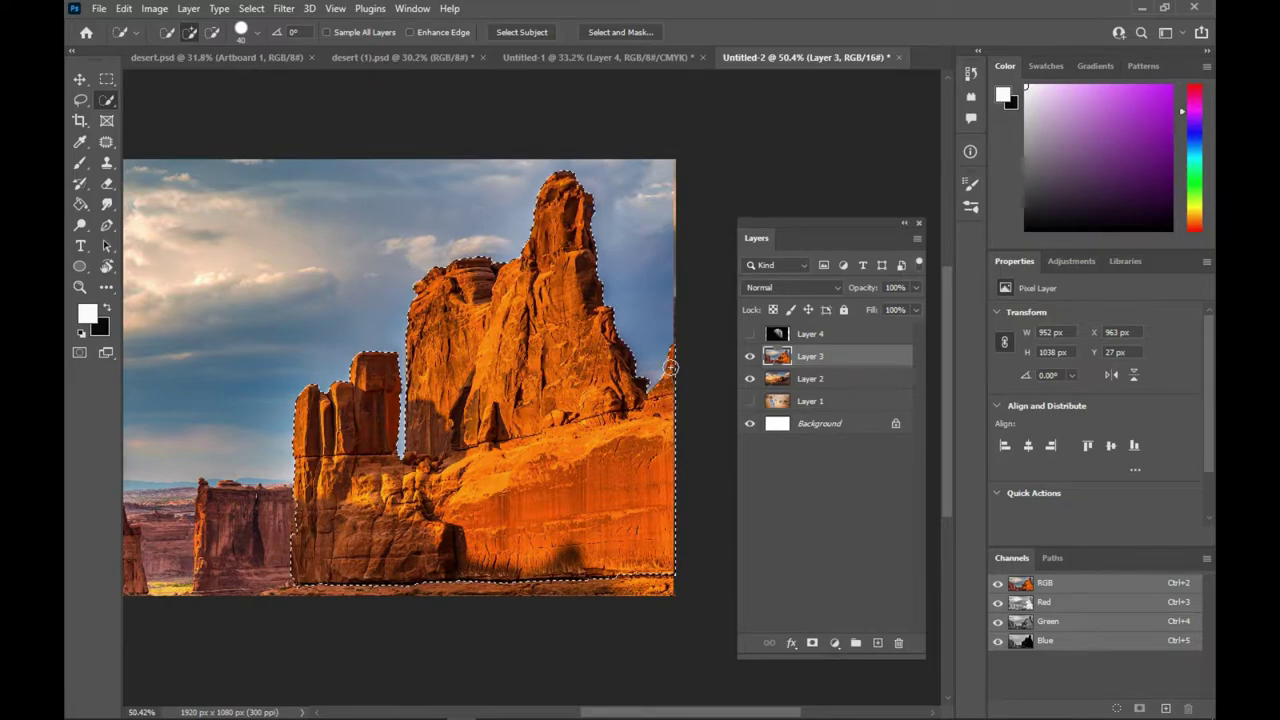
{"action": "scroll", "coordinate": [655, 378], "scroll_direction": "up", "scroll_amount": 3}
{"action": "scroll", "coordinate": [650, 380], "scroll_direction": "up", "scroll_amount": 2}
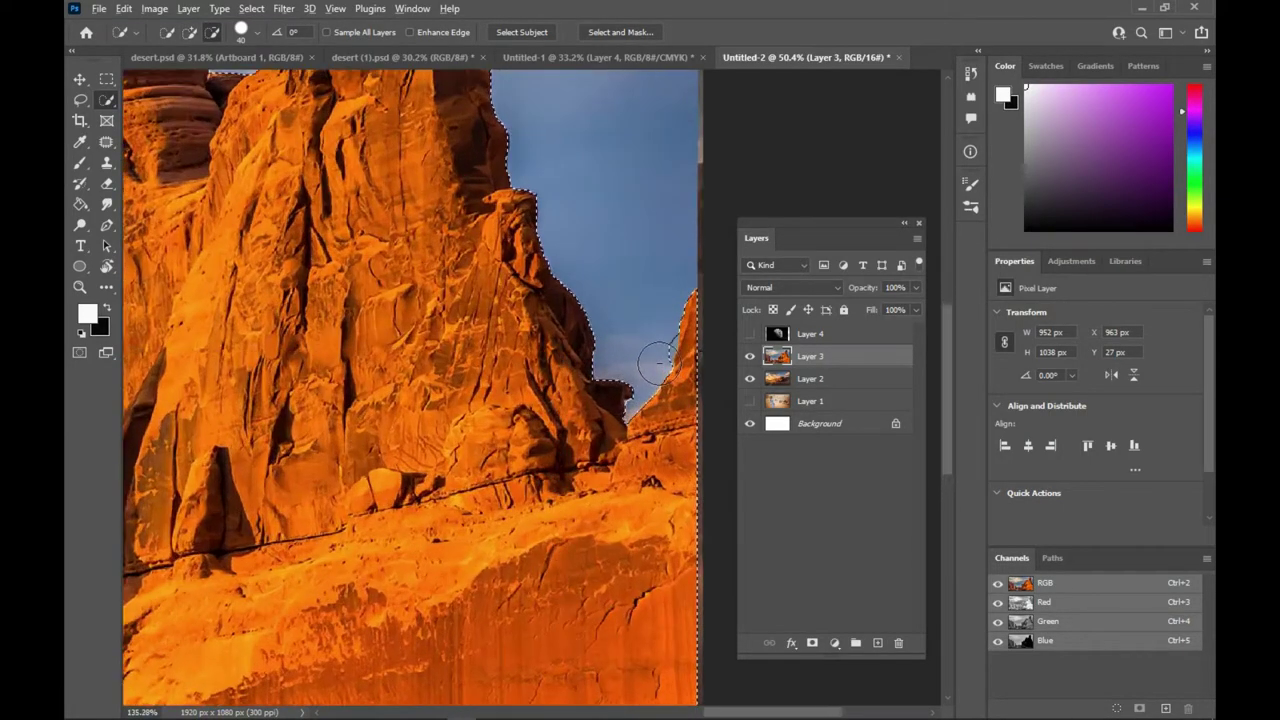
{"action": "scroll", "coordinate": [640, 382], "scroll_direction": "up", "scroll_amount": 1}
{"action": "scroll", "coordinate": [630, 384], "scroll_direction": "up", "scroll_amount": 1}
{"action": "scroll", "coordinate": [626, 384], "scroll_direction": "up", "scroll_amount": 1}
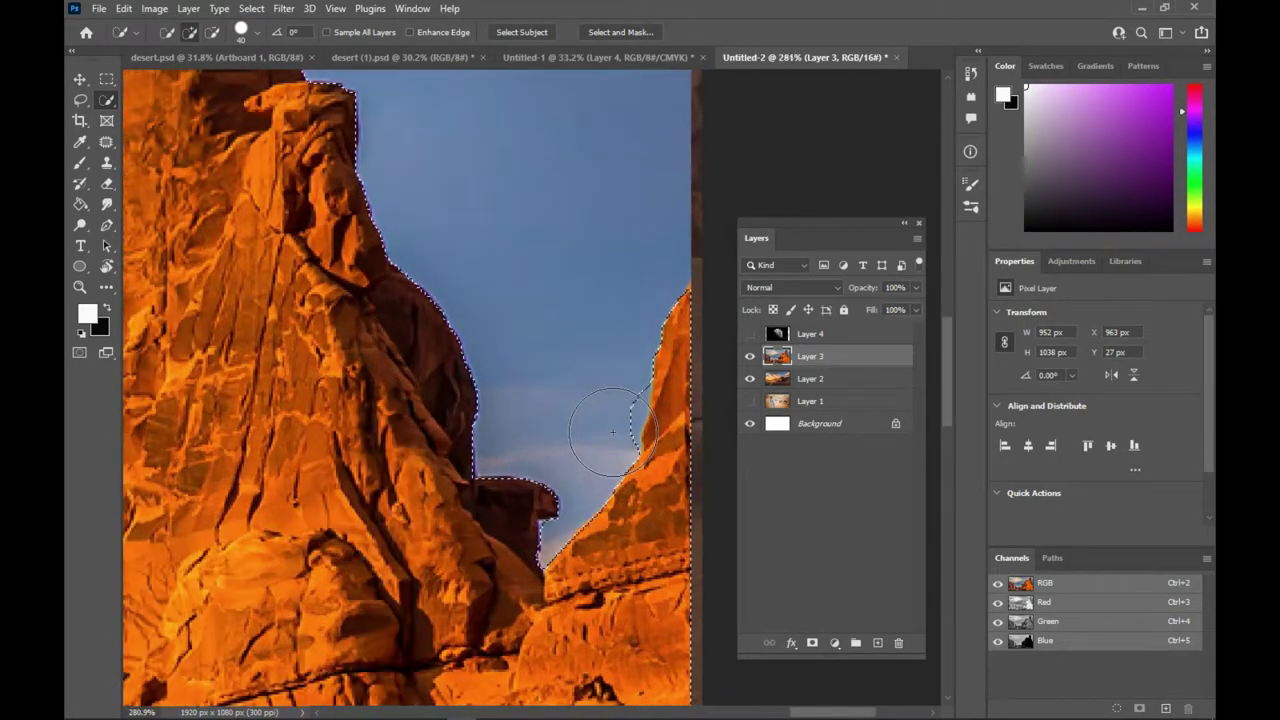
{"action": "key", "text": "bracketleft"}
{"action": "key", "text": "bracketleft"}
{"action": "key", "text": "bracketleft"}
{"action": "key", "text": "bracketleft"}
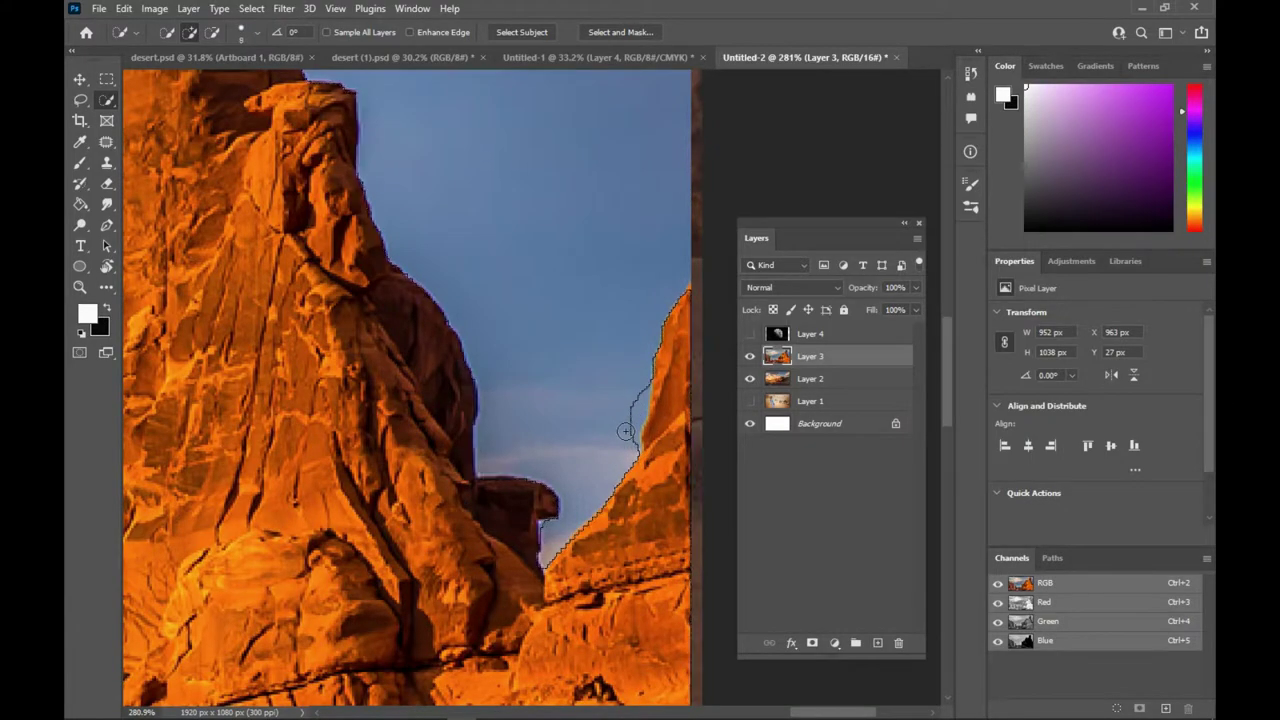
{"action": "mouse_move", "coordinate": [626, 432]}
{"action": "left_mouse_down"}
{"action": "mouse_move", "coordinate": [641, 387]}
{"action": "mouse_move", "coordinate": [636, 405]}
{"action": "left_mouse_up"}
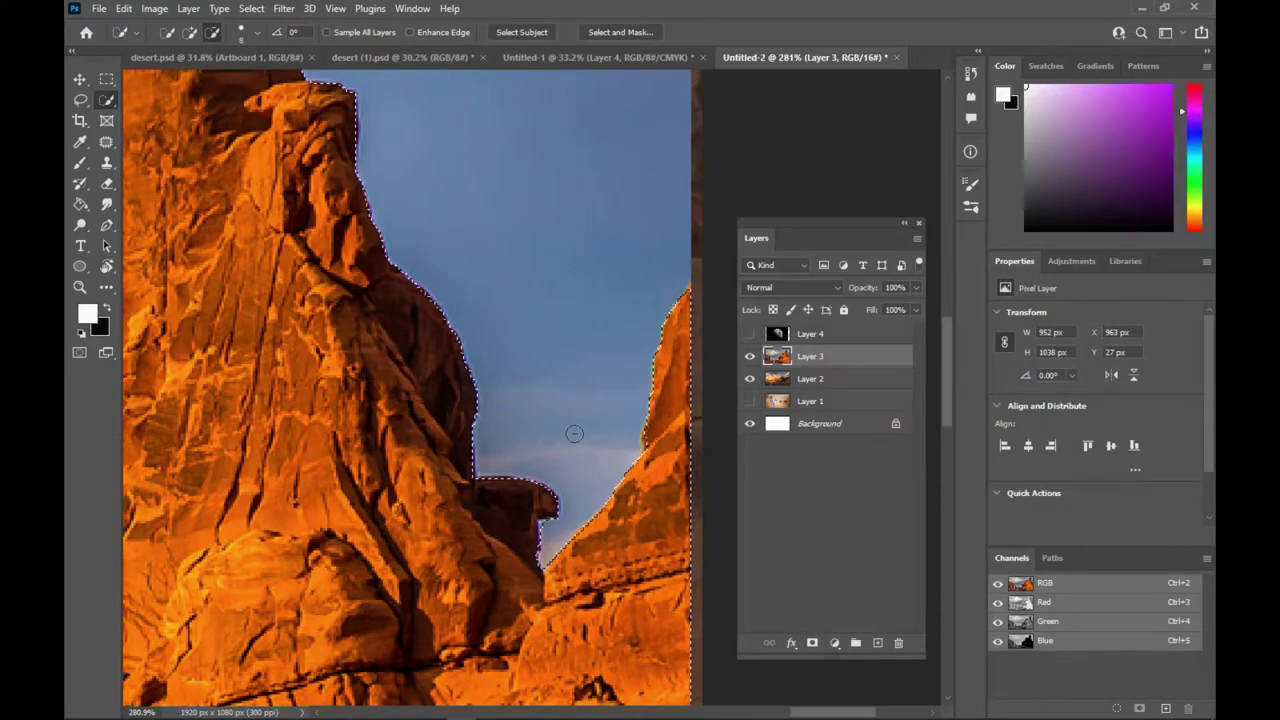
{"action": "key", "text": "ctrl+0"}
Copy the selected rocks to a new layer and hide the original Layer 3.
{"action": "left_click_drag", "start_coordinate": [578, 440], "coordinate": [451, 430]}
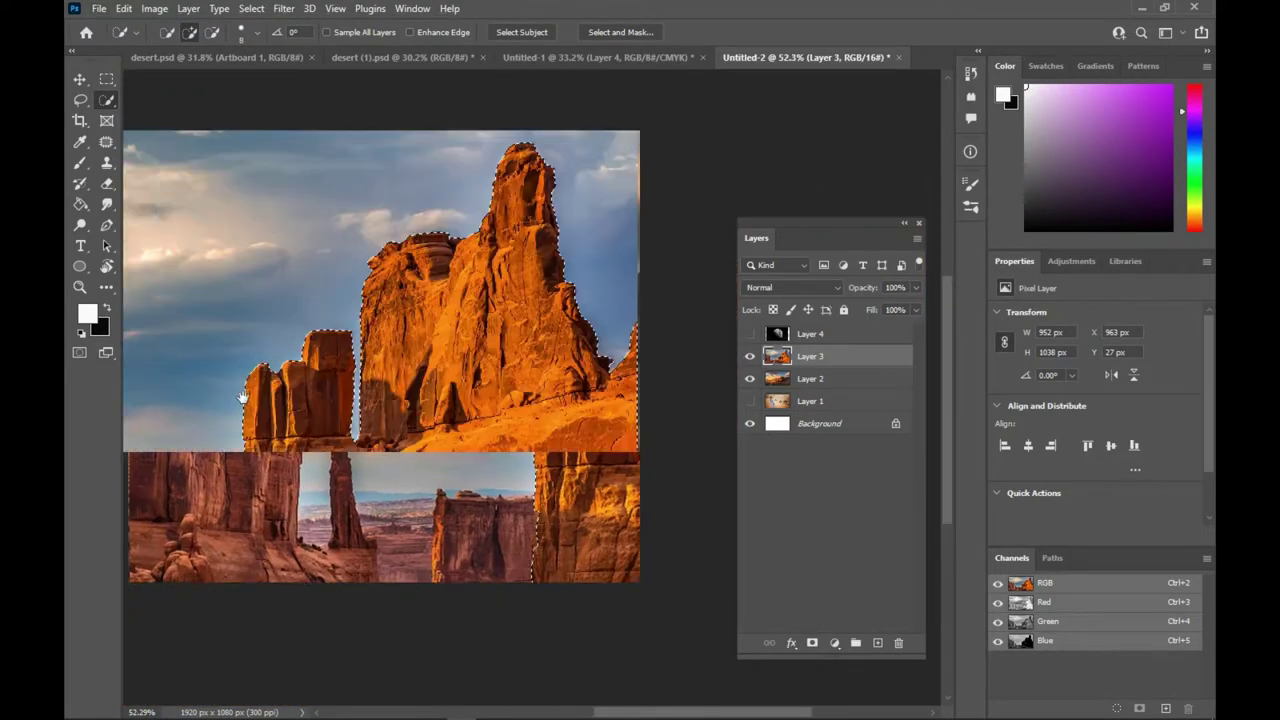
{"action": "scroll", "coordinate": [451, 430], "scroll_direction": "down", "scroll_amount": 2}
{"action": "scroll", "coordinate": [451, 430], "scroll_direction": "down", "scroll_amount": 1}
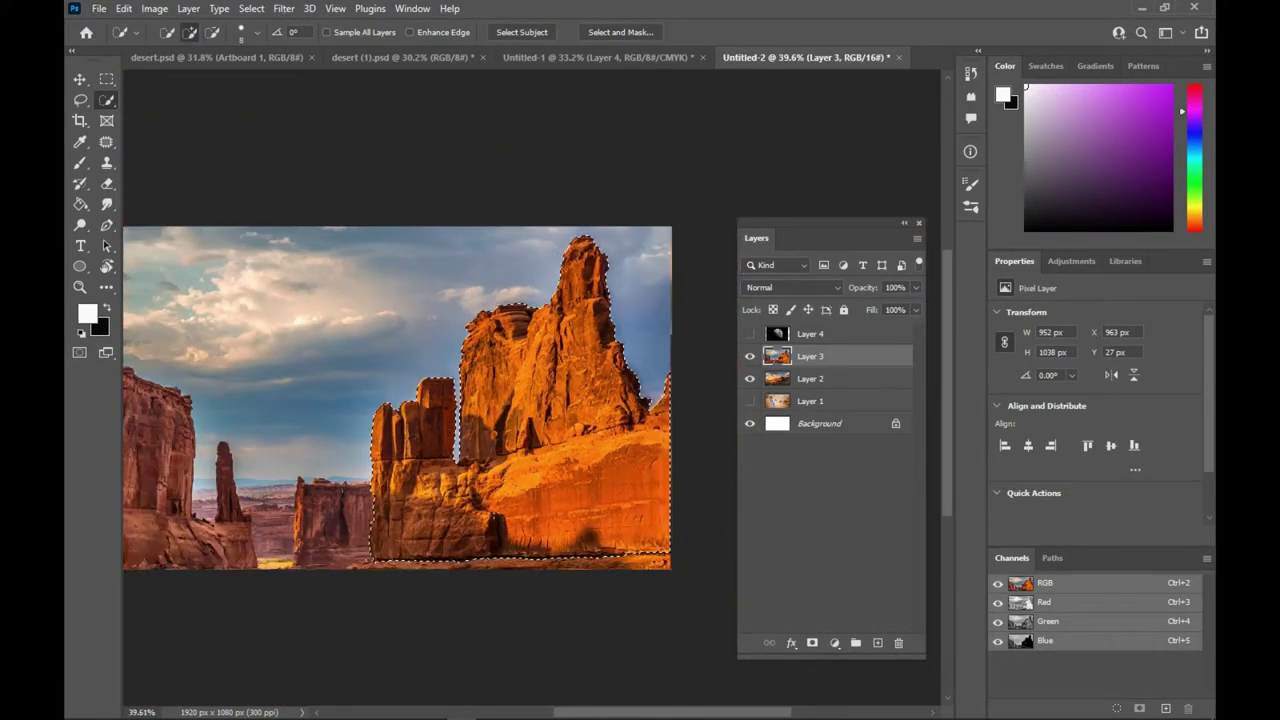
{"action": "key", "text": "ctrl+j"}
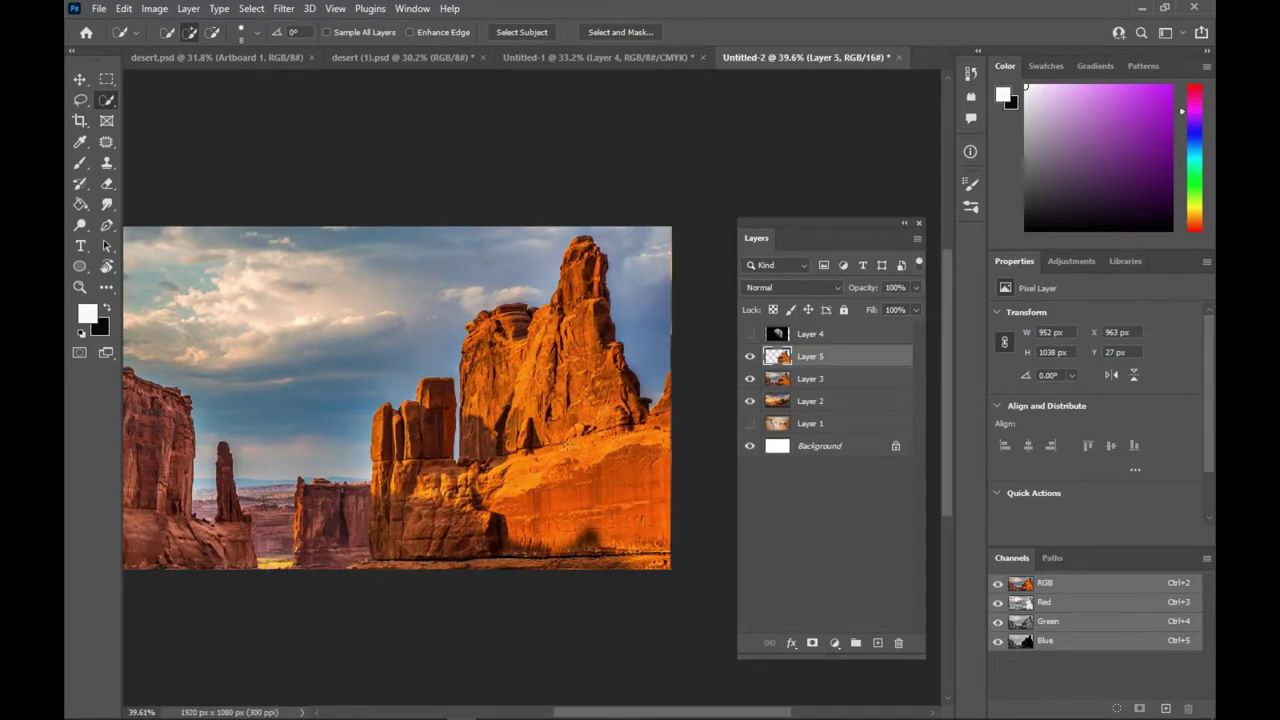
{"action": "left_click", "coordinate": [750, 381]}
Move the Layer 5 rock cutout left and up over the desert and start a Free Transform.
{"action": "scroll", "coordinate": [402, 450], "scroll_direction": "down", "scroll_amount": 2}
{"action": "left_click_drag", "start_coordinate": [355, 452], "coordinate": [395, 452]}
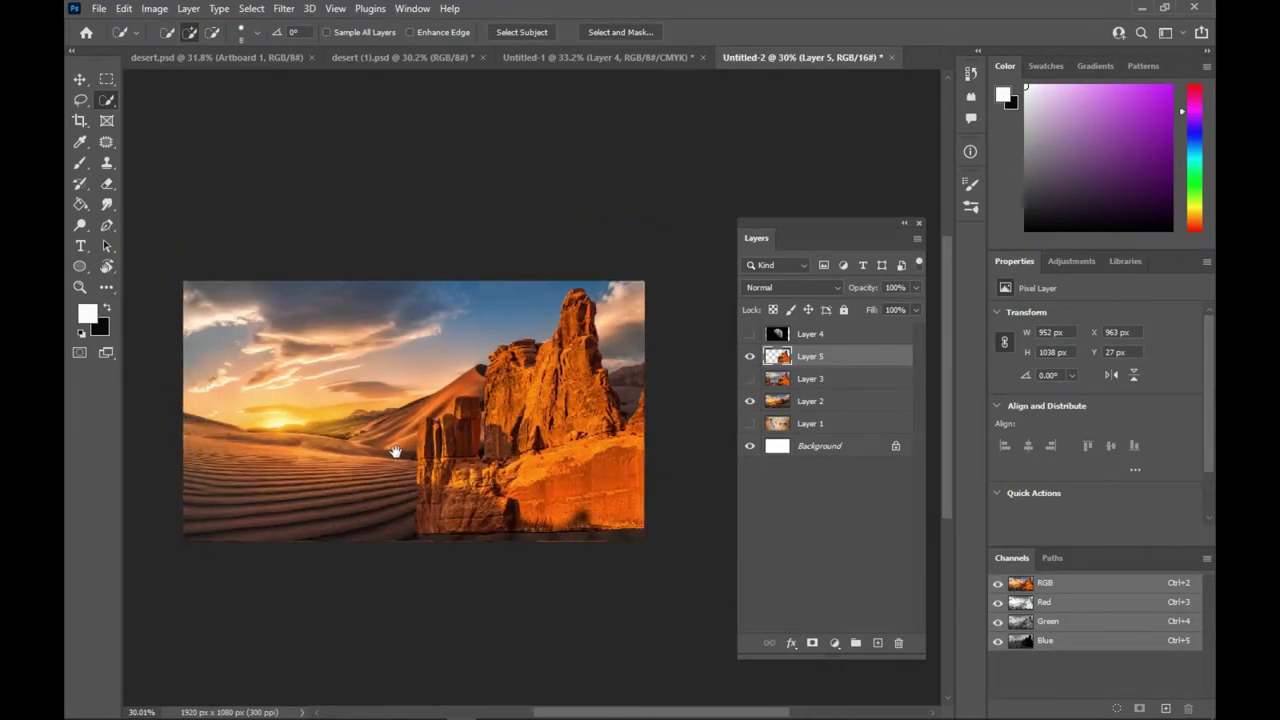
{"action": "key", "text": "v"}
{"action": "left_click_drag", "start_coordinate": [507, 447], "coordinate": [490, 415]}
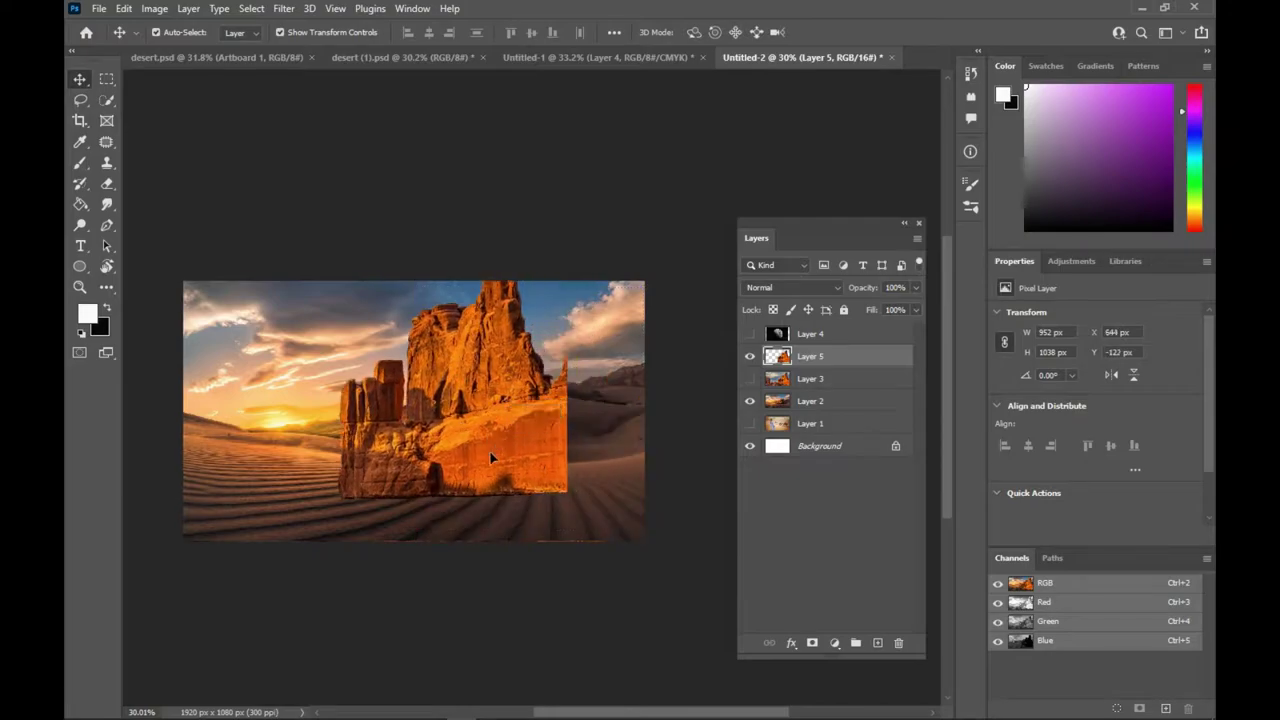
{"action": "scroll", "coordinate": [447, 482], "scroll_direction": "down", "scroll_amount": 4}
{"action": "scroll", "coordinate": [447, 482], "scroll_direction": "up", "scroll_amount": 3}
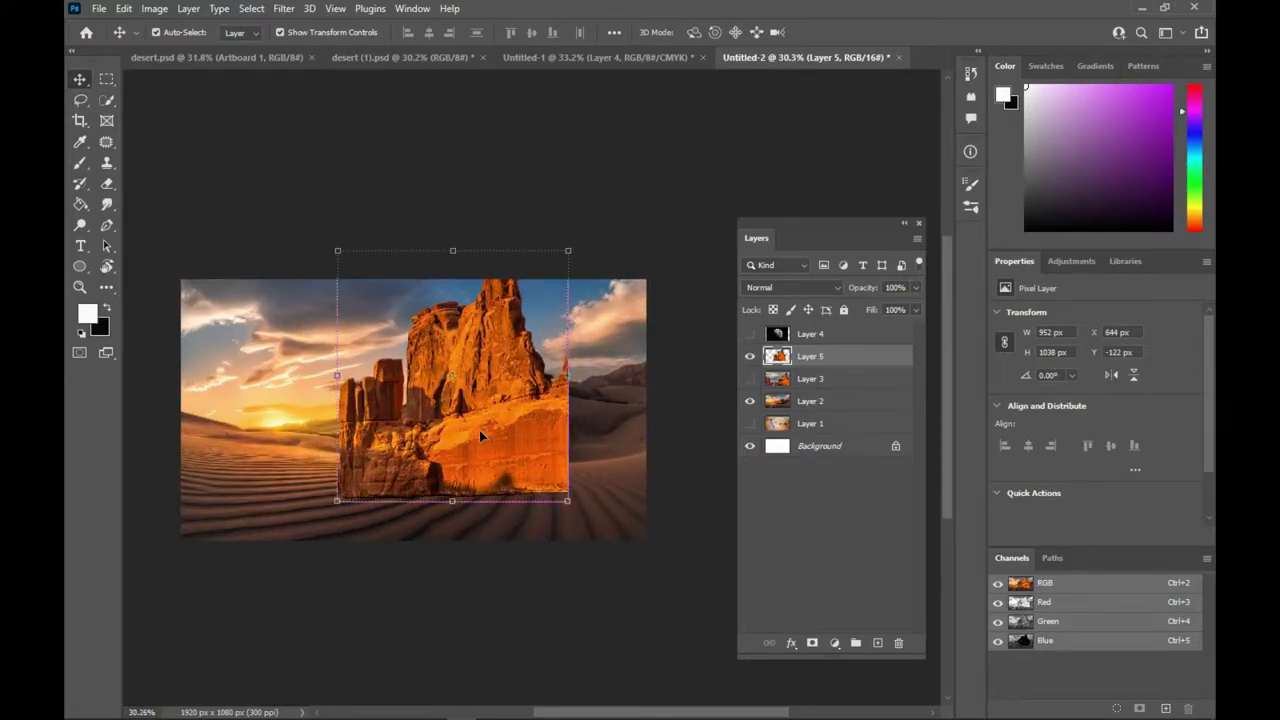
{"action": "key", "text": "ctrl+t"}
{"action": "right_click", "coordinate": [474, 429]}
Flip the rocks horizontally, shrink them to about 45% at the left edge, and commit.
{"action": "left_click", "coordinate": [519, 411]}
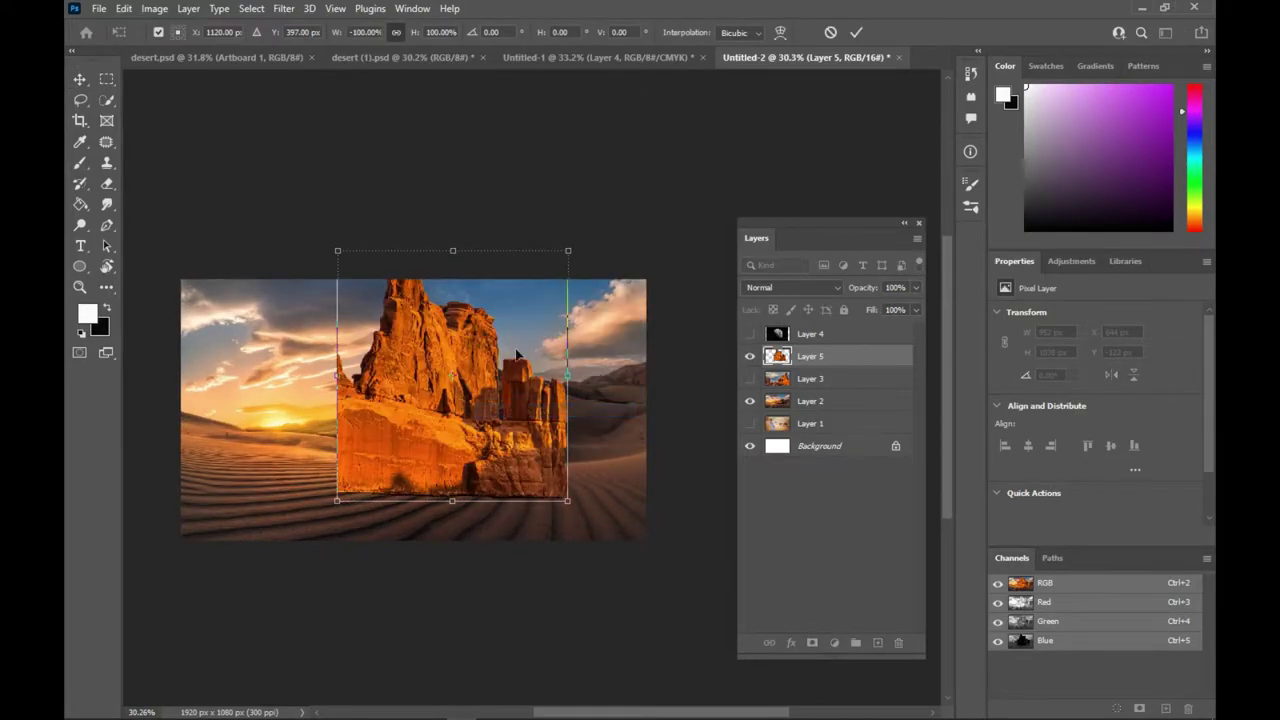
{"action": "left_click_drag", "start_coordinate": [568, 251], "coordinate": [529, 301]}
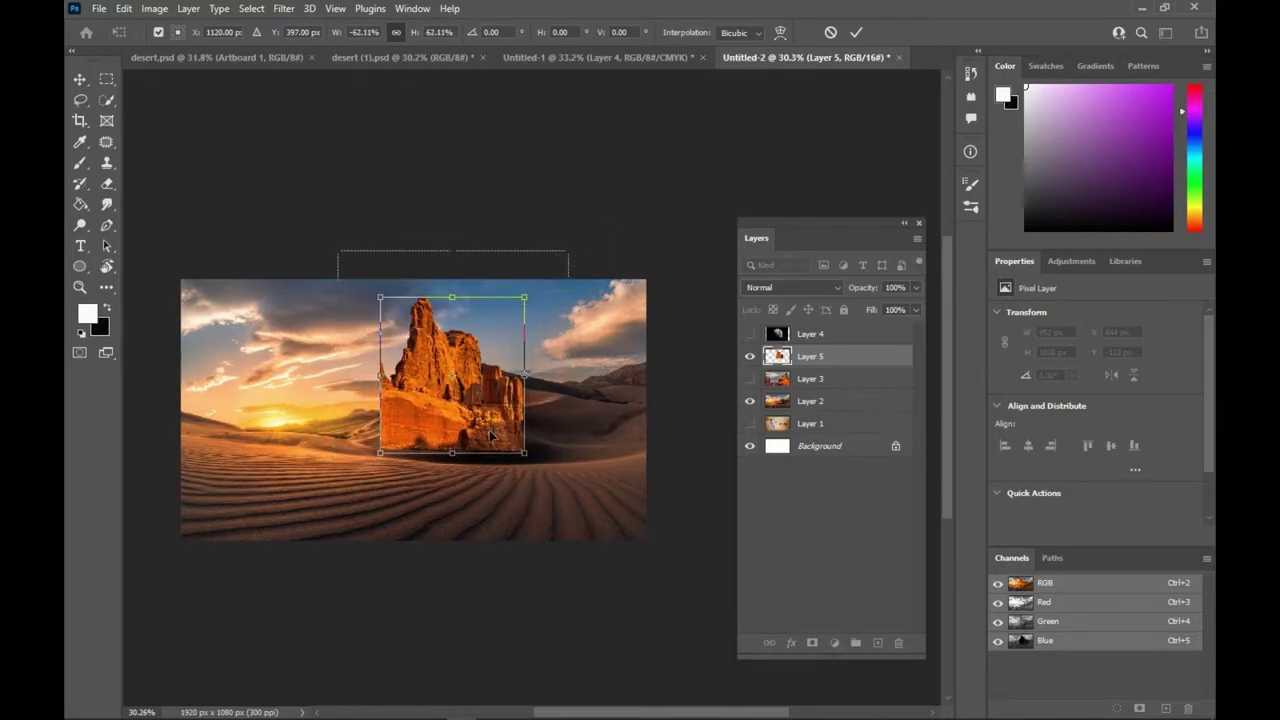
{"action": "left_click_drag", "start_coordinate": [494, 434], "coordinate": [287, 416]}
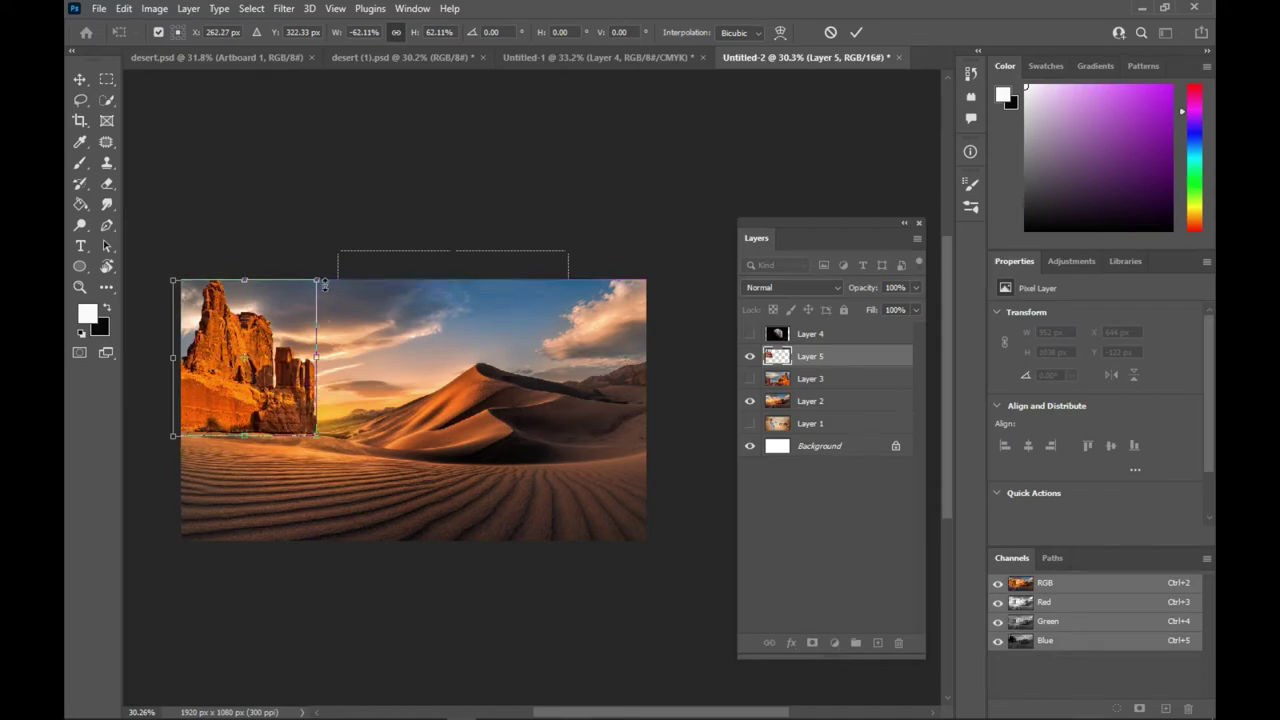
{"action": "left_click_drag", "start_coordinate": [326, 283], "coordinate": [300, 307]}
{"action": "left_click_drag", "start_coordinate": [269, 384], "coordinate": [242, 399]}
{"action": "left_click", "coordinate": [856, 32]}
{"action": "scroll", "coordinate": [217, 432], "scroll_direction": "up", "scroll_amount": 1}
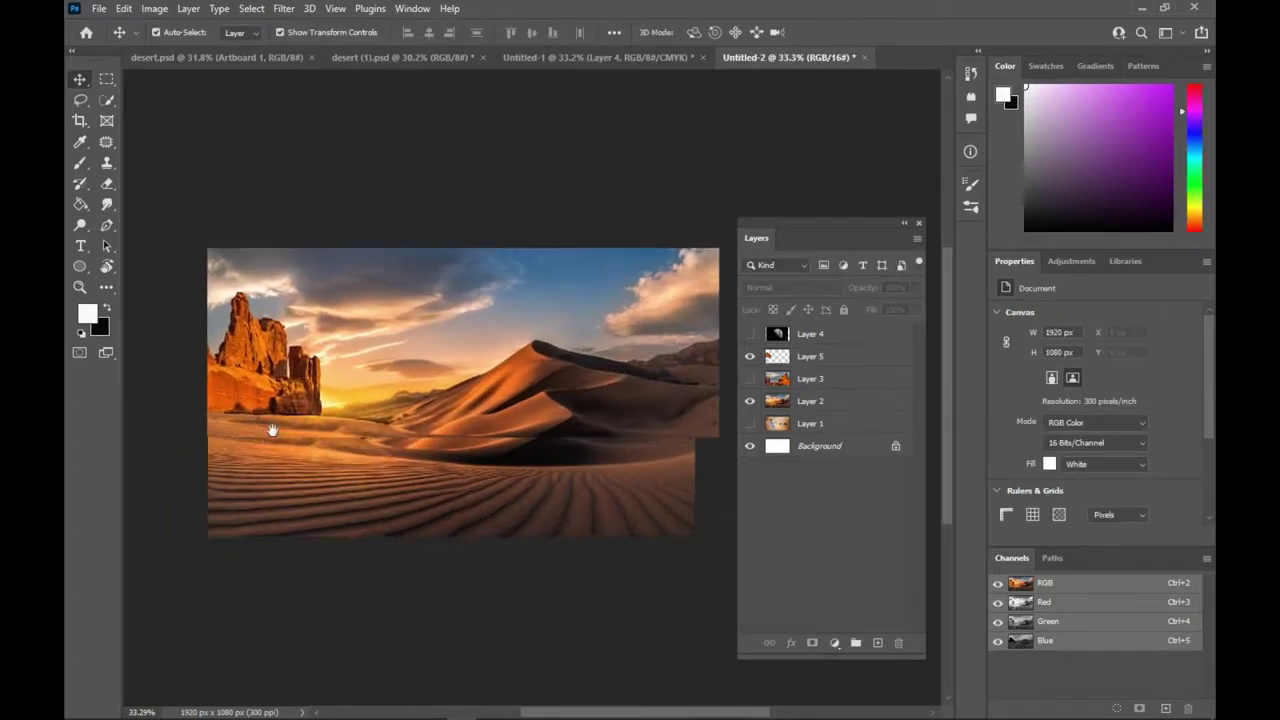
{"action": "left_click", "coordinate": [249, 370]}
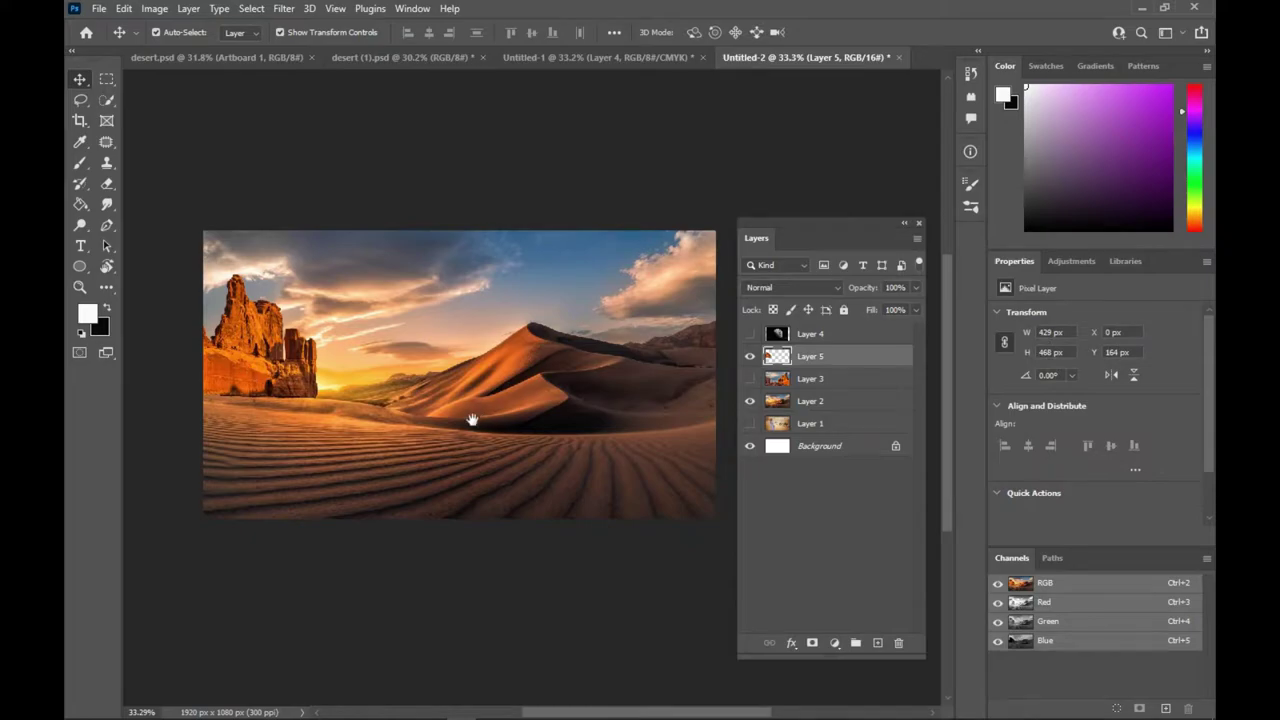
Clip a Brightness/Contrast layer to Layer 5 with brightness -21 and contrast 52.
{"action": "left_click_drag", "start_coordinate": [471, 420], "coordinate": [462, 431]}
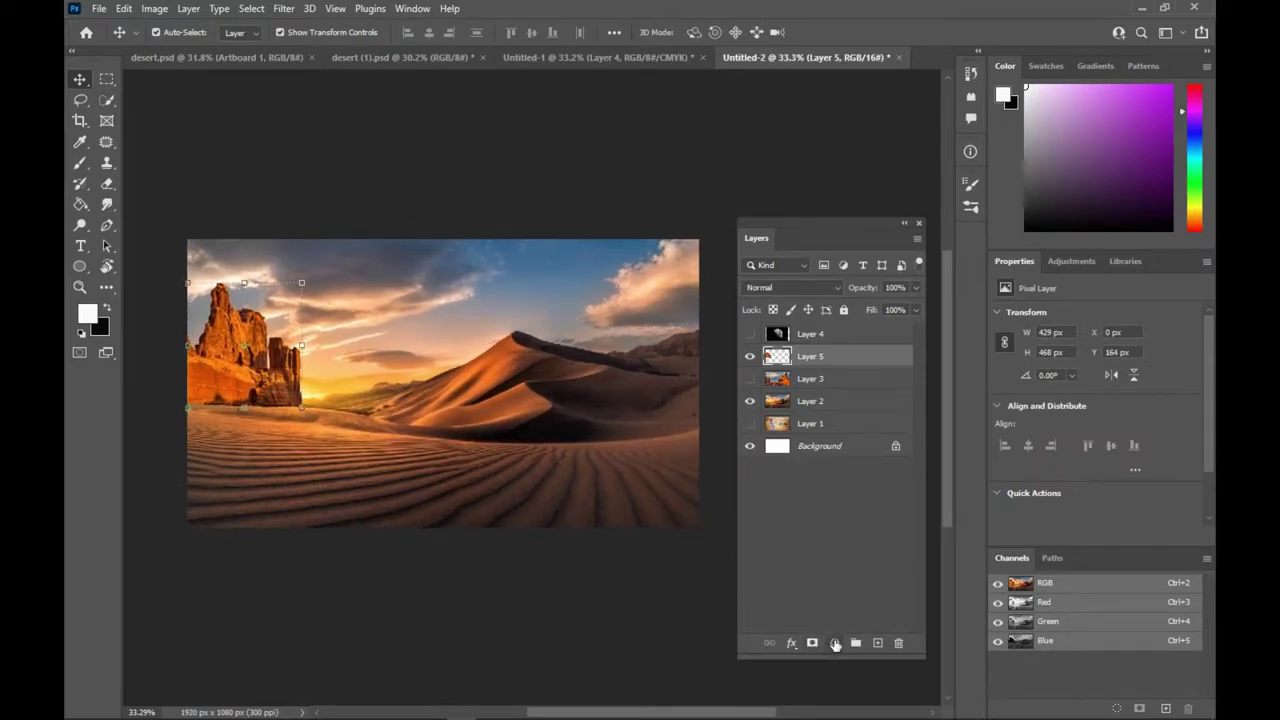
{"action": "left_click", "coordinate": [835, 643]}
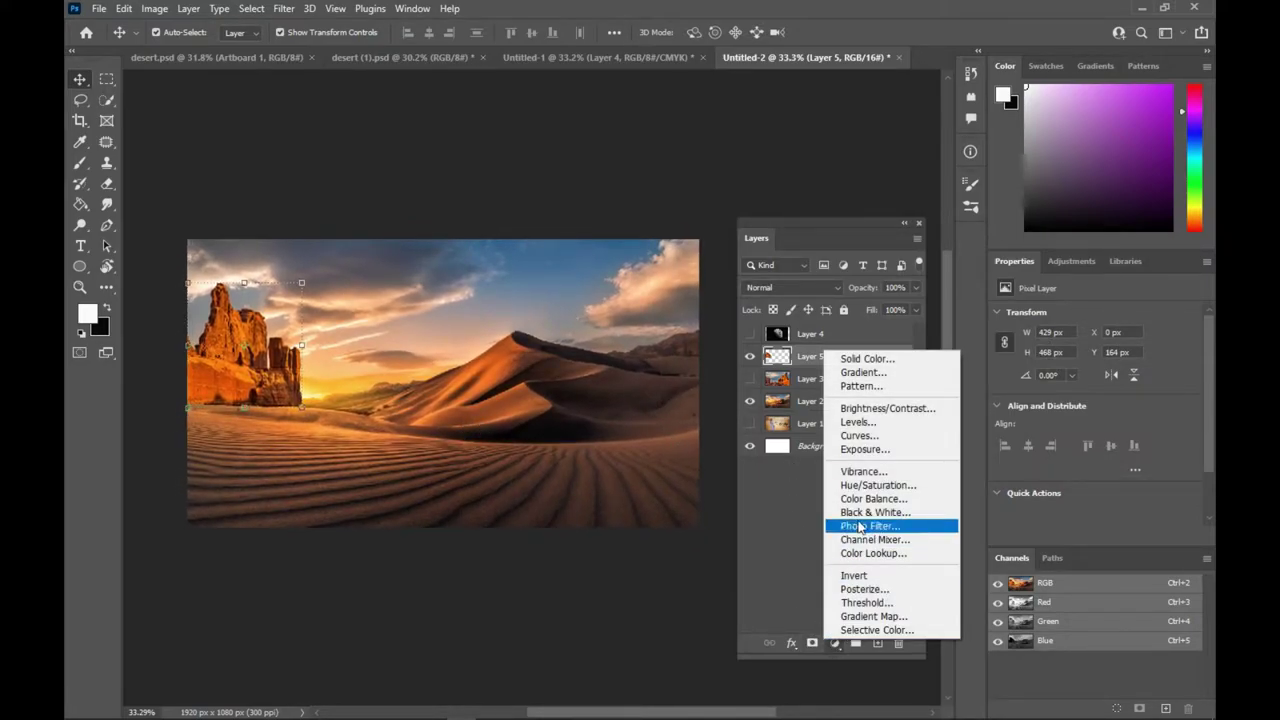
{"action": "left_click", "coordinate": [893, 408]}
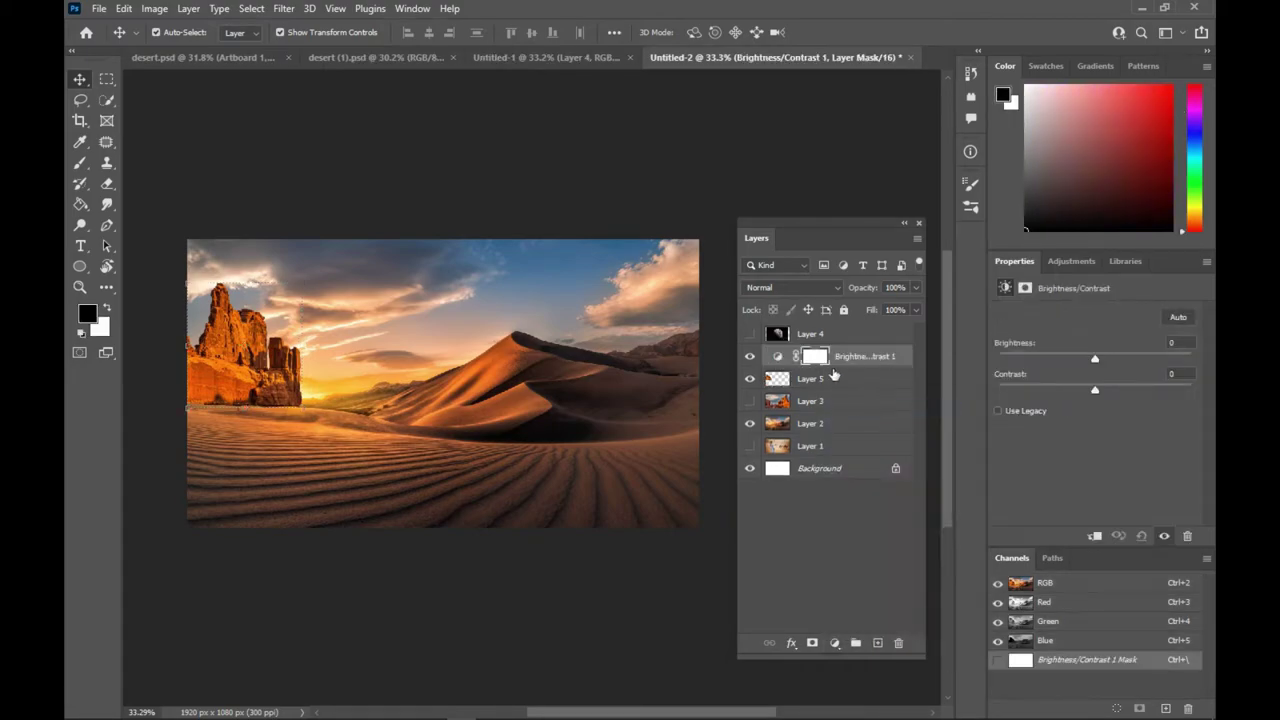
{"action": "left_click", "coordinate": [1095, 537]}
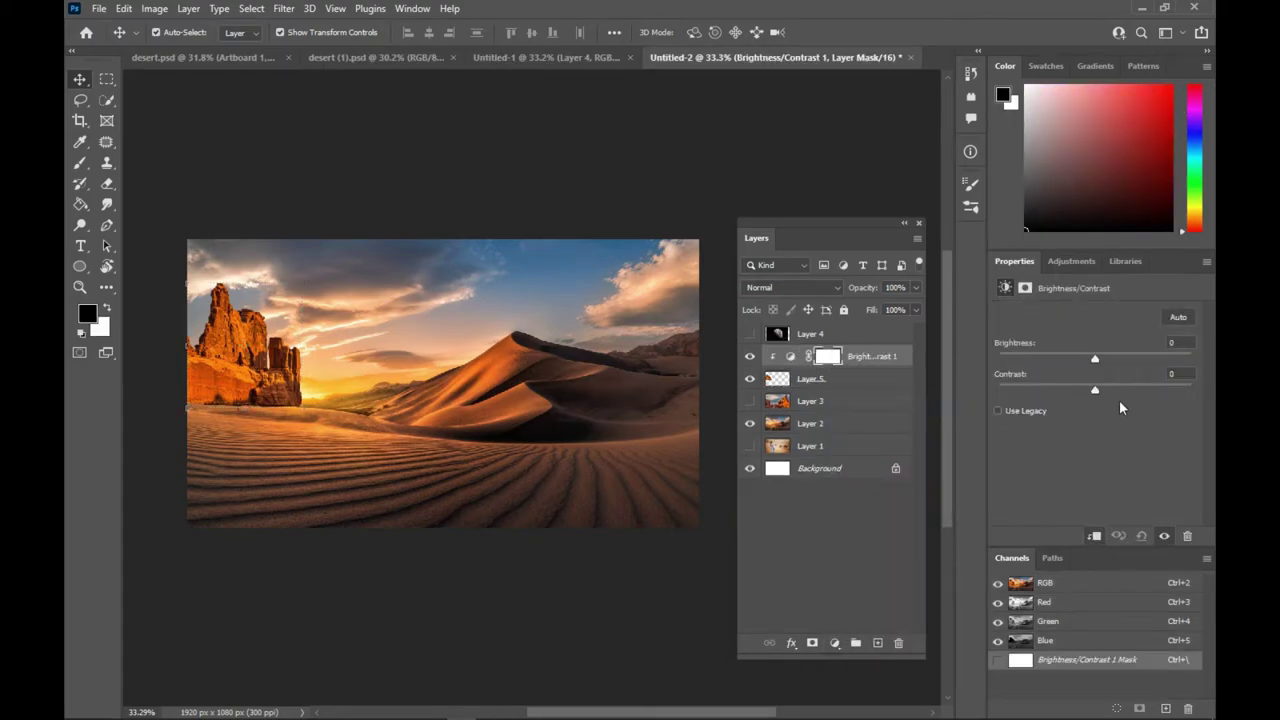
{"action": "left_click", "coordinate": [1182, 374]}
{"action": "type", "text": "89"}
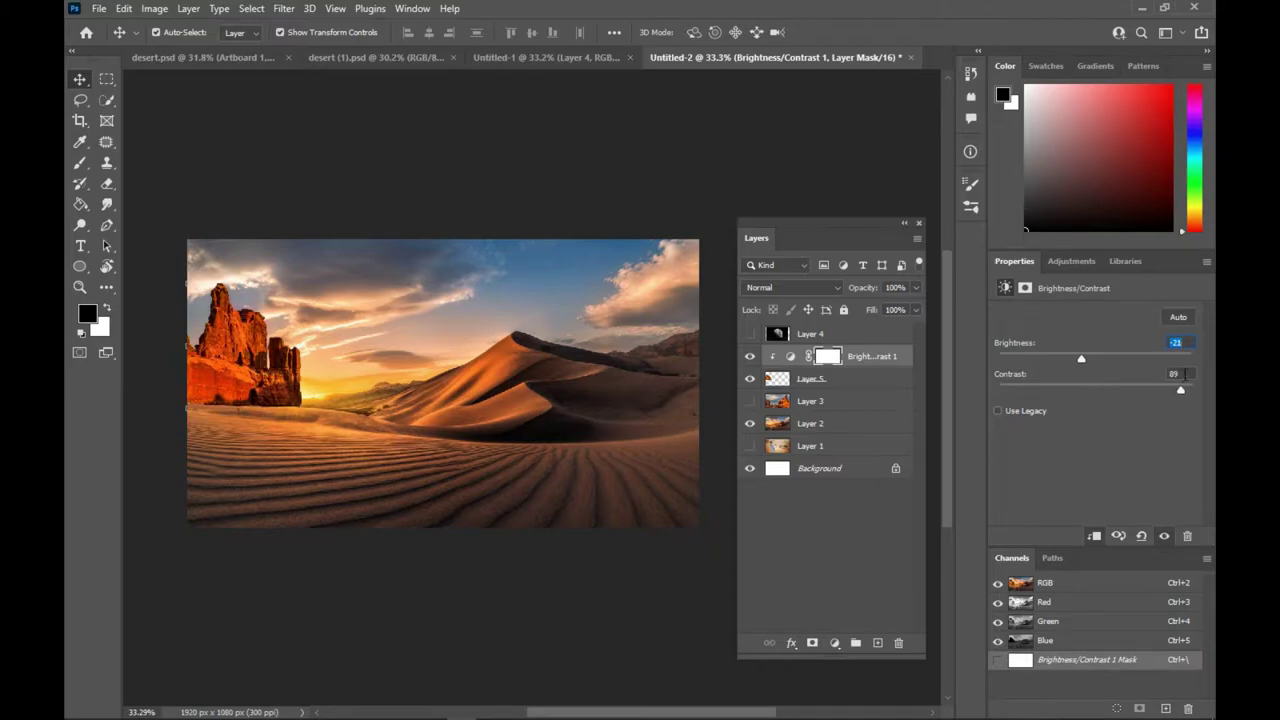
{"action": "left_click_drag", "start_coordinate": [1180, 391], "coordinate": [1106, 393]}
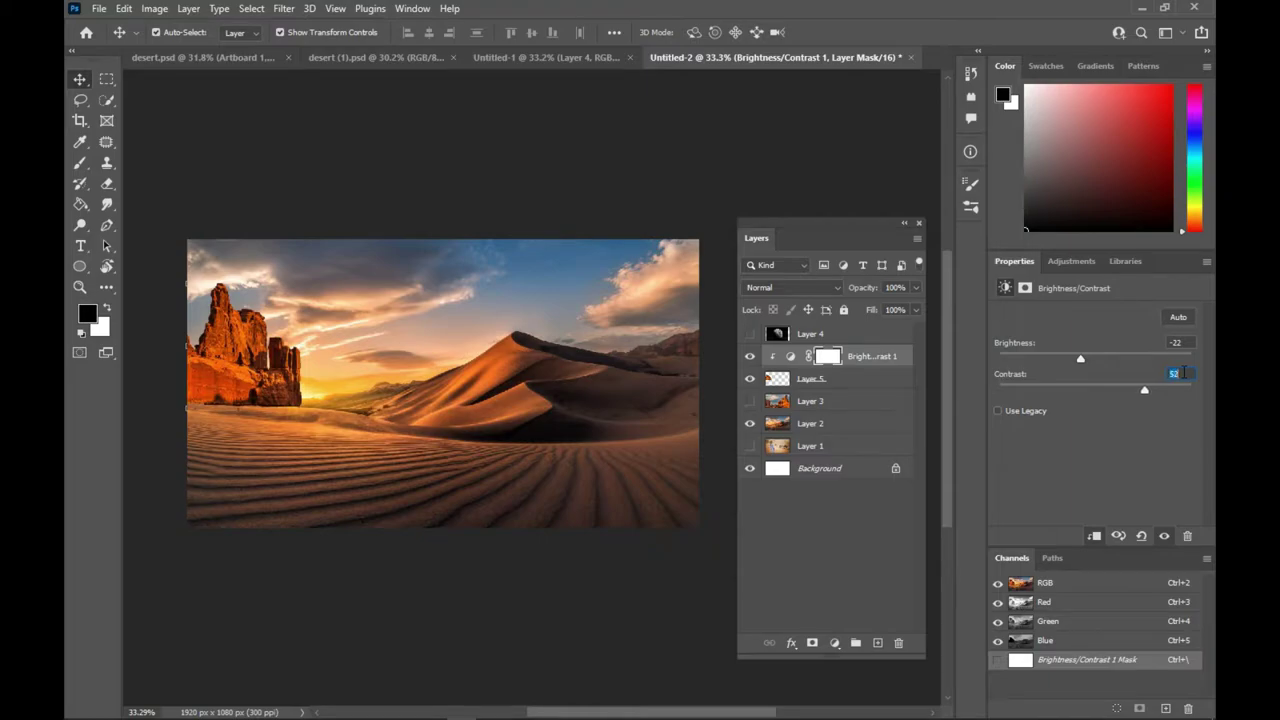
{"action": "left_click", "coordinate": [1186, 343]}
{"action": "key", "text": "Down"}
{"action": "left_click", "coordinate": [583, 583]}
{"action": "scroll", "coordinate": [464, 443], "scroll_direction": "up", "scroll_amount": 1}
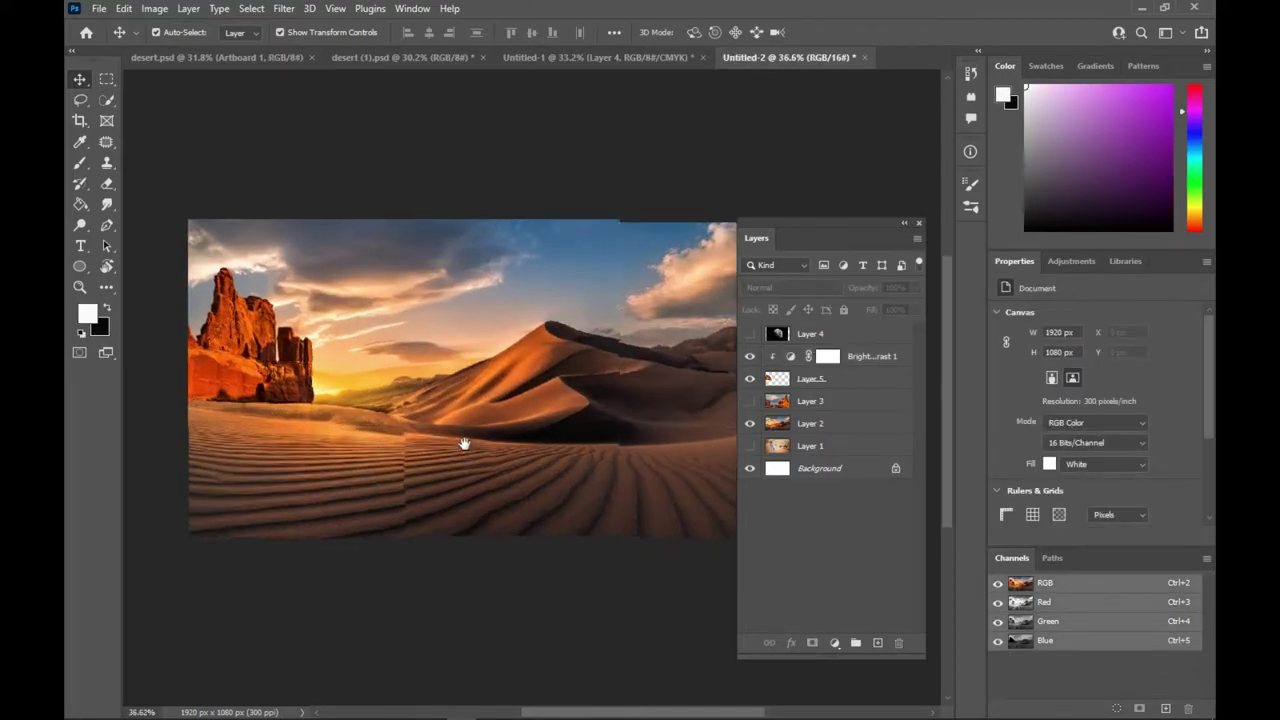
Apply Hue/Saturation to the rock layer: saturation -36, lightness -29.
{"action": "left_click_drag", "start_coordinate": [464, 443], "coordinate": [452, 438]}
{"action": "left_click", "coordinate": [242, 365], "text": "ctrl"}
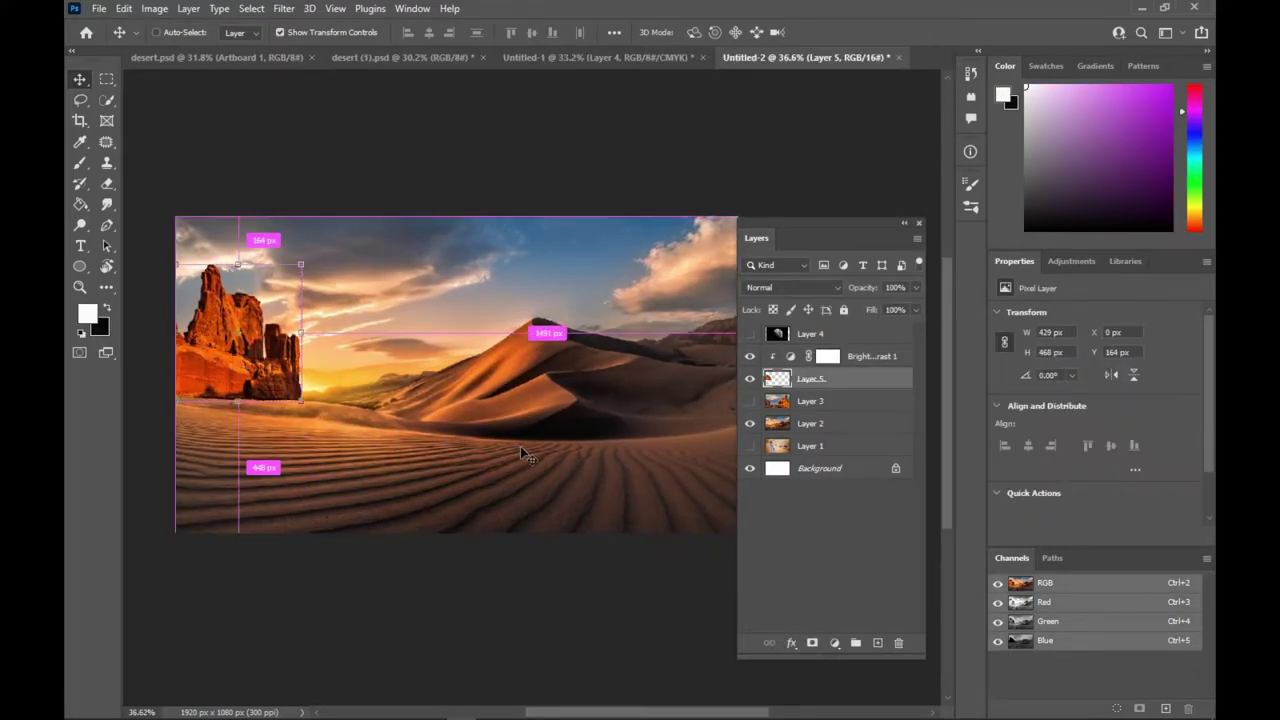
{"action": "key", "text": "ctrl+u"}
{"action": "left_click_drag", "start_coordinate": [975, 408], "coordinate": [948, 408]}
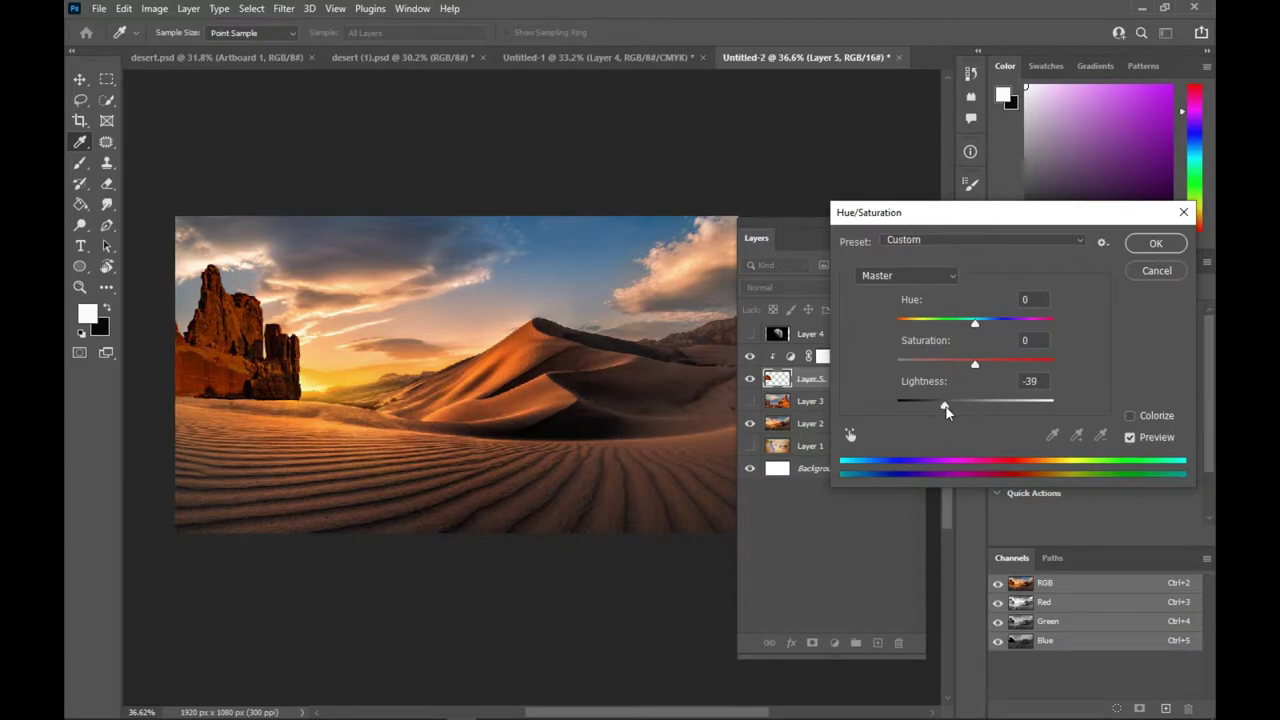
{"action": "mouse_move", "coordinate": [970, 363]}
{"action": "left_mouse_down"}
{"action": "mouse_move", "coordinate": [945, 363]}
{"action": "mouse_move", "coordinate": [953, 404]}
{"action": "mouse_move", "coordinate": [953, 363]}
{"action": "left_mouse_up"}
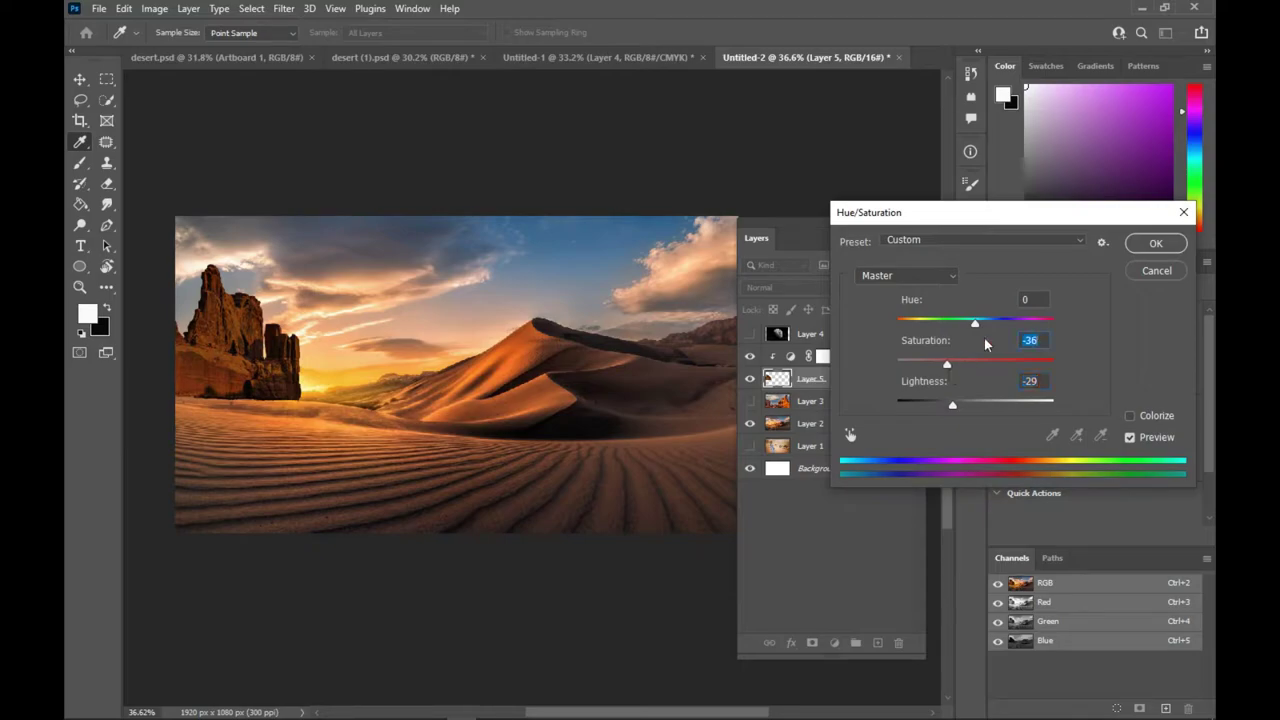
{"action": "left_click", "coordinate": [1155, 243]}
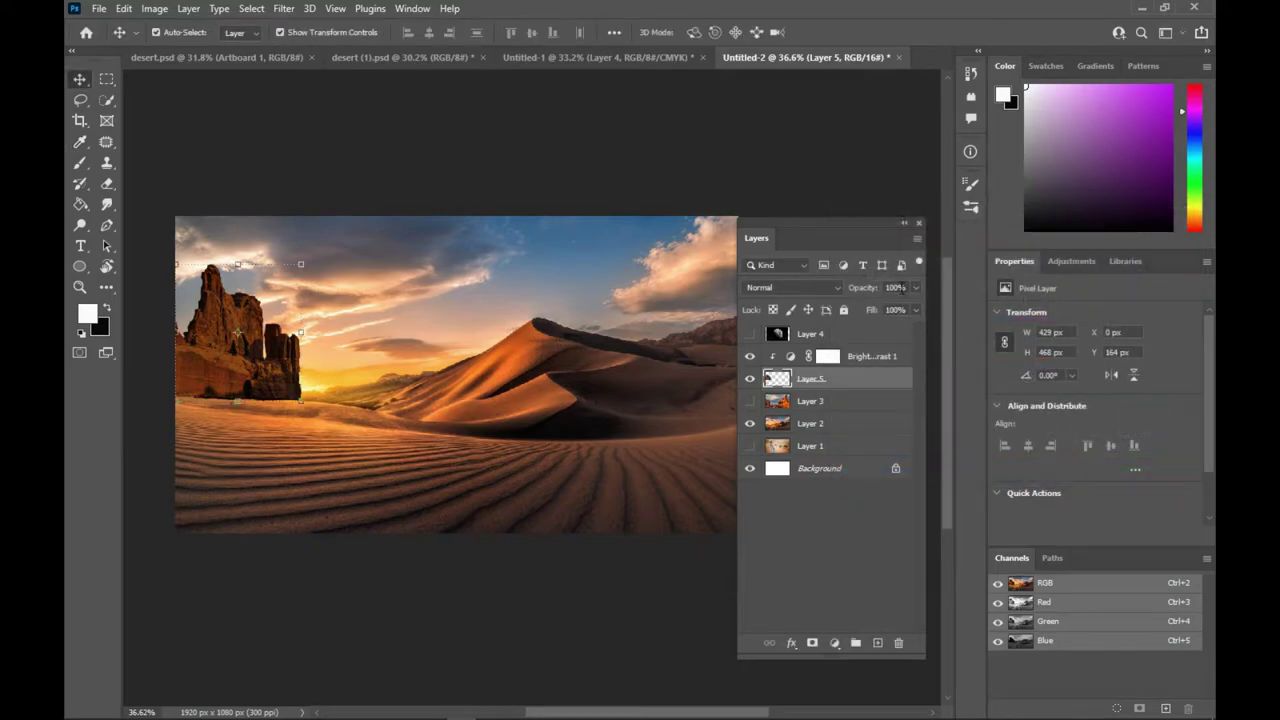
Set the rock layer's opacity to 60% and reselect it.
{"action": "type", "text": "6"}
{"action": "type", "text": "0"}
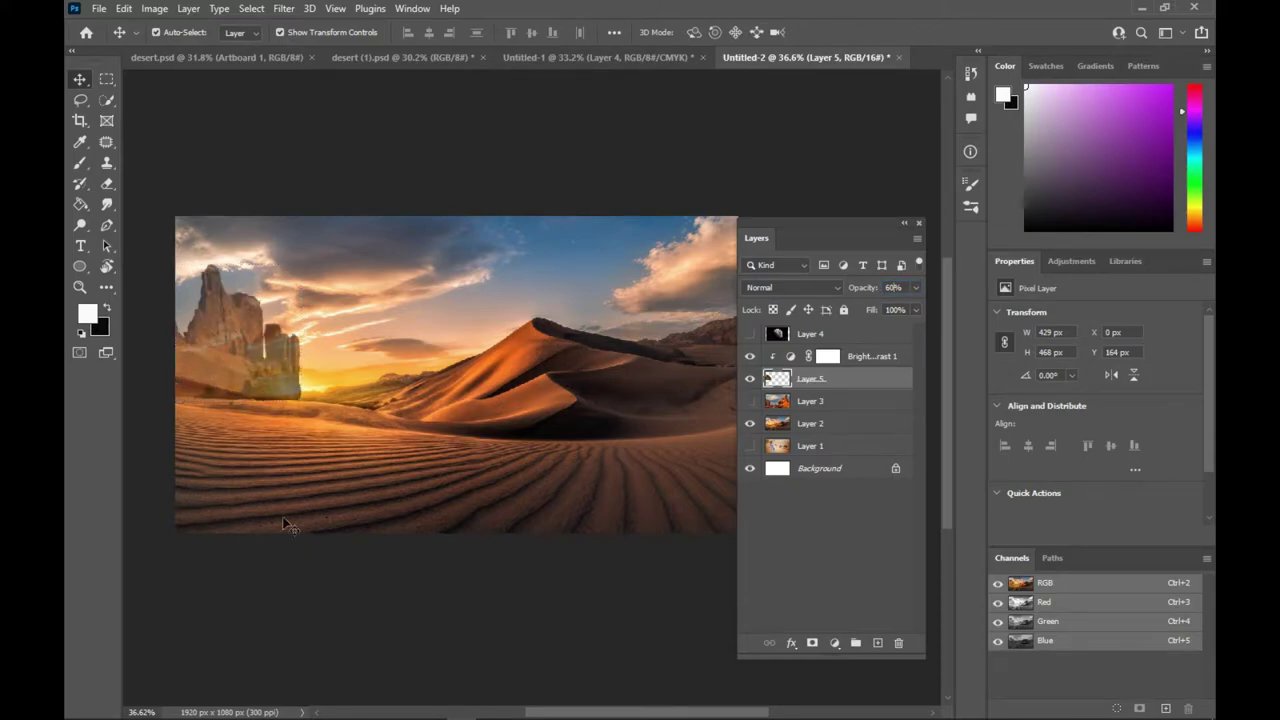
{"action": "left_click", "coordinate": [288, 532]}
{"action": "scroll", "coordinate": [249, 449], "scroll_direction": "down", "scroll_amount": 3}
{"action": "scroll", "coordinate": [246, 434], "scroll_direction": "up", "scroll_amount": 2}
{"action": "left_click_drag", "start_coordinate": [246, 434], "coordinate": [282, 422]}
{"action": "left_click", "coordinate": [258, 362]}
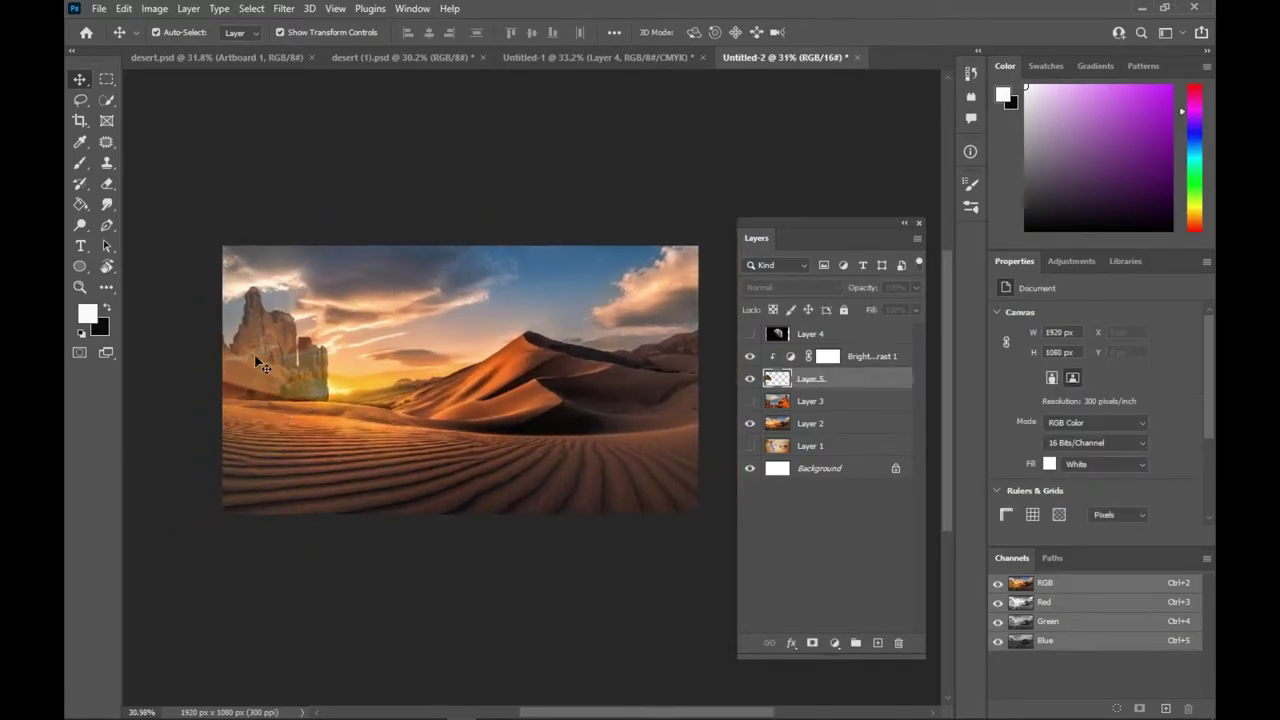
Add a layer mask to Layer 5 and paint black over the rock base with a soft brush.
{"action": "left_click", "coordinate": [812, 643]}
{"action": "scroll", "coordinate": [229, 398], "scroll_direction": "up", "scroll_amount": 3}
{"action": "scroll", "coordinate": [229, 398], "scroll_direction": "up", "scroll_amount": 1}
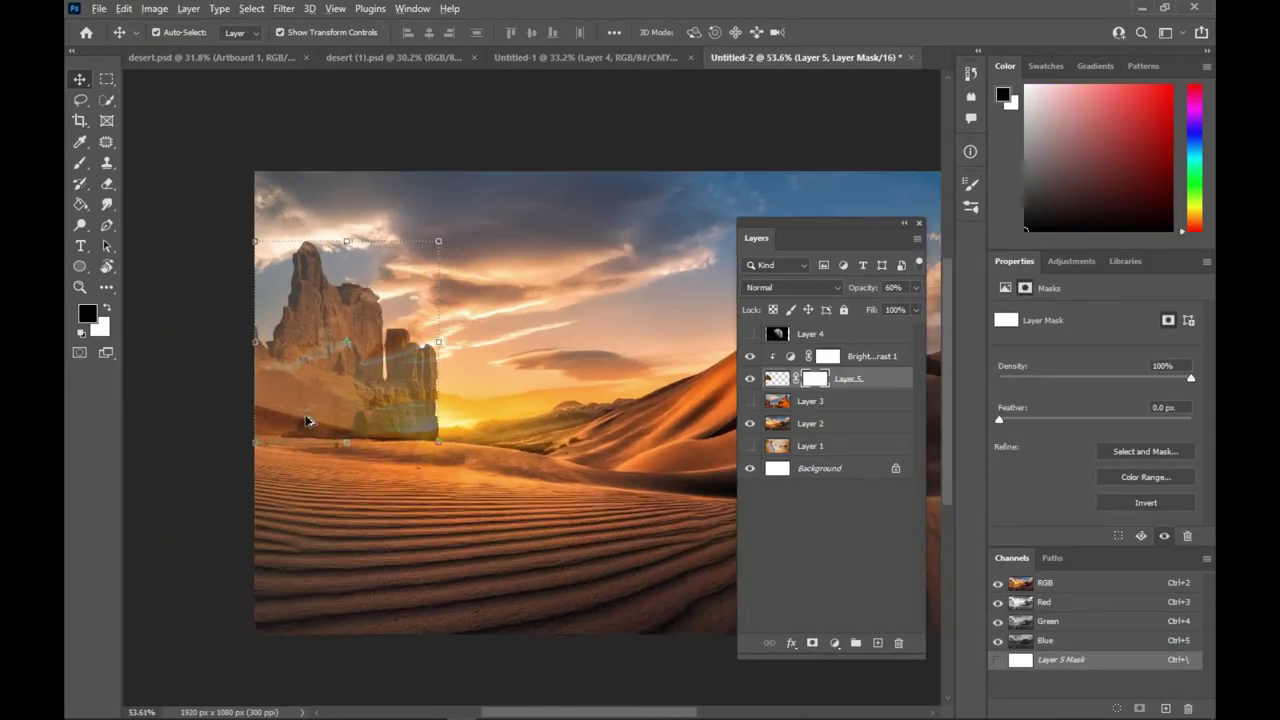
{"action": "scroll", "coordinate": [306, 428], "scroll_direction": "up", "scroll_amount": 2}
{"action": "key", "text": "b"}
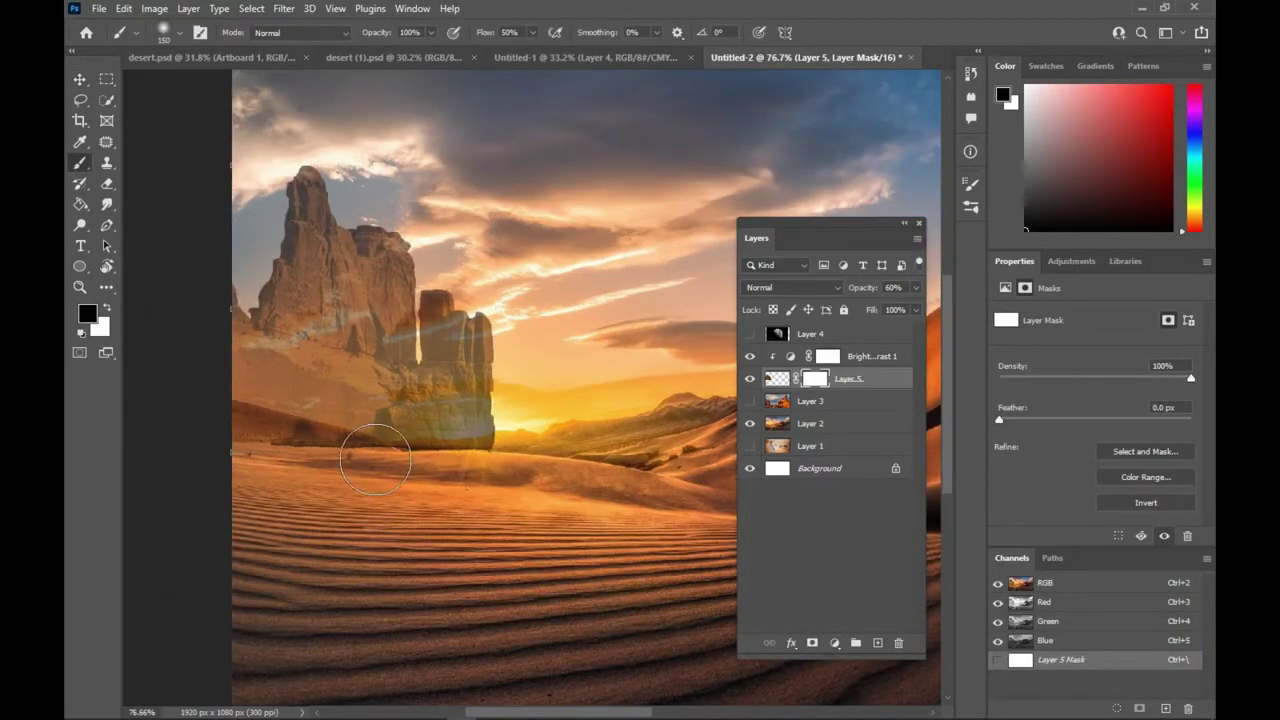
{"action": "left_click_drag", "start_coordinate": [255, 440], "coordinate": [490, 465]}
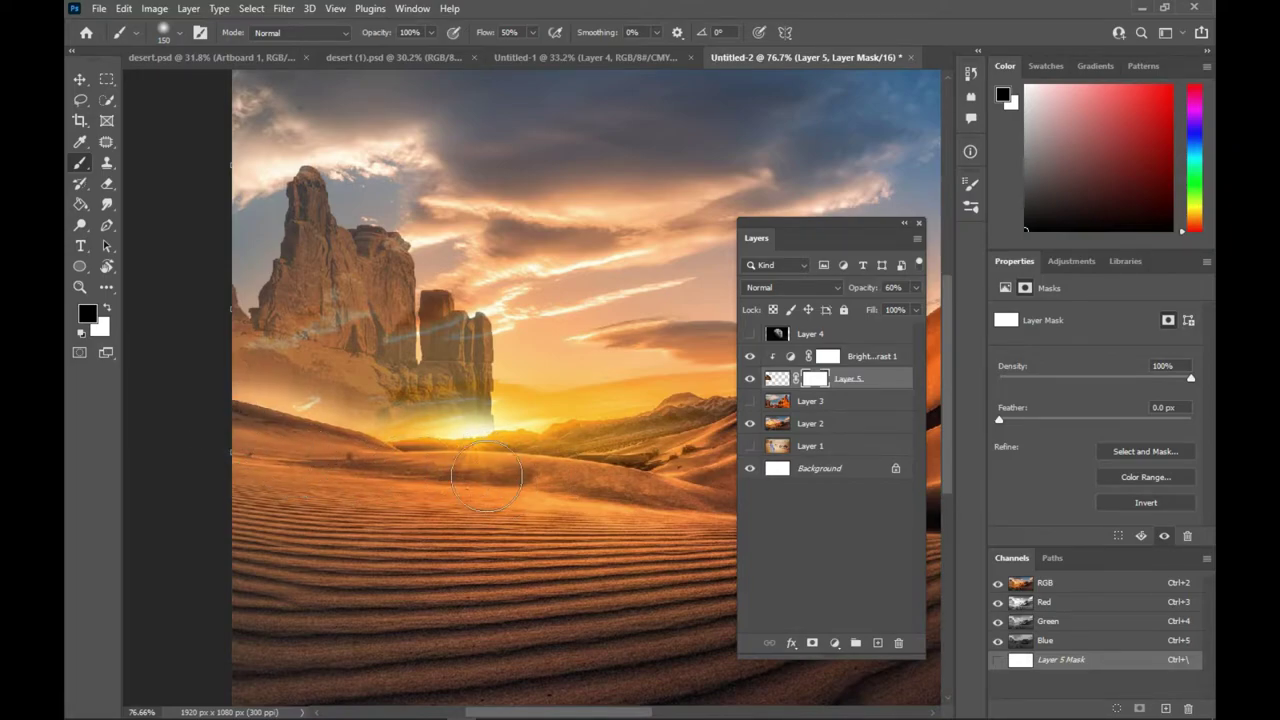
{"action": "scroll", "coordinate": [480, 485], "scroll_direction": "down", "scroll_amount": 2}
{"action": "scroll", "coordinate": [480, 485], "scroll_direction": "down", "scroll_amount": 2}
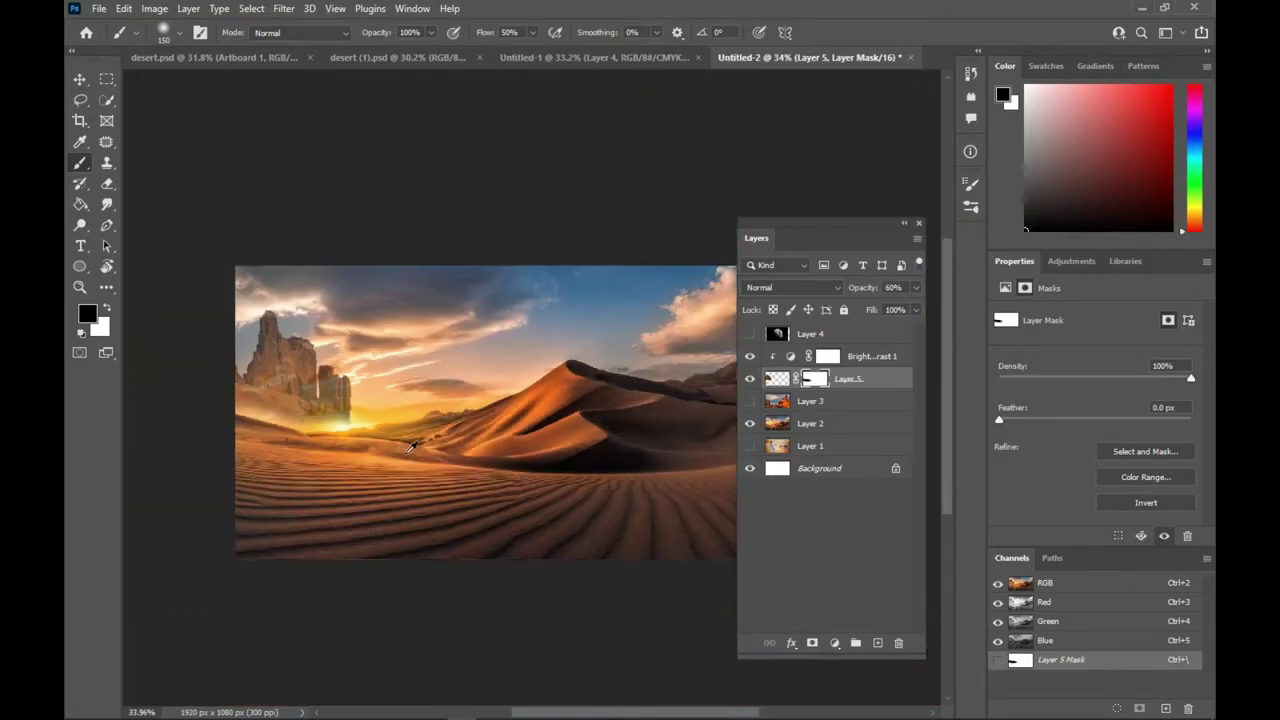
{"action": "scroll", "coordinate": [470, 450], "scroll_direction": "down", "scroll_amount": 1}
{"action": "scroll", "coordinate": [446, 438], "scroll_direction": "up", "scroll_amount": 1}
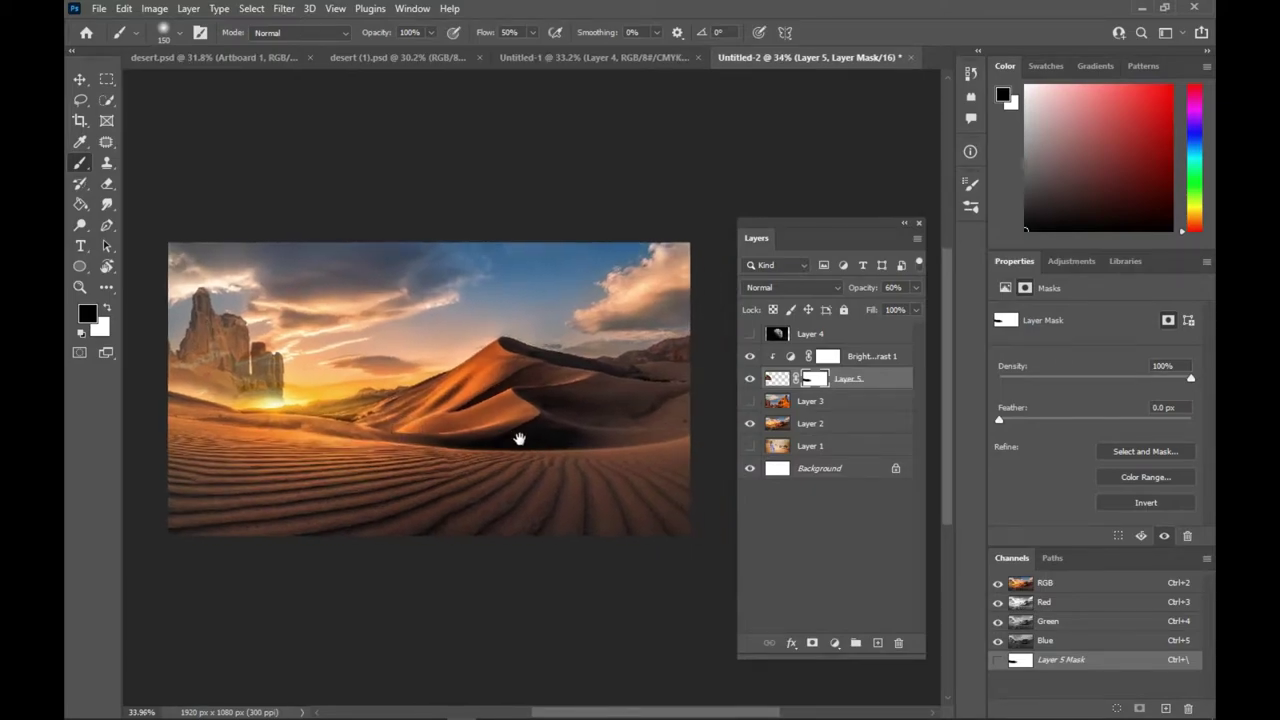
Above Brightness/Contrast 1, add Hue/Saturation with hue +2, saturation +34 and lower lightness.
{"action": "key", "text": "v"}
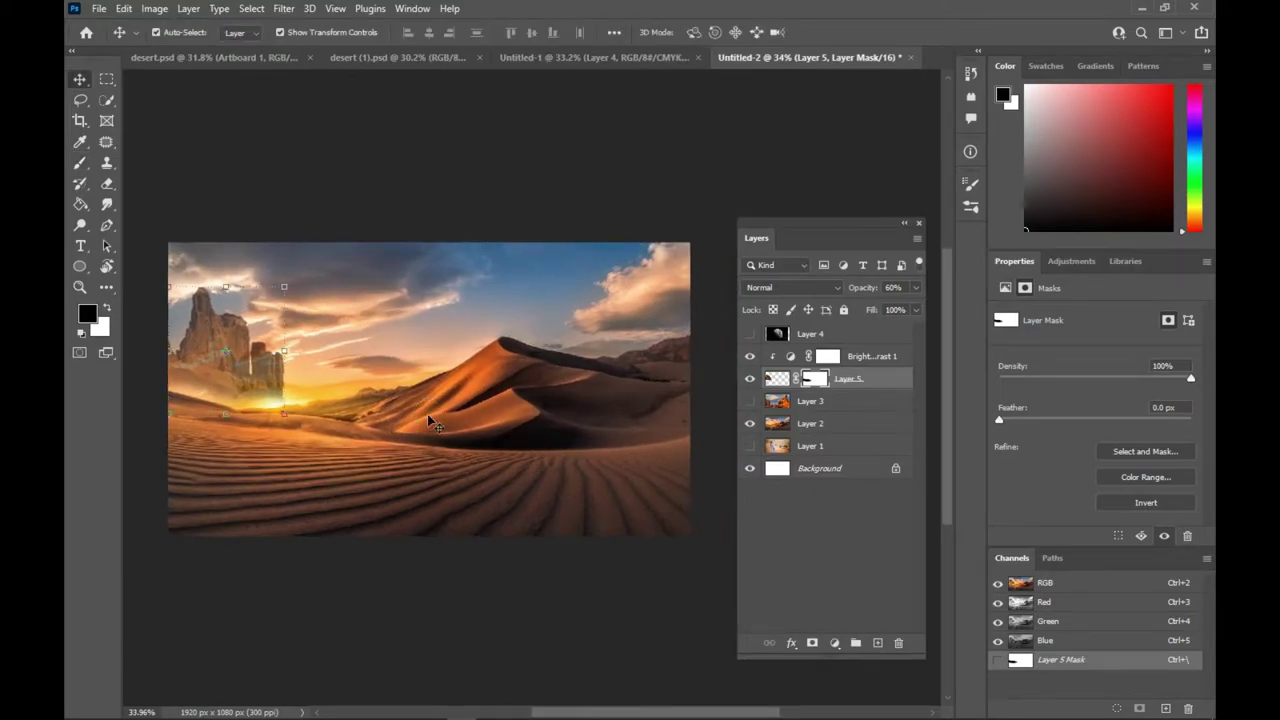
{"action": "left_click", "coordinate": [860, 368]}
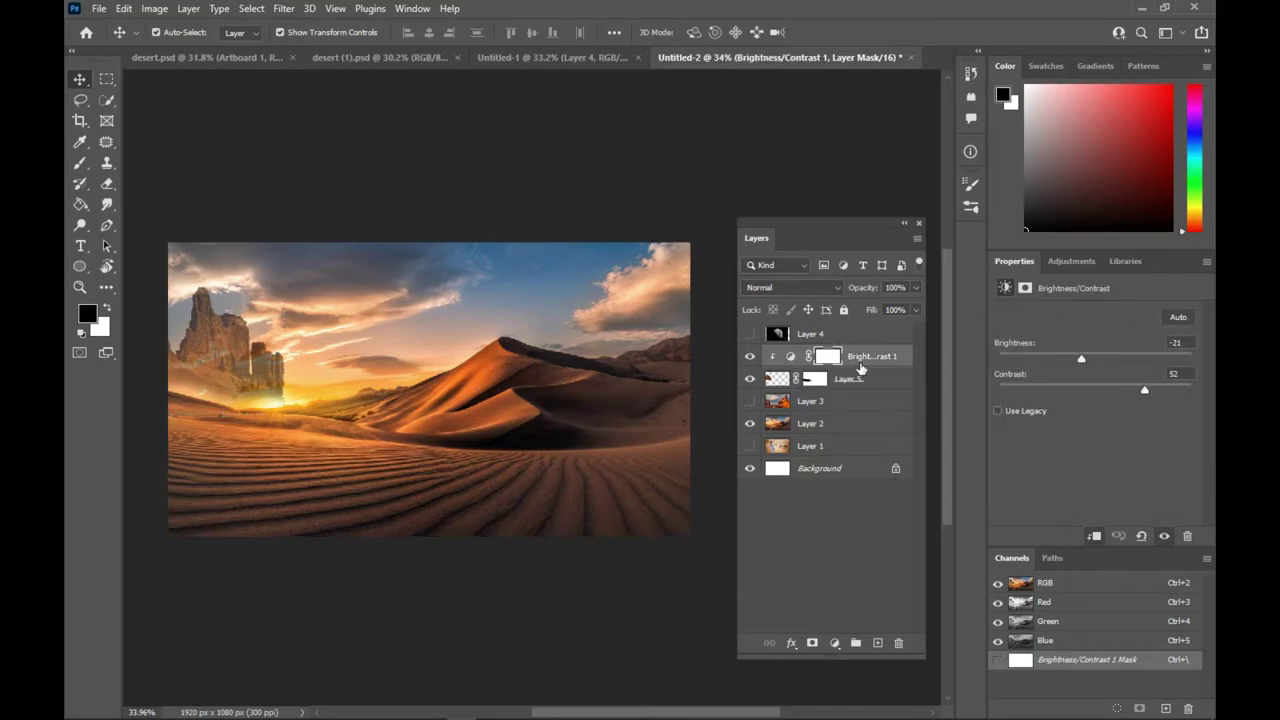
{"action": "left_click", "coordinate": [835, 642]}
{"action": "left_click", "coordinate": [884, 494]}
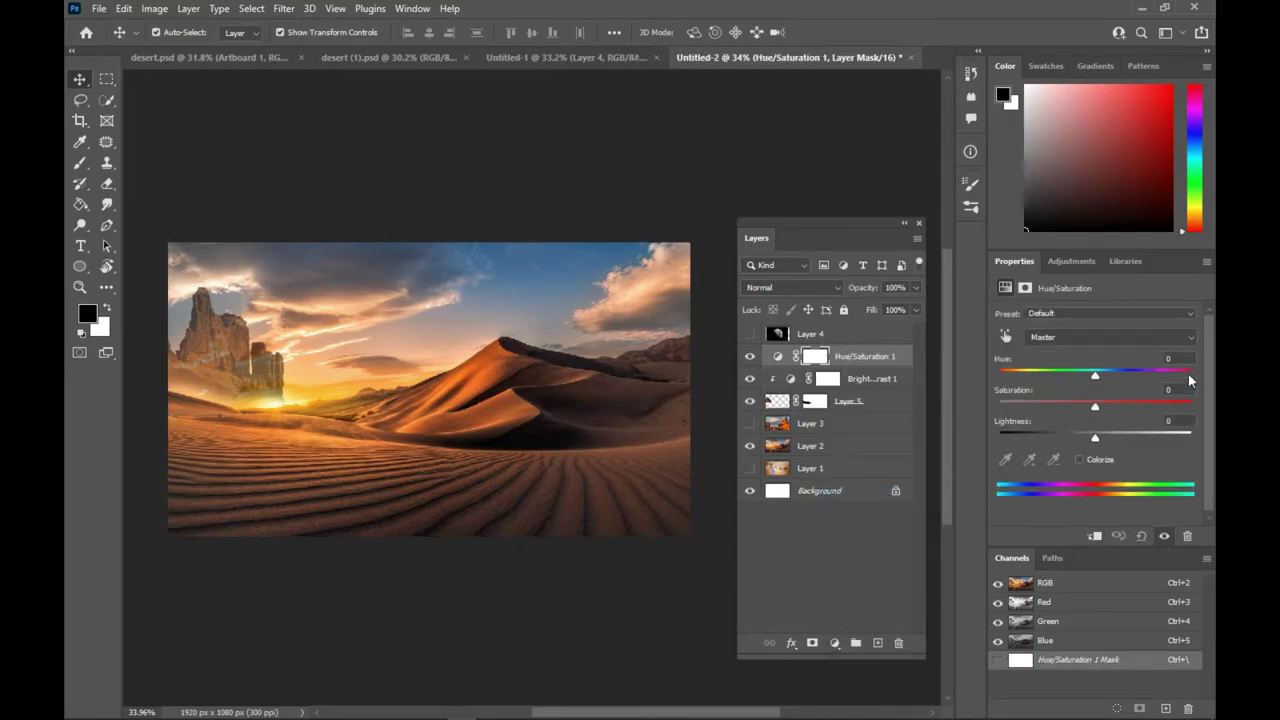
{"action": "key", "text": "Up"}
{"action": "key", "text": "Up"}
{"action": "key", "text": "Up"}
{"action": "key", "text": "Up"}
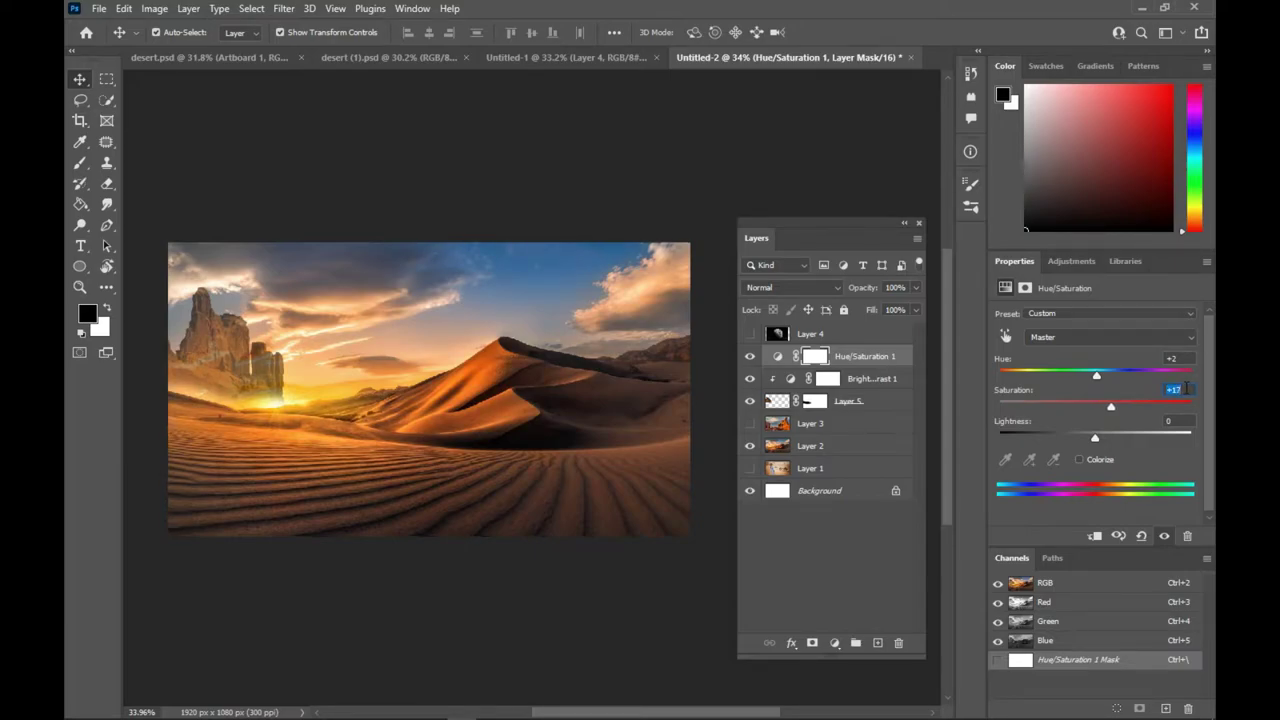
{"action": "key", "text": "Up"}
{"action": "key", "text": "Up"}
{"action": "key", "text": "Up"}
{"action": "key", "text": "Down"}
{"action": "key", "text": "Down"}
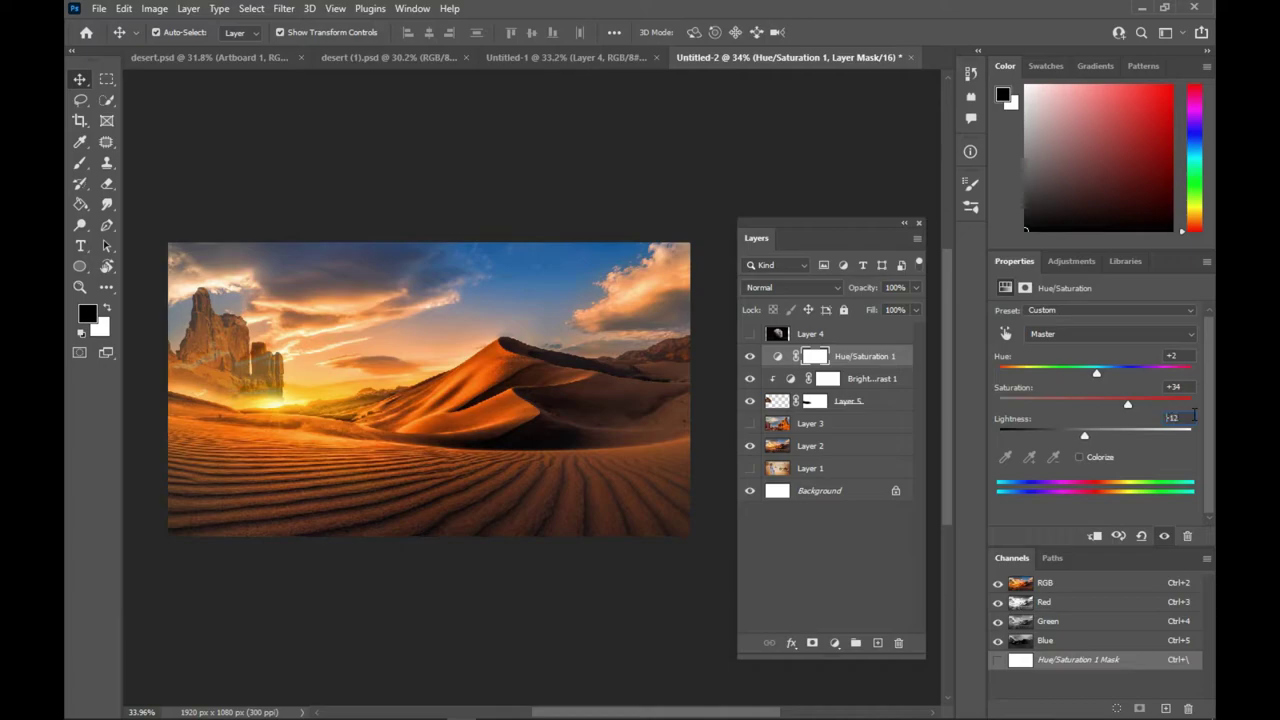
{"action": "key", "text": "Down"}
{"action": "key", "text": "Down"}
{"action": "key", "text": "Down"}
{"action": "key", "text": "Down"}
{"action": "key", "text": "Down"}
{"action": "key", "text": "Down"}
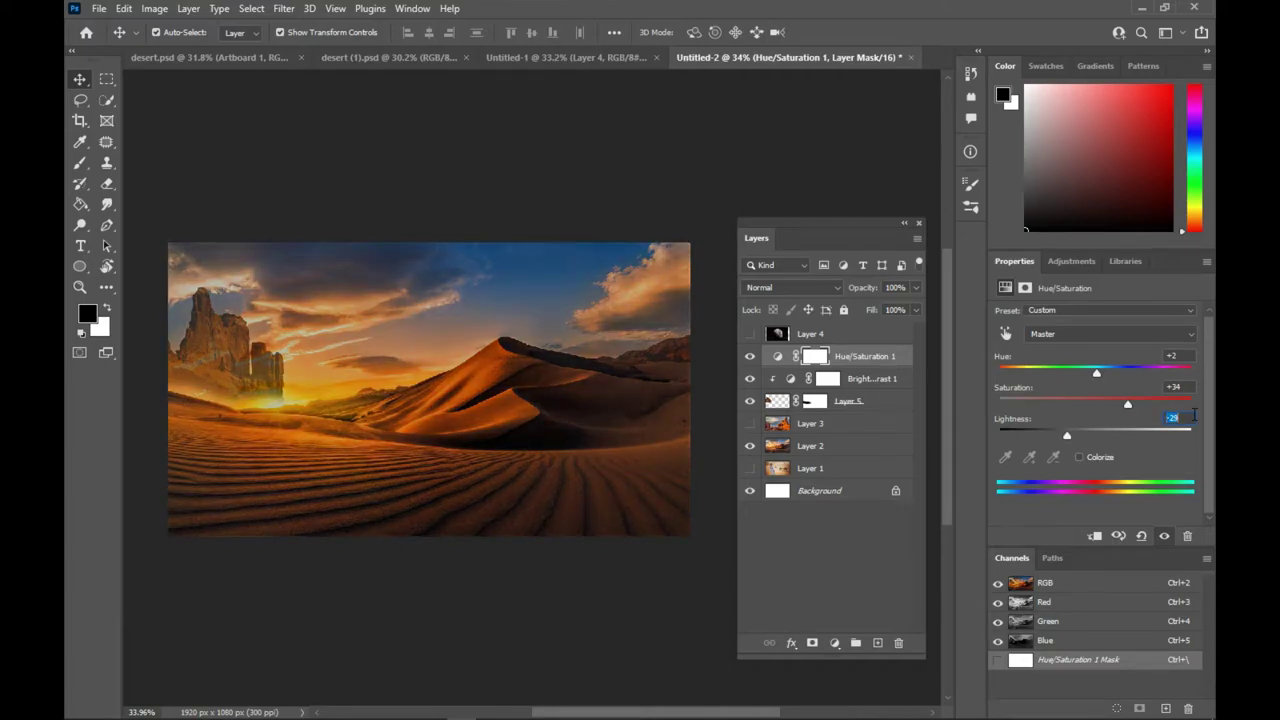
{"action": "left_click", "coordinate": [476, 597]}
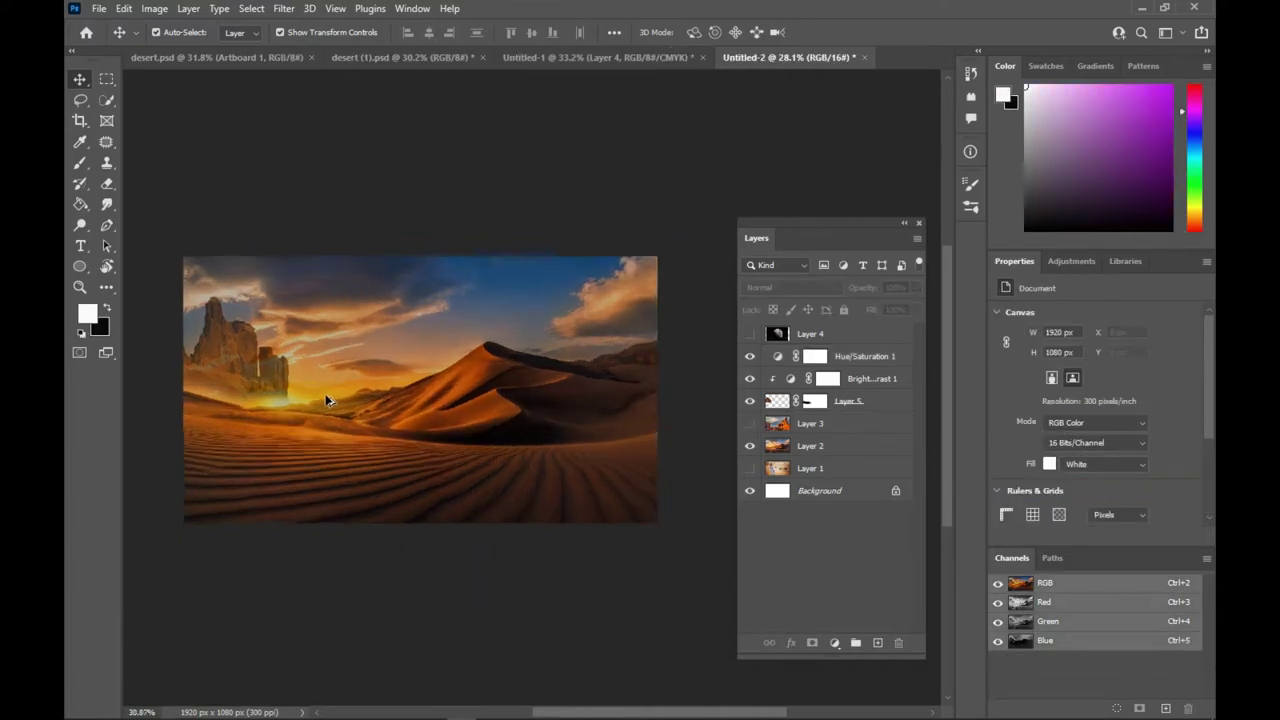
Move the camel-caravan Layer 1 to the top of the layer stack.
{"action": "left_click_drag", "start_coordinate": [538, 410], "coordinate": [523, 419]}
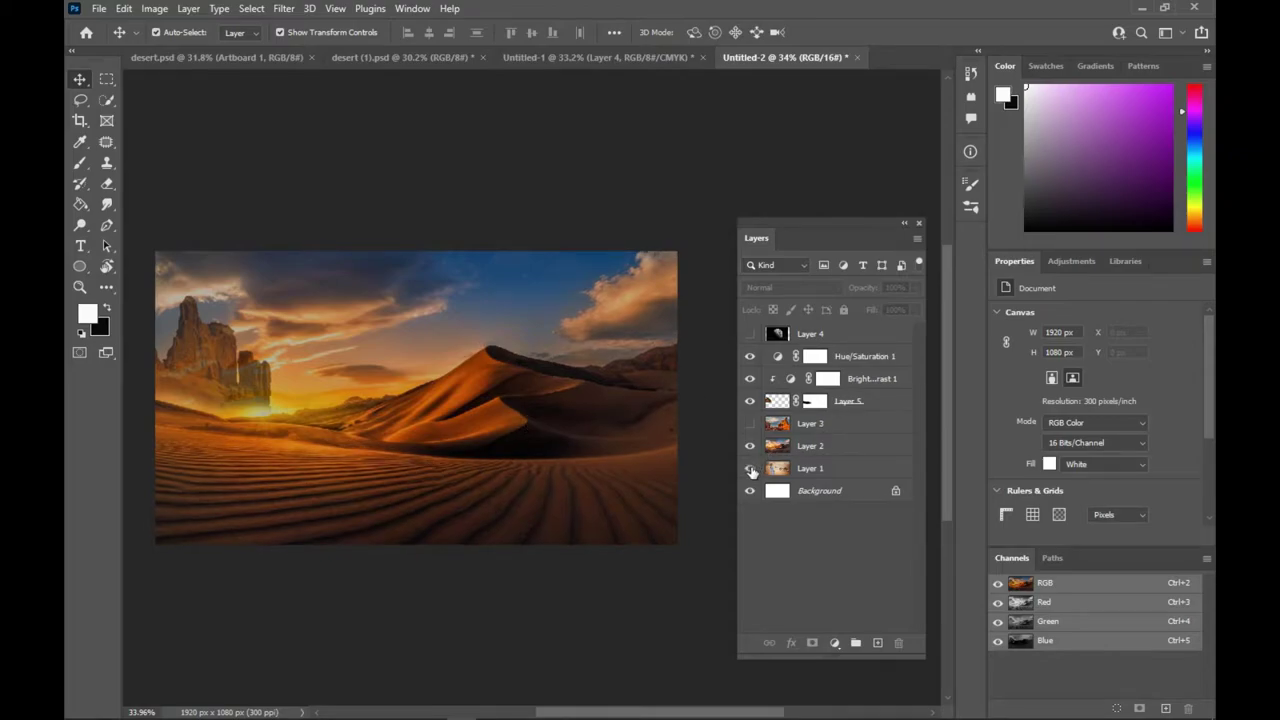
{"action": "left_click_drag", "start_coordinate": [829, 473], "coordinate": [810, 330]}
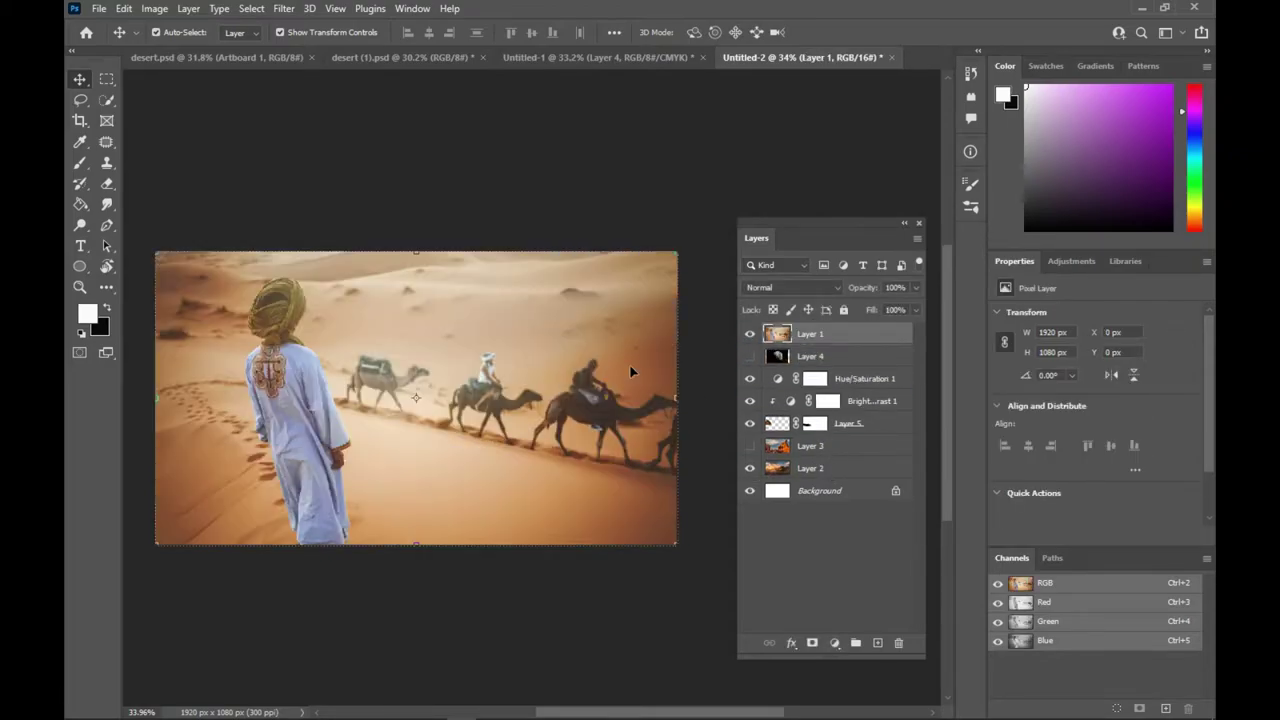
{"action": "scroll", "coordinate": [284, 397], "scroll_direction": "up", "scroll_amount": 1}
{"action": "scroll", "coordinate": [284, 397], "scroll_direction": "up", "scroll_amount": 1}
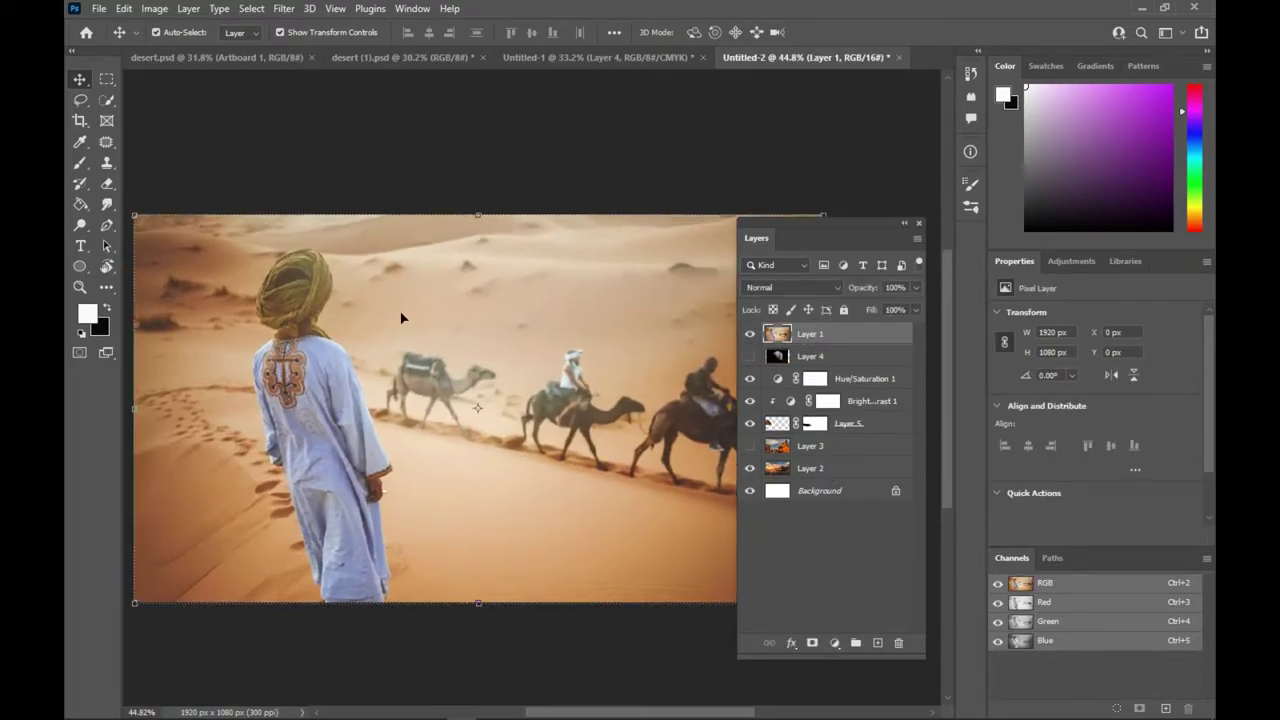
Select the robed man with Select > Subject and copy him to a new layer.
{"action": "left_click", "coordinate": [251, 8]}
{"action": "left_click", "coordinate": [266, 194]}
{"action": "scroll", "coordinate": [351, 420], "scroll_direction": "down", "scroll_amount": 1}
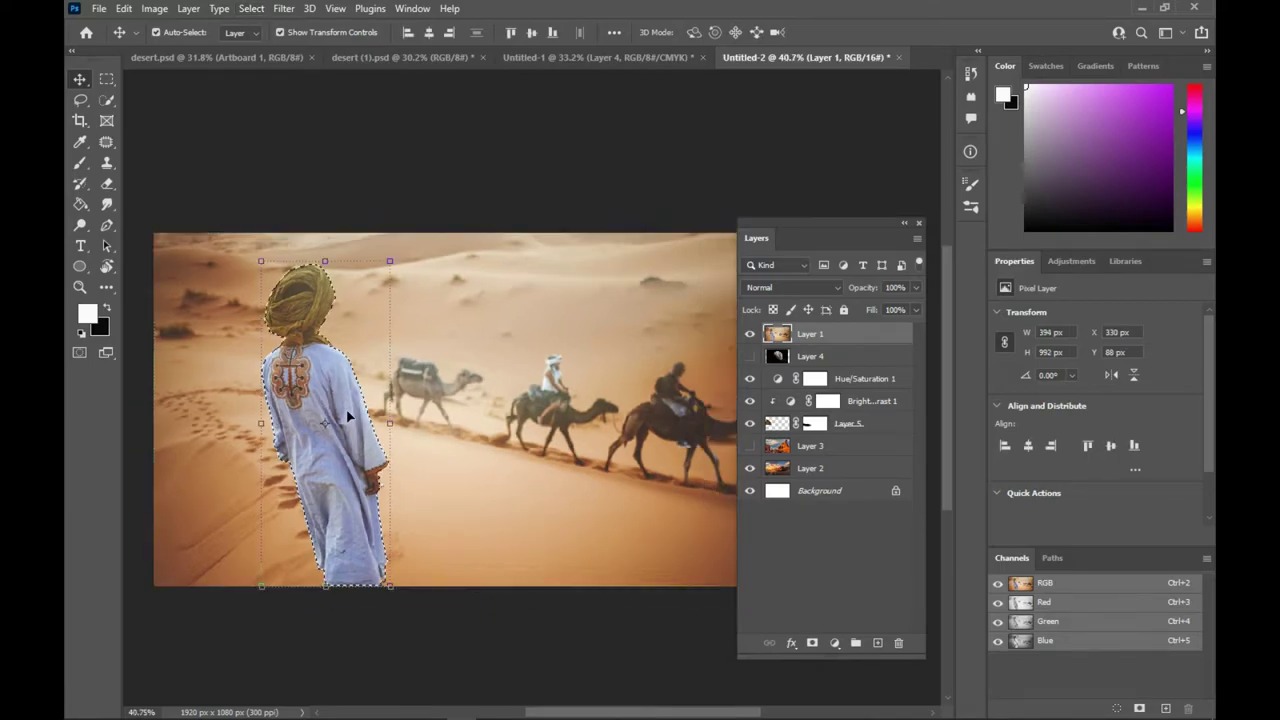
{"action": "key", "text": "ctrl+j"}
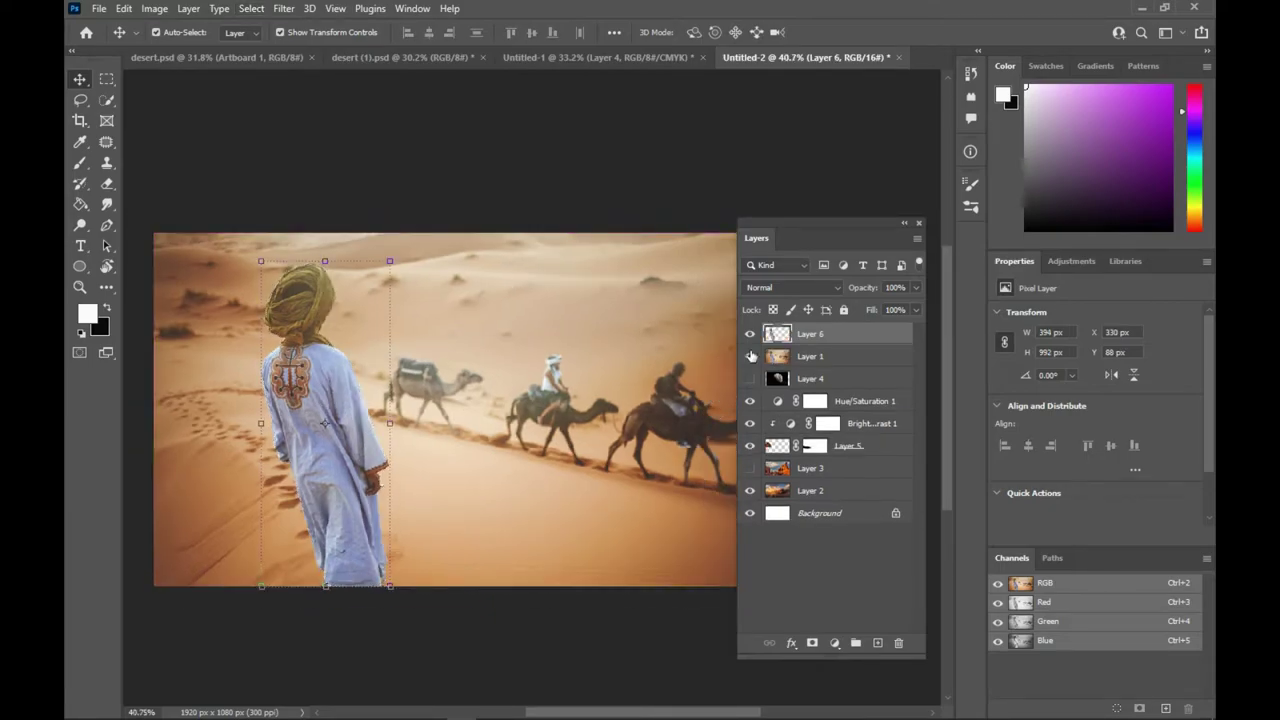
Hide Layer 1 and scale the robed man to about 53%, placing him in the lower-left sand.
{"action": "left_click", "coordinate": [750, 356]}
{"action": "scroll", "coordinate": [352, 408], "scroll_direction": "down", "scroll_amount": 2}
{"action": "left_click_drag", "start_coordinate": [389, 297], "coordinate": [376, 345]}
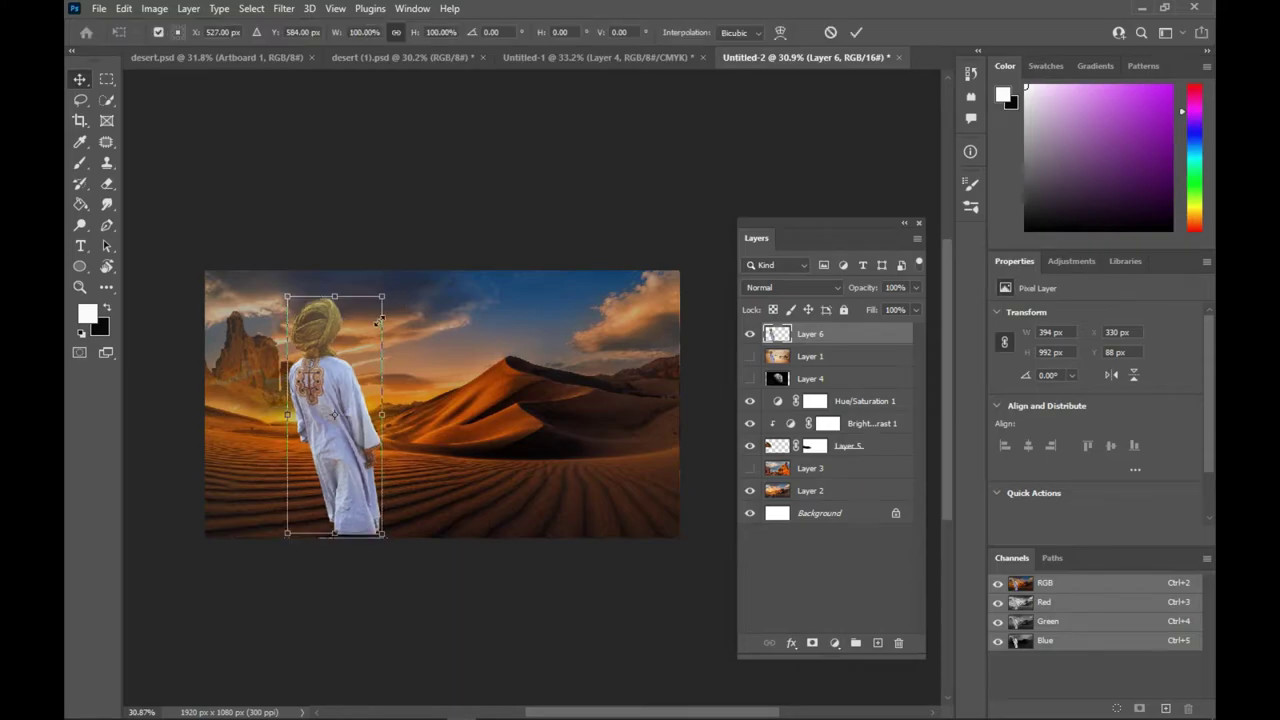
{"action": "scroll", "coordinate": [337, 473], "scroll_direction": "up", "scroll_amount": 2}
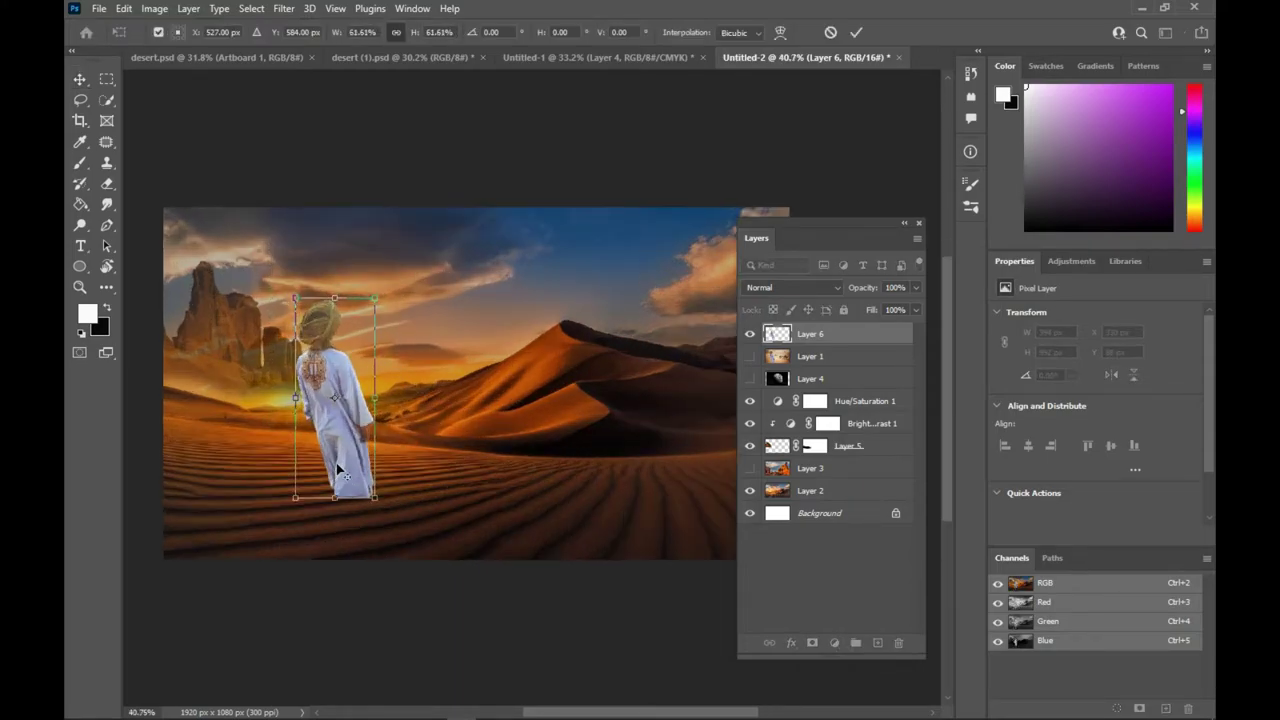
{"action": "left_click_drag", "start_coordinate": [335, 437], "coordinate": [323, 499]}
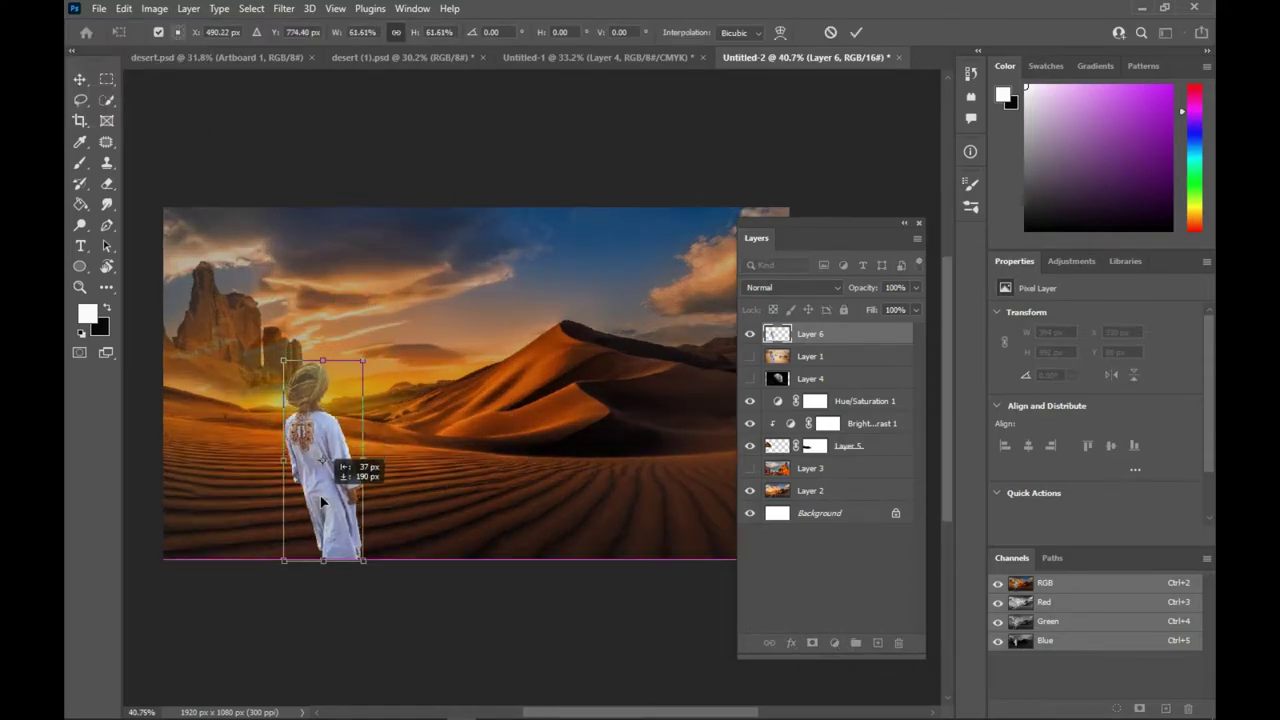
{"action": "left_click_drag", "start_coordinate": [363, 358], "coordinate": [356, 376]}
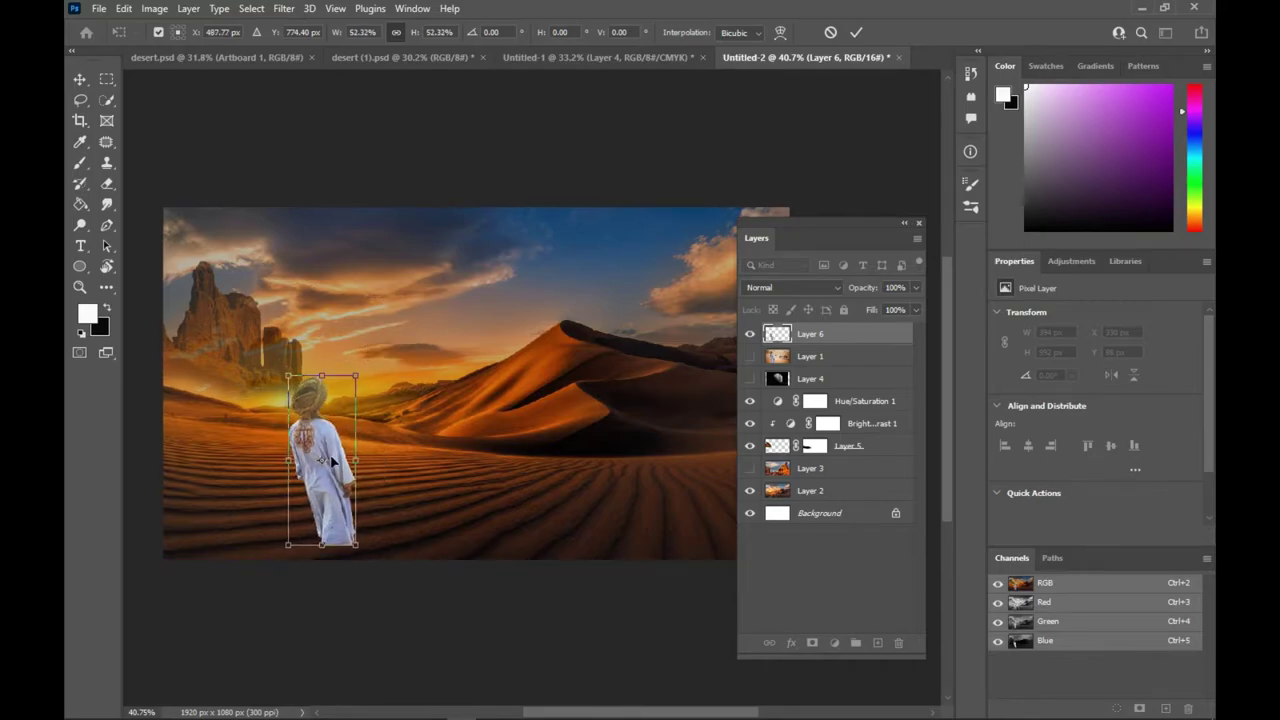
{"action": "left_click_drag", "start_coordinate": [323, 432], "coordinate": [325, 439]}
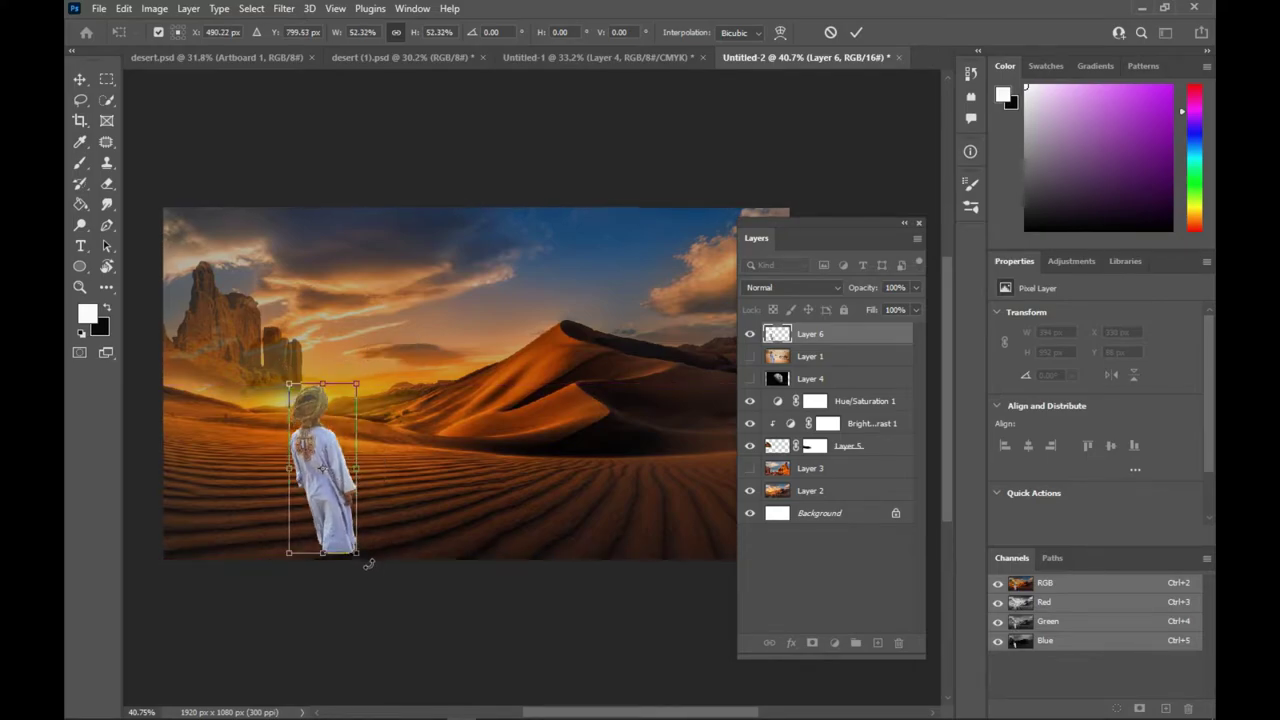
Tilt the robed man to 14° and commit the transform.
{"action": "left_click_drag", "start_coordinate": [369, 565], "coordinate": [350, 594]}
{"action": "left_click_drag", "start_coordinate": [325, 516], "coordinate": [326, 537]}
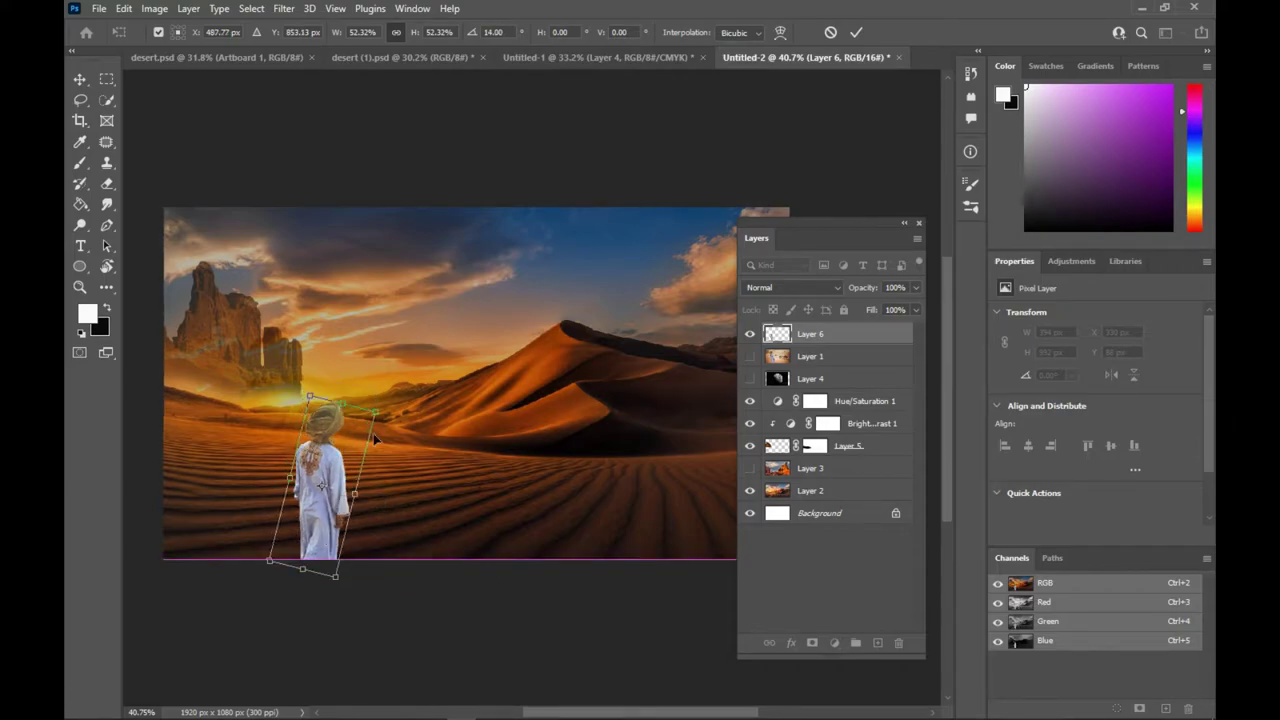
{"action": "left_click_drag", "start_coordinate": [311, 396], "coordinate": [310, 393]}
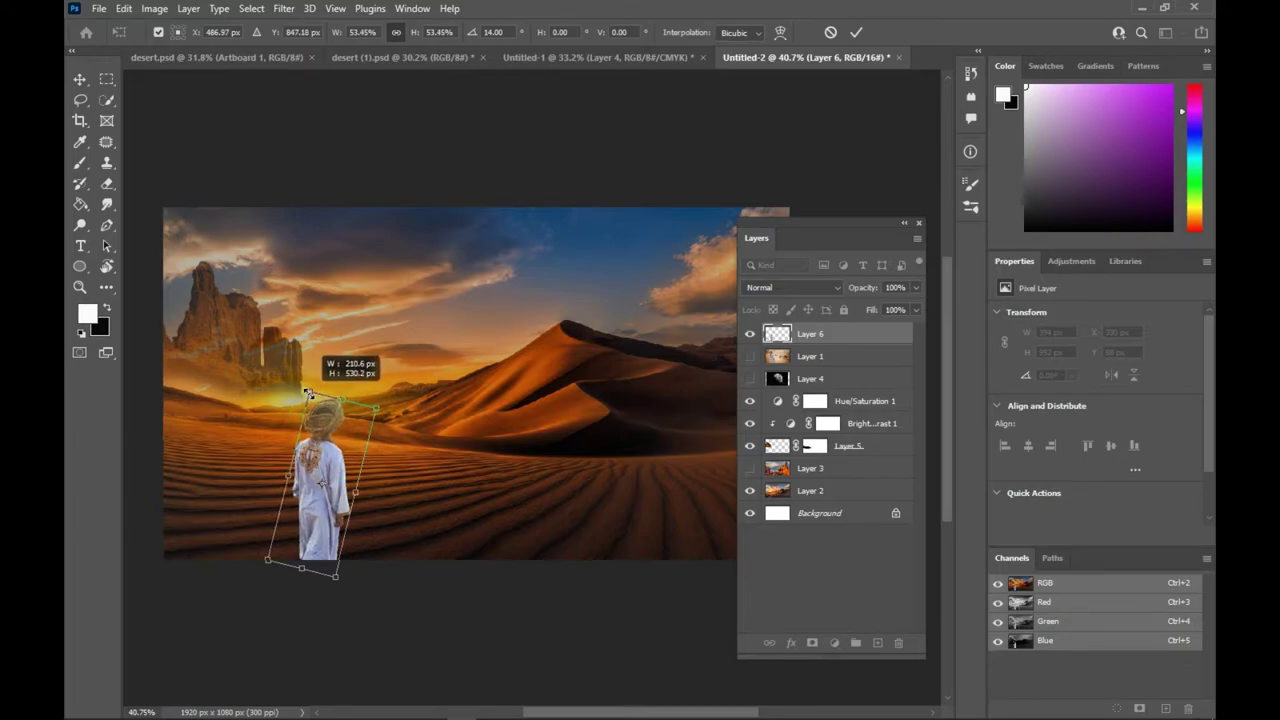
{"action": "left_click", "coordinate": [856, 32]}
On the robed figure's layer, make a first Hue/Saturation pass on saturation, hue and lightness.
{"action": "left_click_drag", "start_coordinate": [498, 450], "coordinate": [467, 436]}
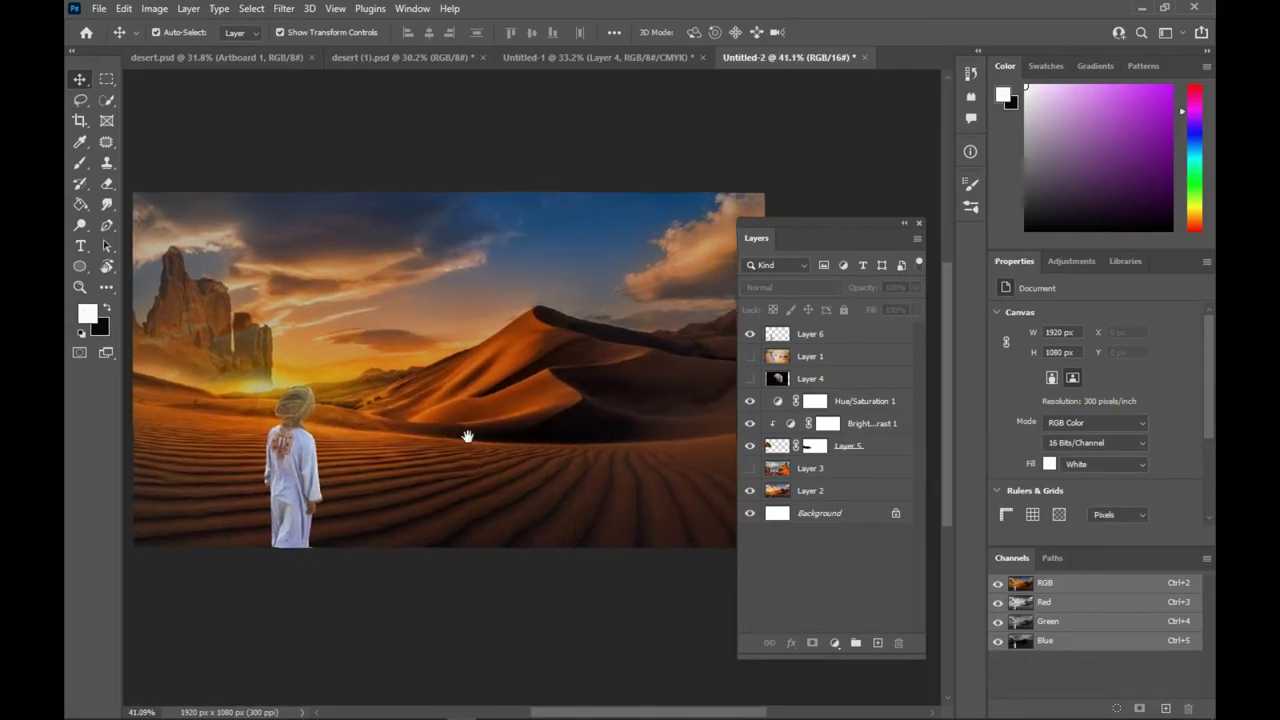
{"action": "left_click", "coordinate": [300, 474]}
{"action": "key", "text": "ctrl+u"}
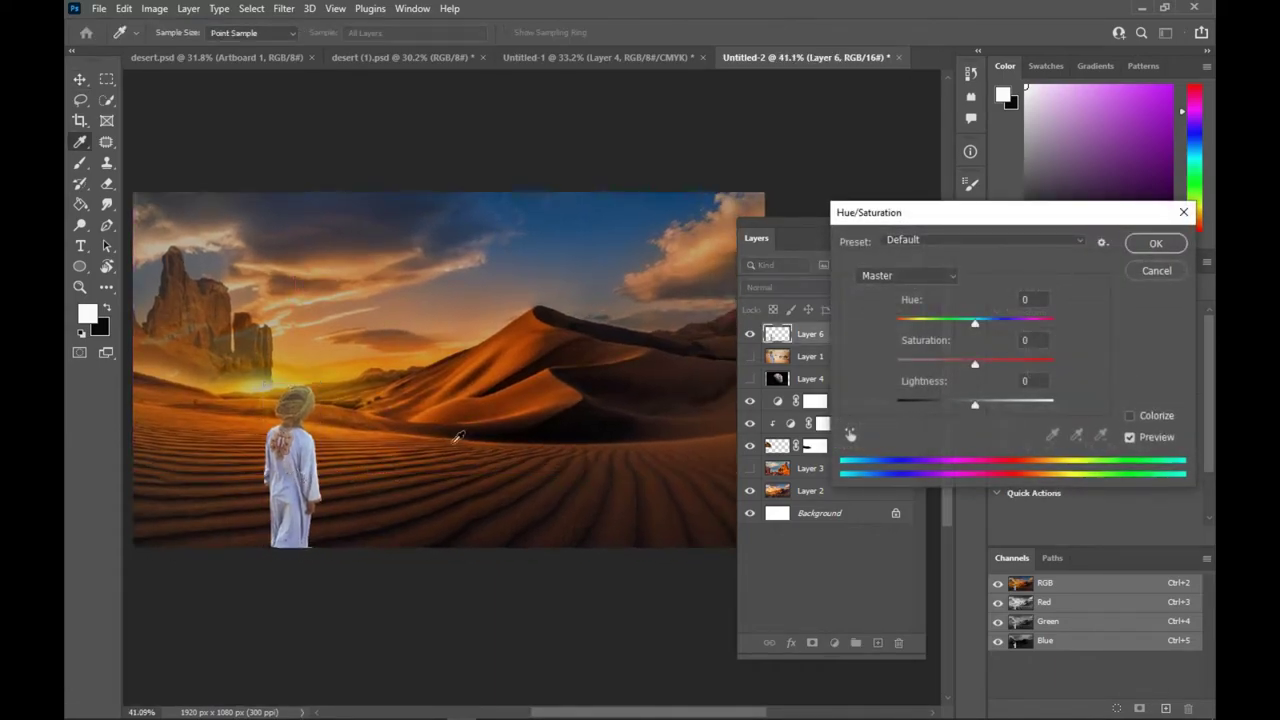
{"action": "mouse_move", "coordinate": [975, 367]}
{"action": "left_mouse_down"}
{"action": "mouse_move", "coordinate": [937, 370]}
{"action": "mouse_move", "coordinate": [964, 366]}
{"action": "left_mouse_up"}
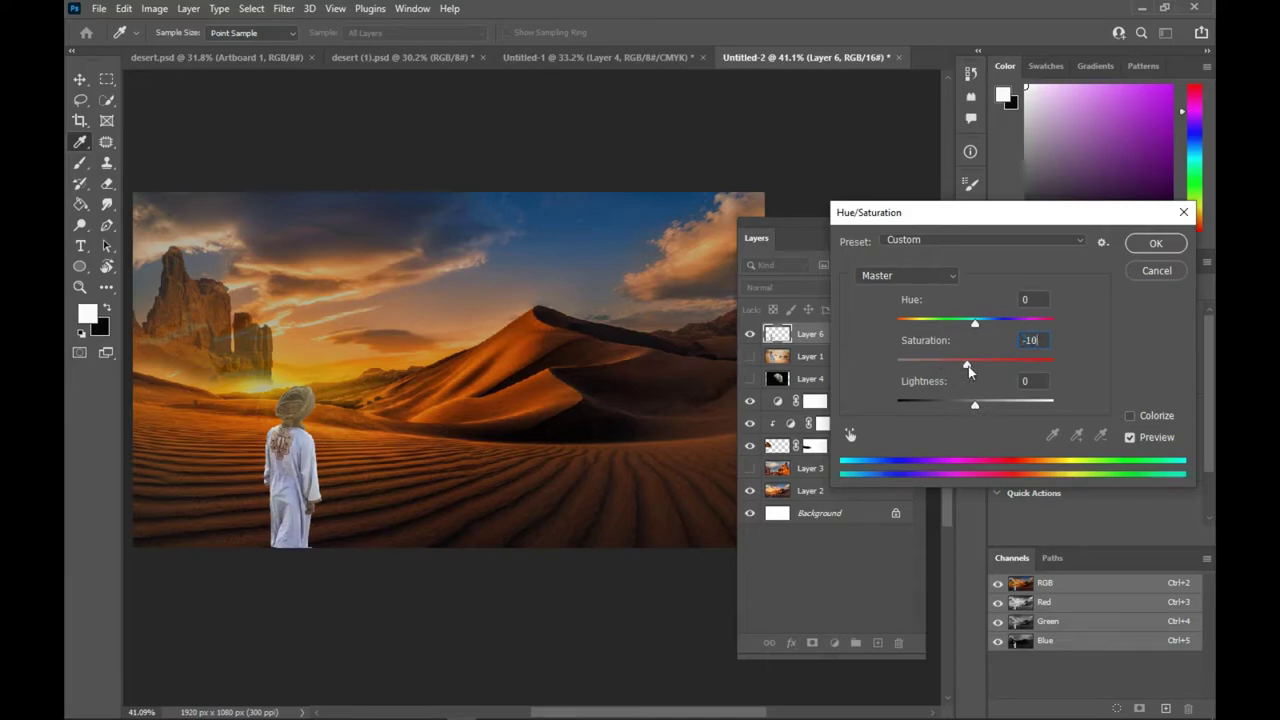
{"action": "left_click_drag", "start_coordinate": [974, 321], "coordinate": [982, 321]}
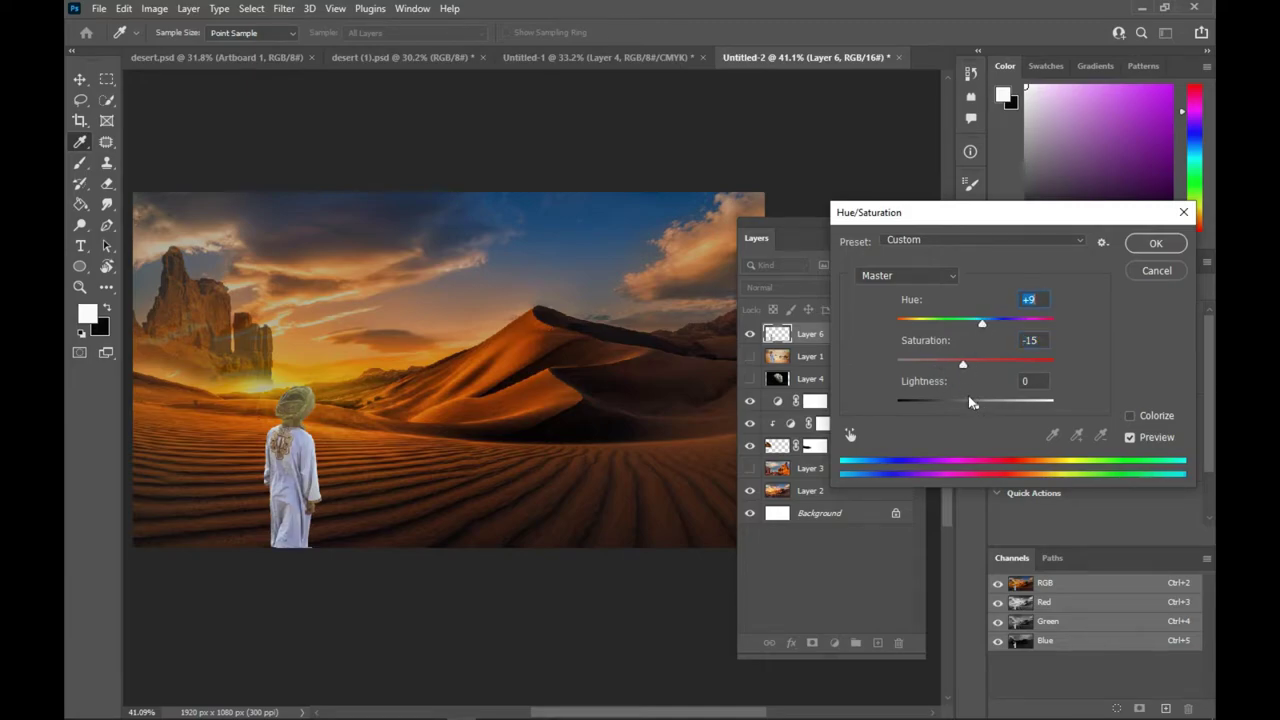
{"action": "left_click_drag", "start_coordinate": [975, 406], "coordinate": [949, 408]}
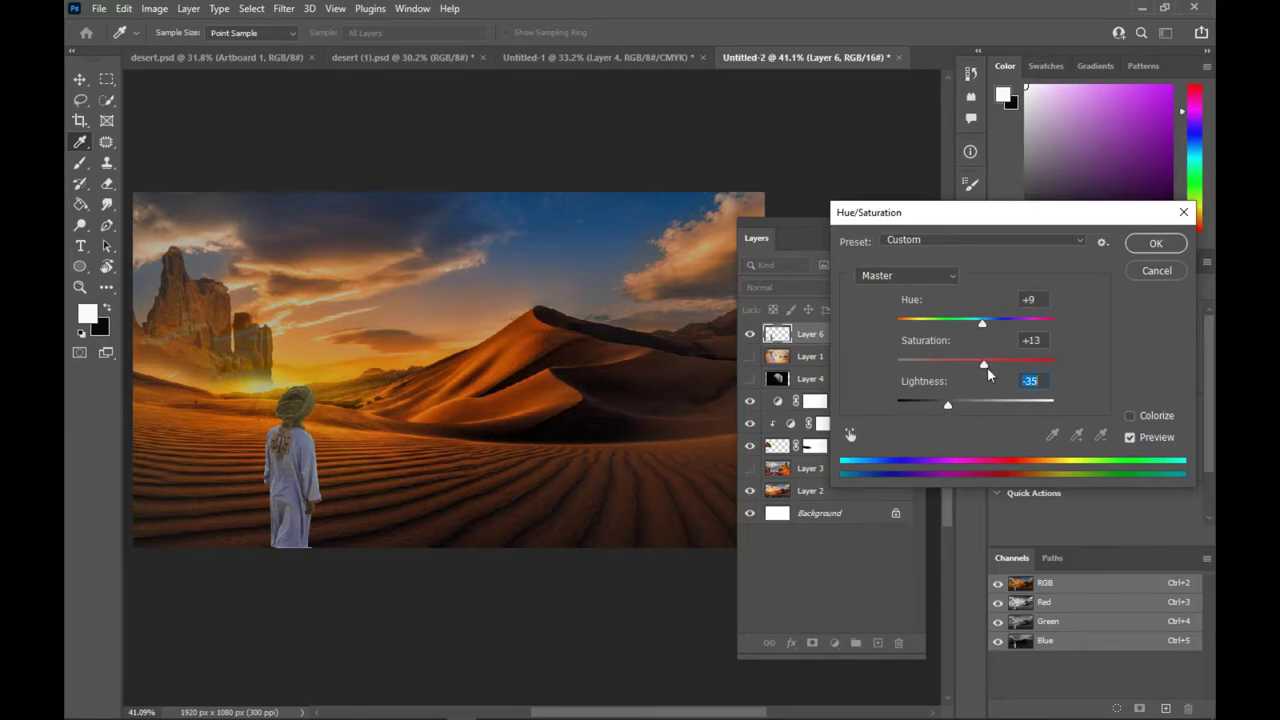
Fine-tune the figure to Hue -2, Saturation +28, Lightness about -40 and apply.
{"action": "left_click_drag", "start_coordinate": [990, 368], "coordinate": [978, 336]}
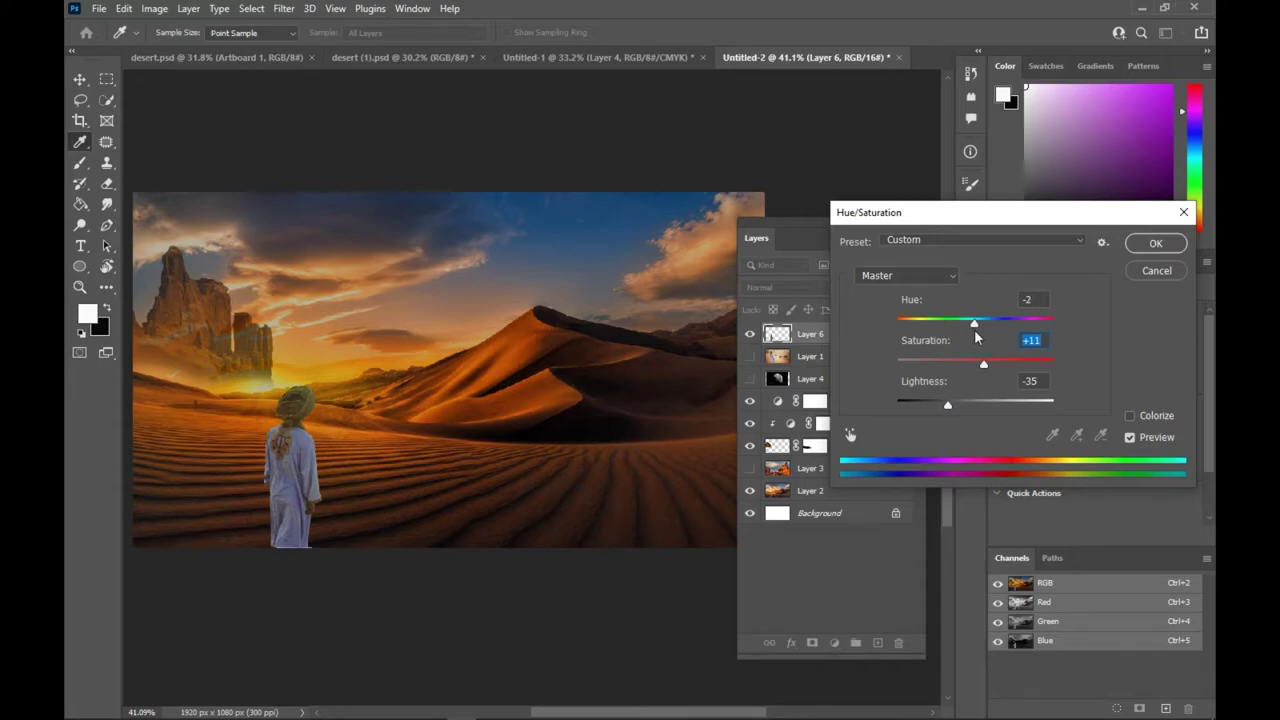
{"action": "left_click", "coordinate": [974, 329]}
{"action": "mouse_move", "coordinate": [996, 371]}
{"action": "left_mouse_down"}
{"action": "mouse_move", "coordinate": [985, 367]}
{"action": "mouse_move", "coordinate": [999, 373]}
{"action": "left_mouse_up"}
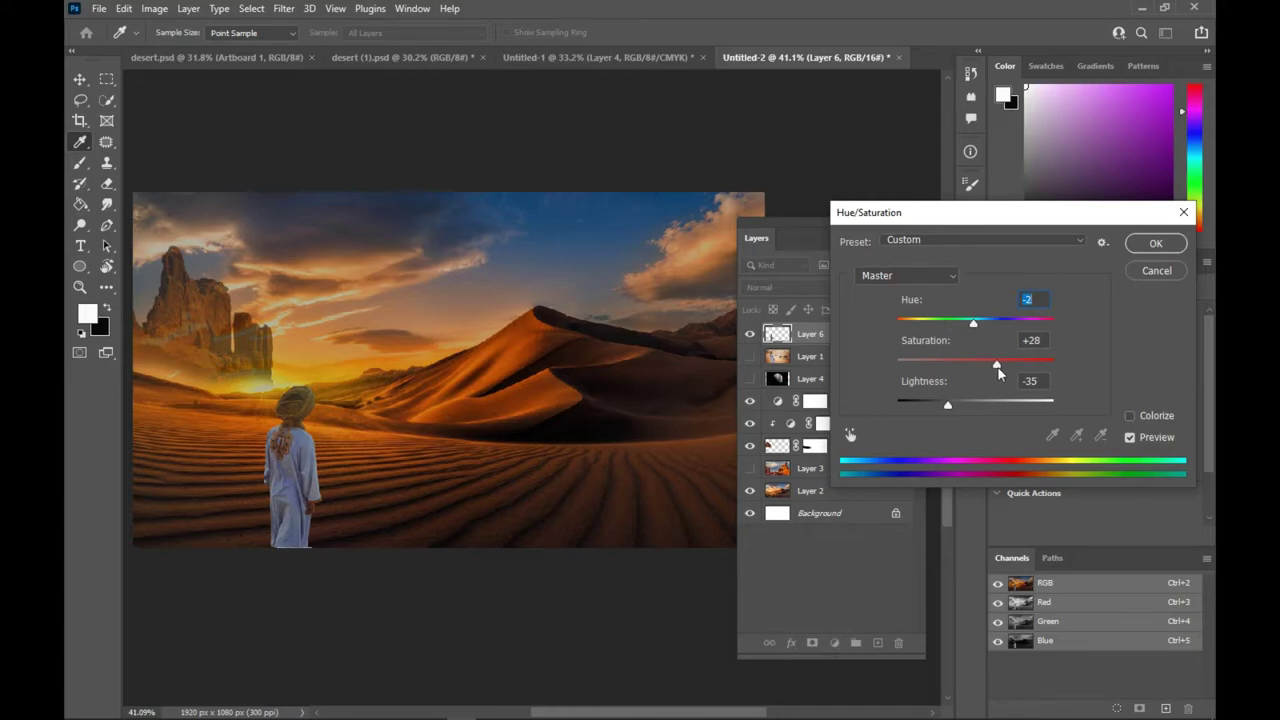
{"action": "left_click_drag", "start_coordinate": [949, 408], "coordinate": [946, 408]}
{"action": "left_click", "coordinate": [946, 408]}
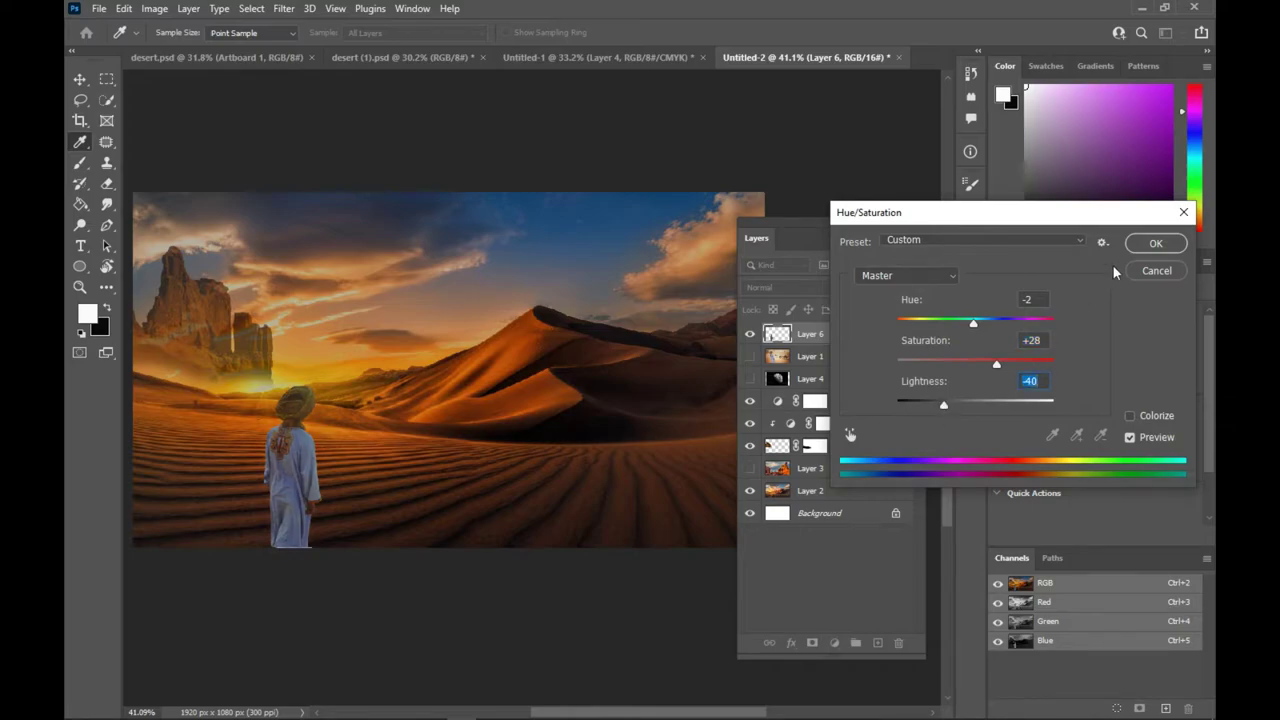
{"action": "left_click", "coordinate": [1155, 243]}
{"action": "scroll", "coordinate": [543, 366], "scroll_direction": "down", "scroll_amount": 2}
{"action": "mouse_move", "coordinate": [600, 370]}
{"action": "left_mouse_down"}
{"action": "mouse_move", "coordinate": [581, 368]}
{"action": "mouse_move", "coordinate": [592, 403]}
{"action": "mouse_move", "coordinate": [543, 399]}
{"action": "left_mouse_up"}
{"action": "left_click", "coordinate": [601, 580]}
{"action": "scroll", "coordinate": [513, 388], "scroll_direction": "up", "scroll_amount": 1}
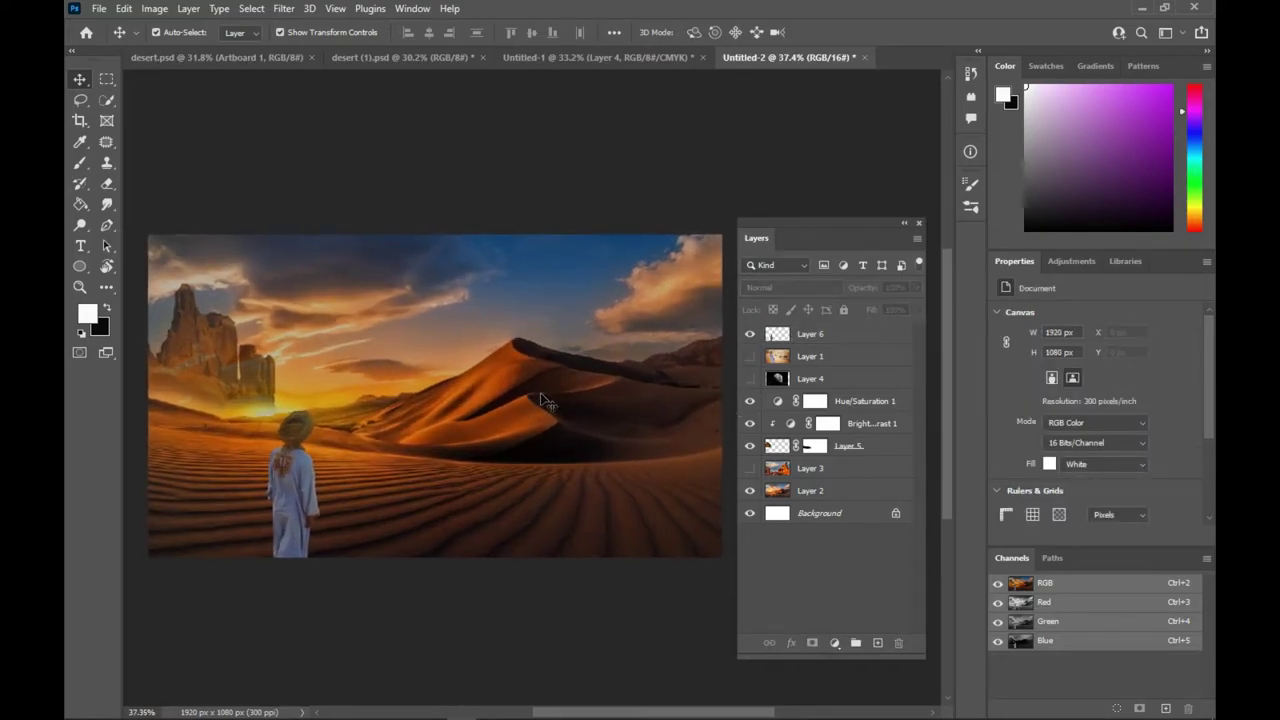
Paste the tent photo as Layer 7 at the top of the stack, shift it right, and hide it.
{"action": "key", "text": "ctrl+v"}
{"action": "scroll", "coordinate": [394, 411], "scroll_direction": "down", "scroll_amount": 1}
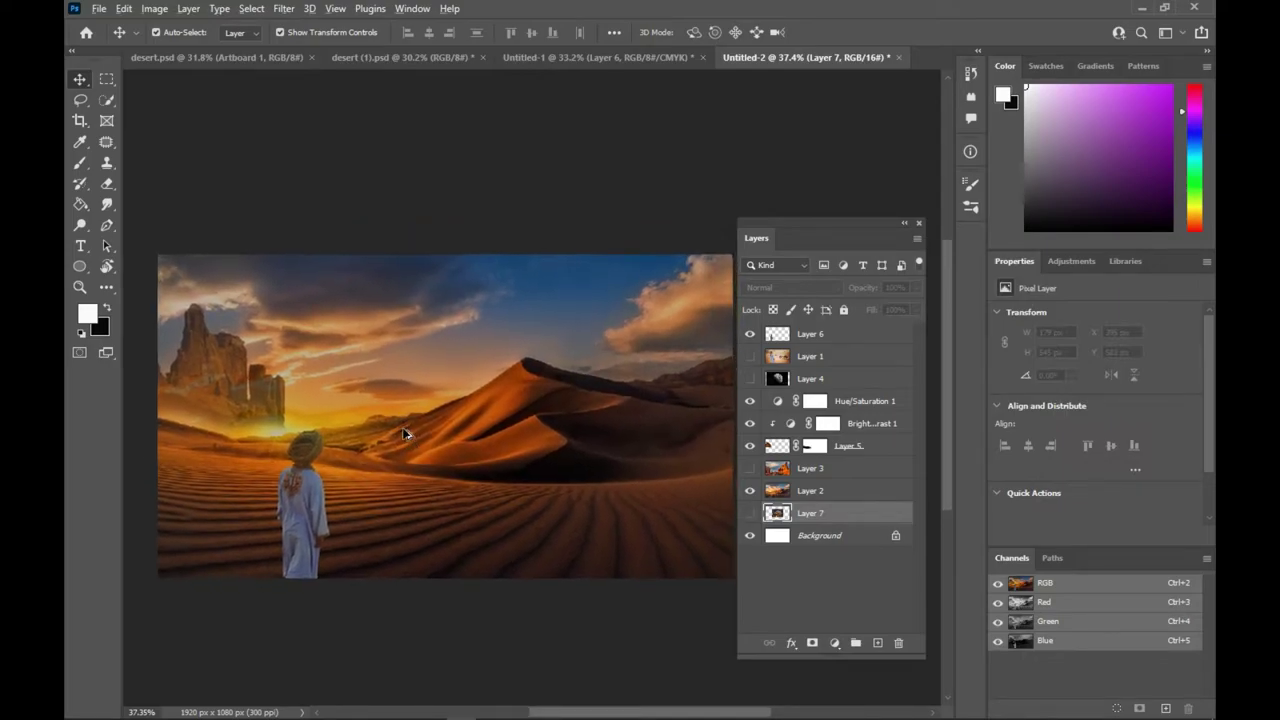
{"action": "scroll", "coordinate": [460, 450], "scroll_direction": "up", "scroll_amount": 1}
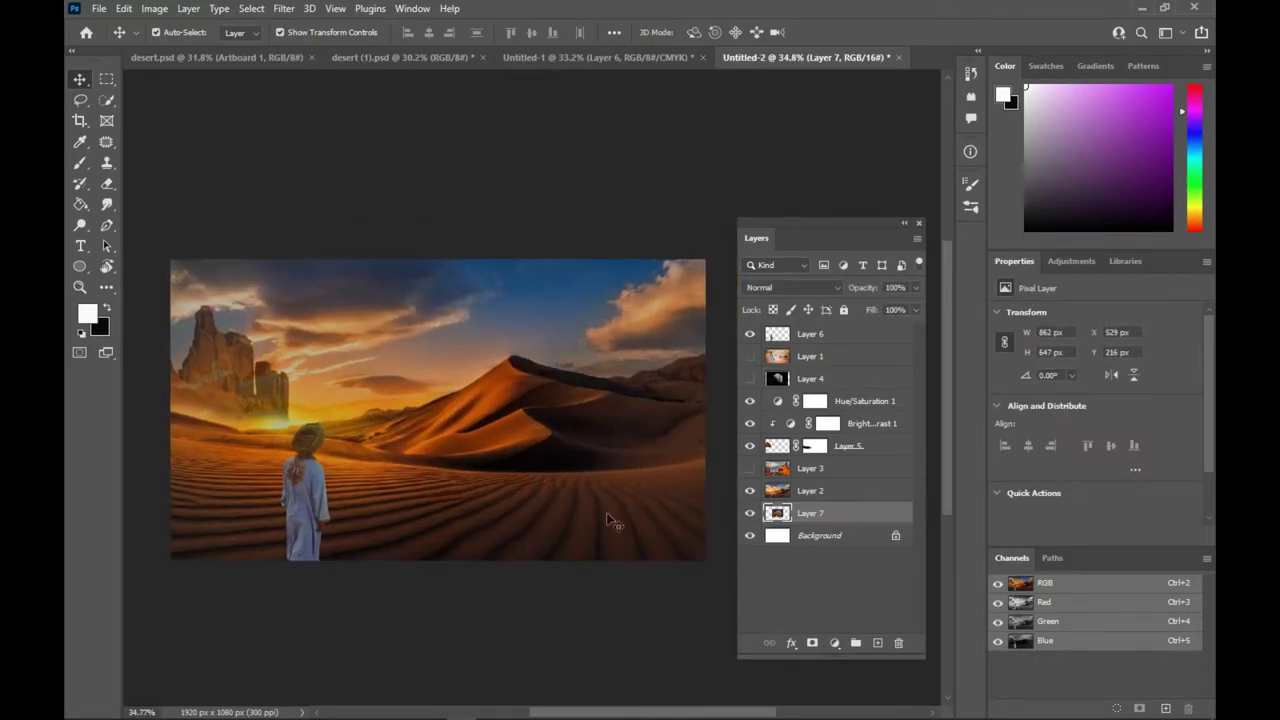
{"action": "left_click_drag", "start_coordinate": [822, 513], "coordinate": [810, 333]}
{"action": "left_click_drag", "start_coordinate": [447, 460], "coordinate": [566, 458]}
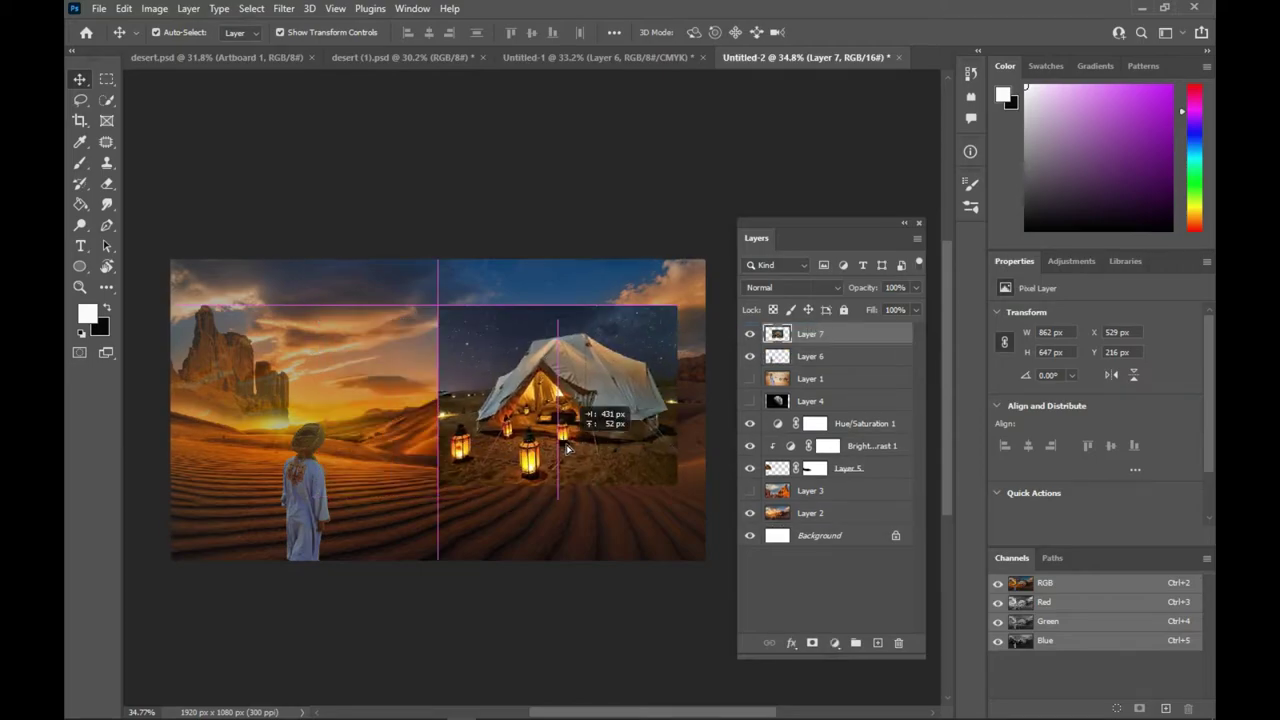
{"action": "left_click", "coordinate": [750, 334]}
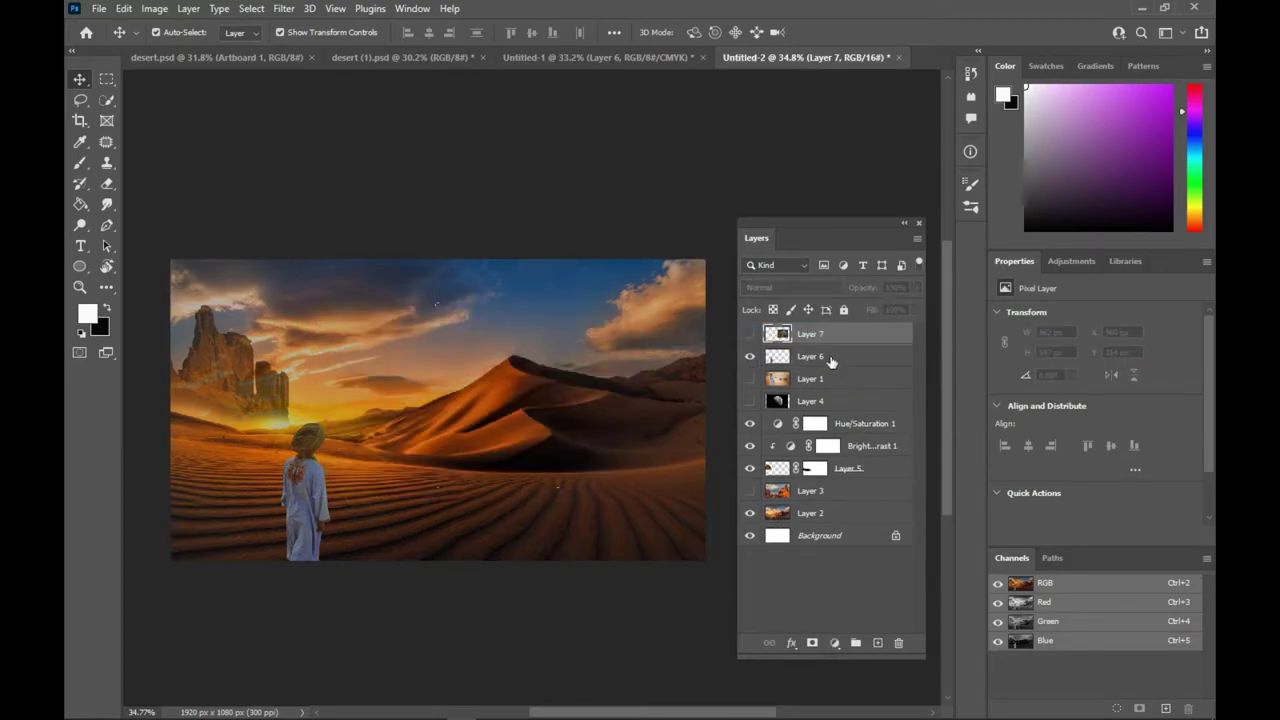
{"action": "left_click", "coordinate": [830, 360]}
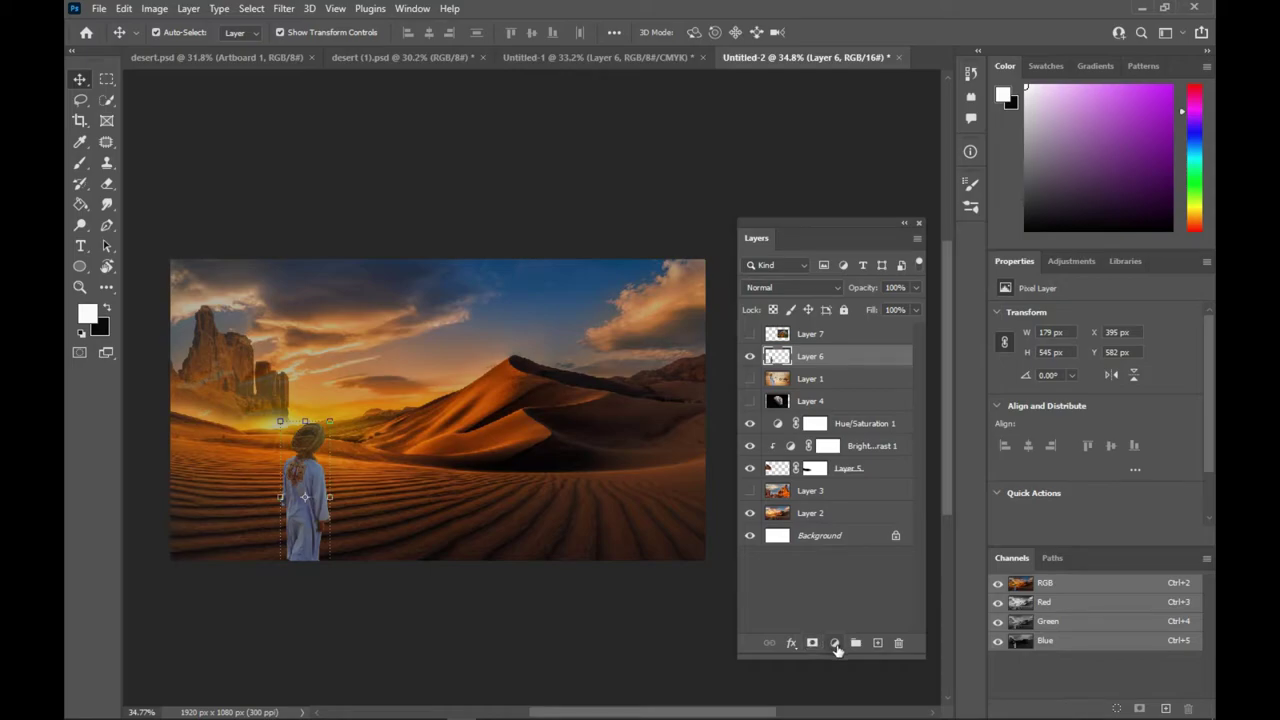
Add a Brightness/Contrast layer clipped to the robed figure, with brightness -1 and contrast 38.
{"action": "left_click", "coordinate": [836, 645]}
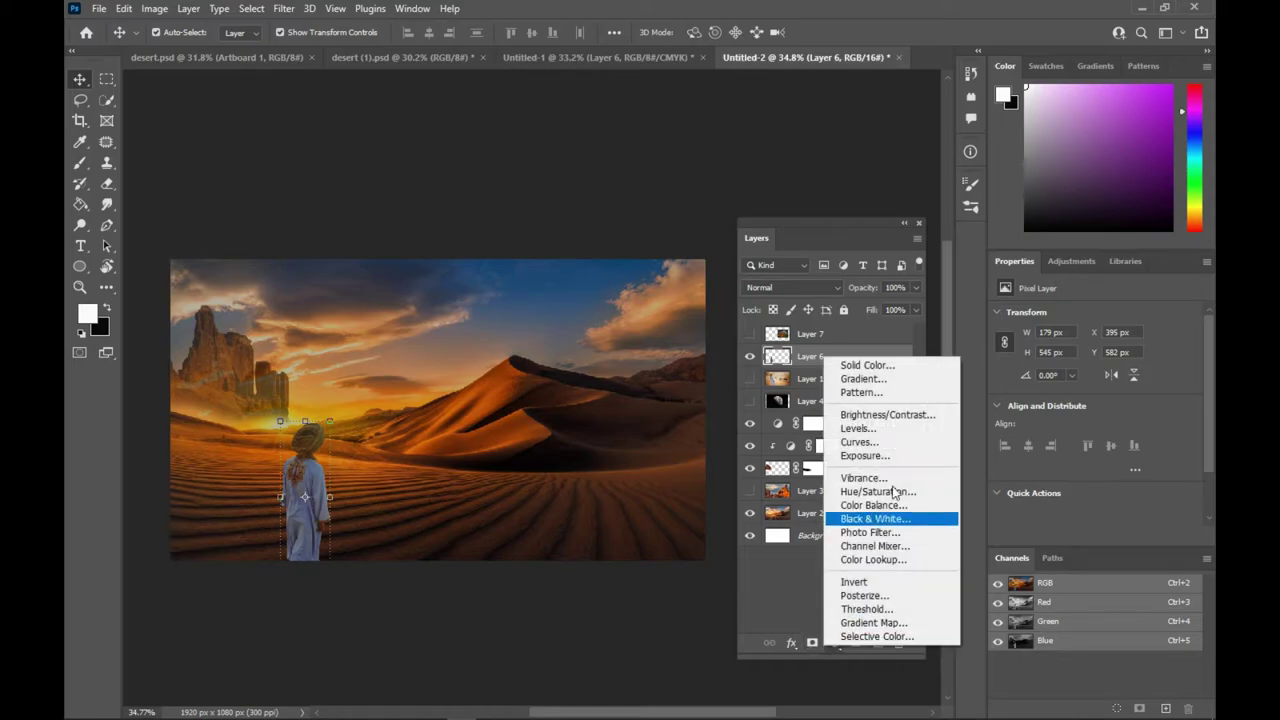
{"action": "left_click", "coordinate": [897, 418]}
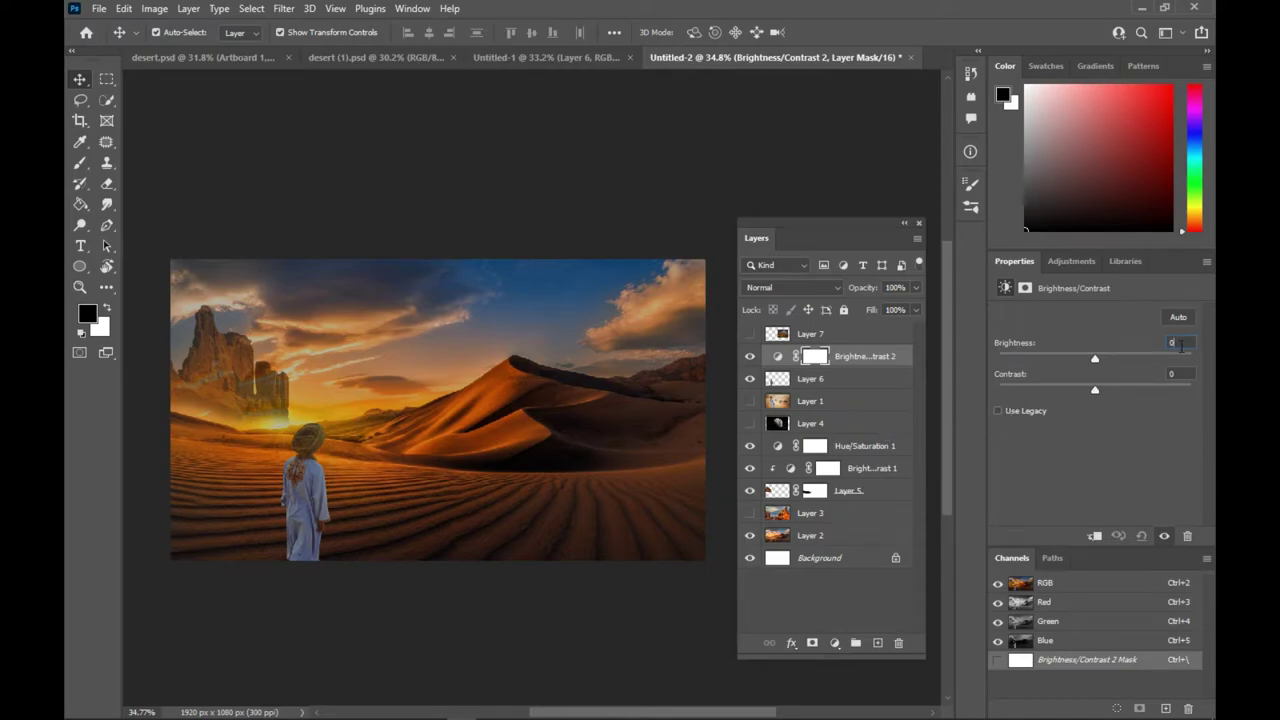
{"action": "left_click", "coordinate": [1094, 537]}
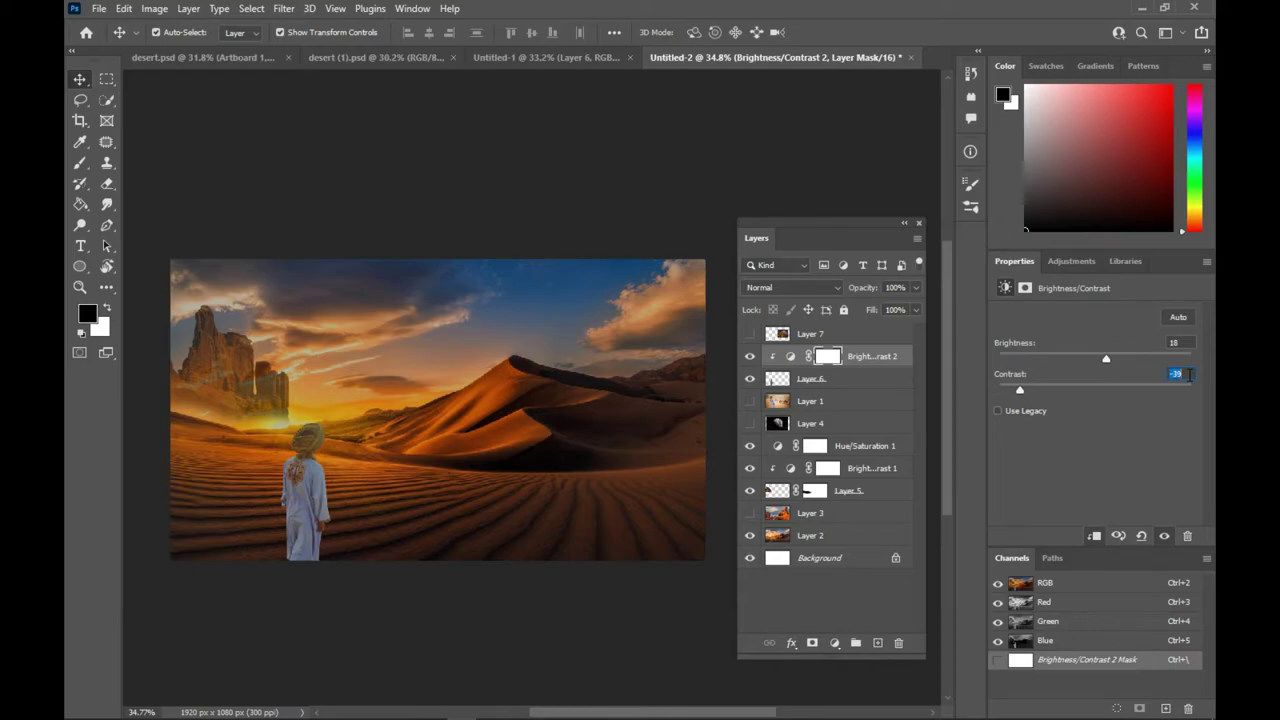
{"action": "key", "text": "Up"}
{"action": "key", "text": "Up"}
{"action": "key", "text": "Up"}
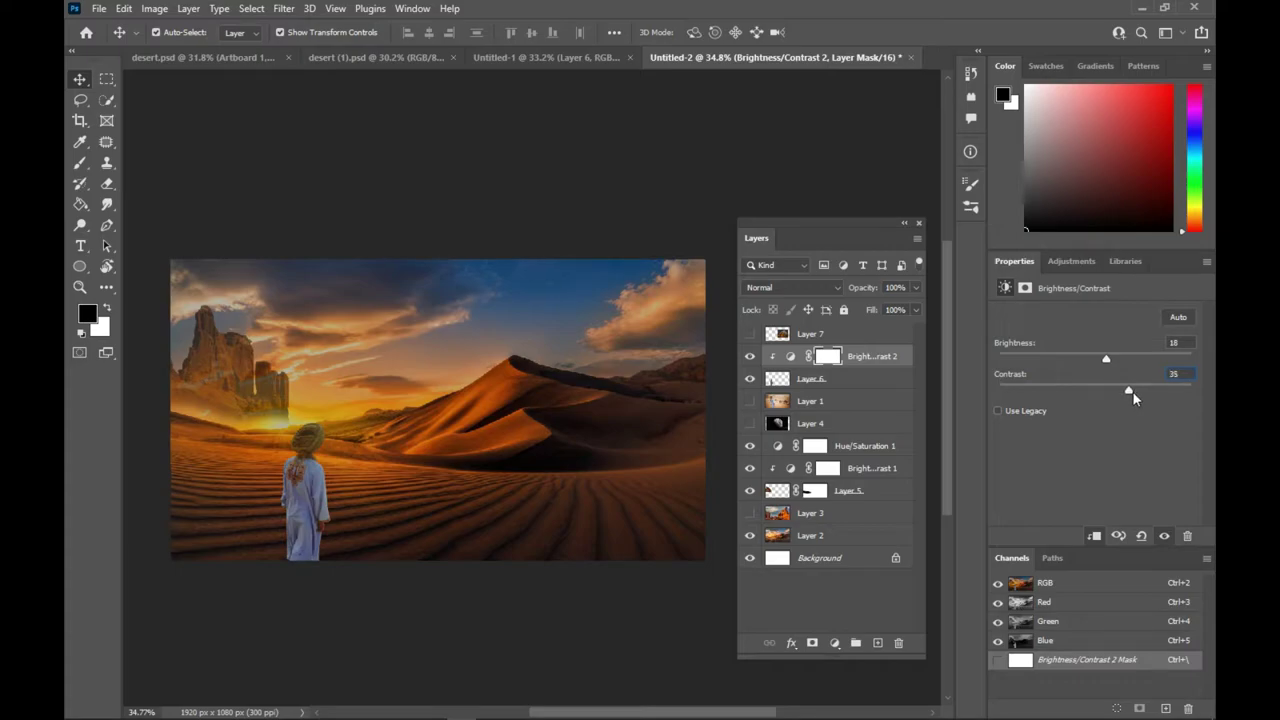
{"action": "left_click_drag", "start_coordinate": [1107, 361], "coordinate": [1087, 359]}
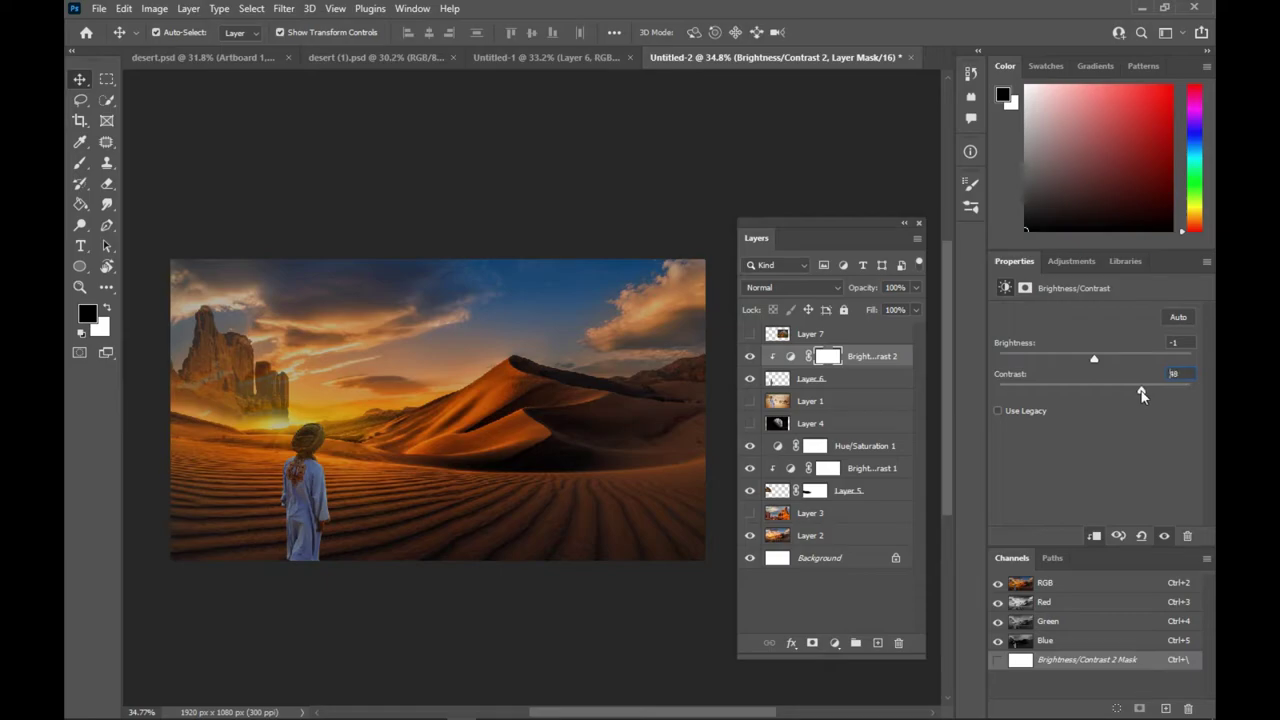
Show the tent layer again and move the tent image lower in the scene.
{"action": "left_click", "coordinate": [594, 613]}
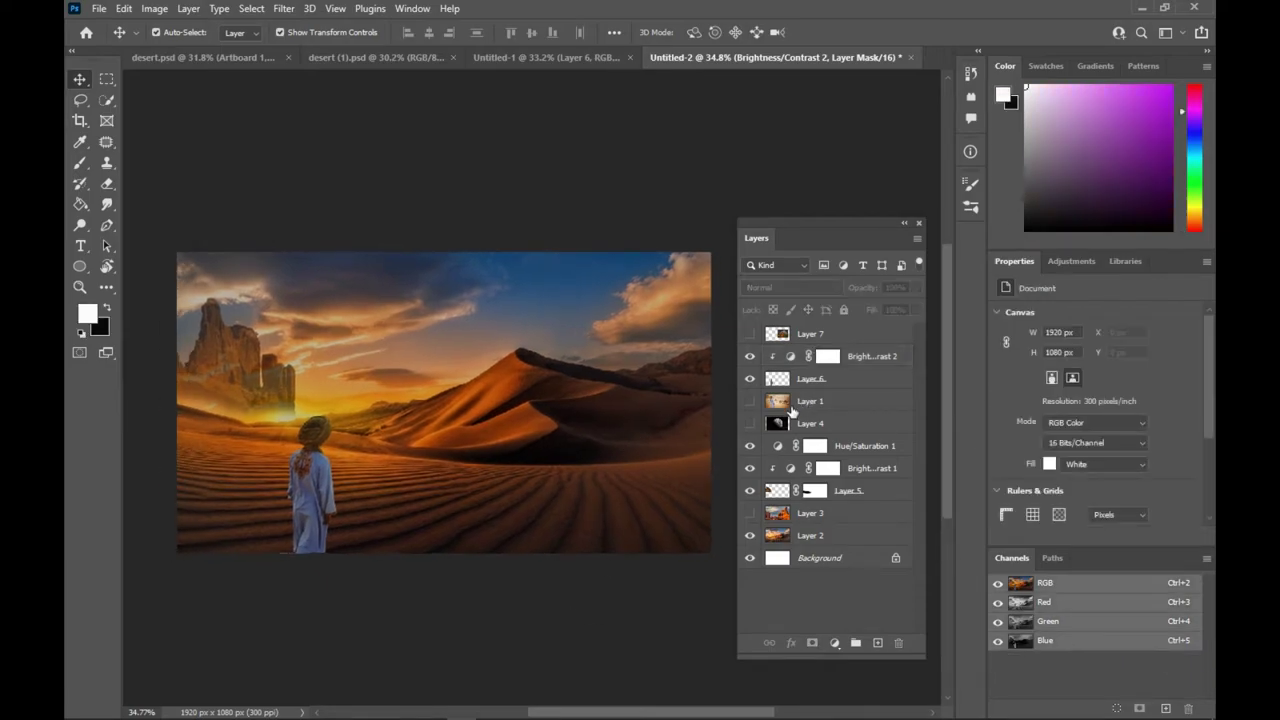
{"action": "left_click", "coordinate": [810, 338]}
{"action": "left_click", "coordinate": [750, 334]}
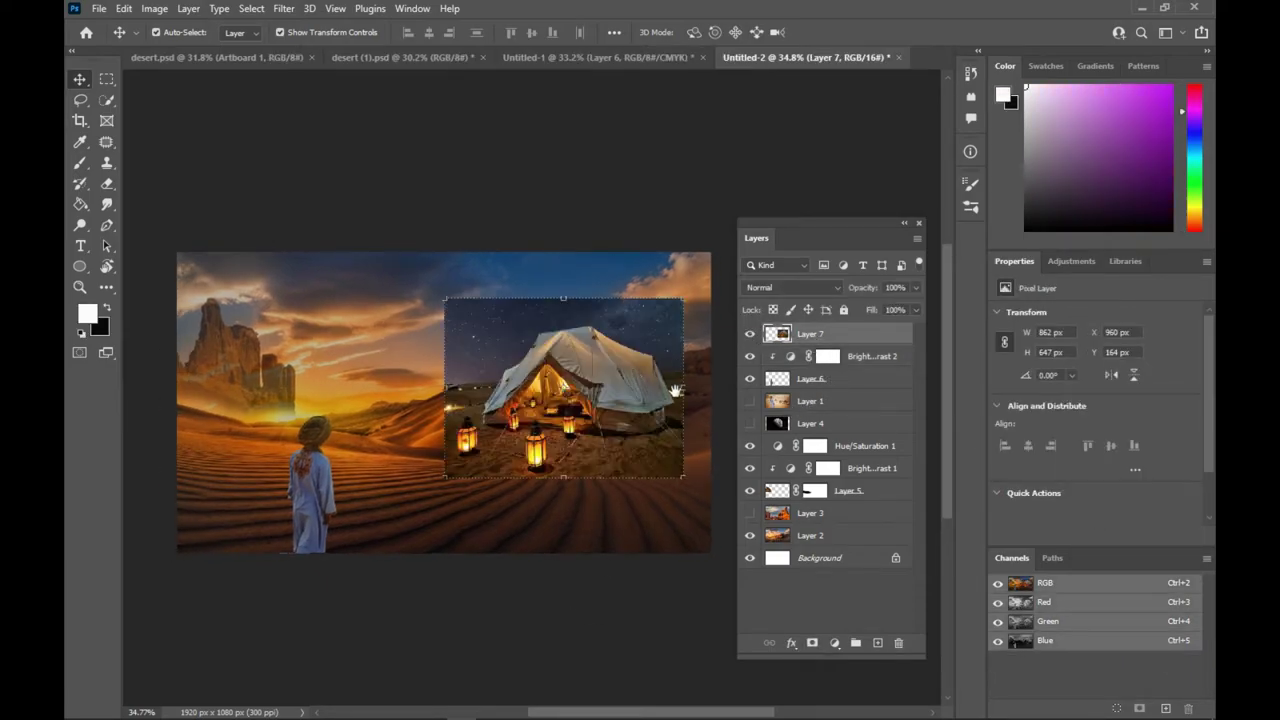
{"action": "left_click_drag", "start_coordinate": [473, 402], "coordinate": [503, 493]}
{"action": "scroll", "coordinate": [459, 444], "scroll_direction": "up", "scroll_amount": 2}
{"action": "scroll", "coordinate": [493, 462], "scroll_direction": "up", "scroll_amount": 2}
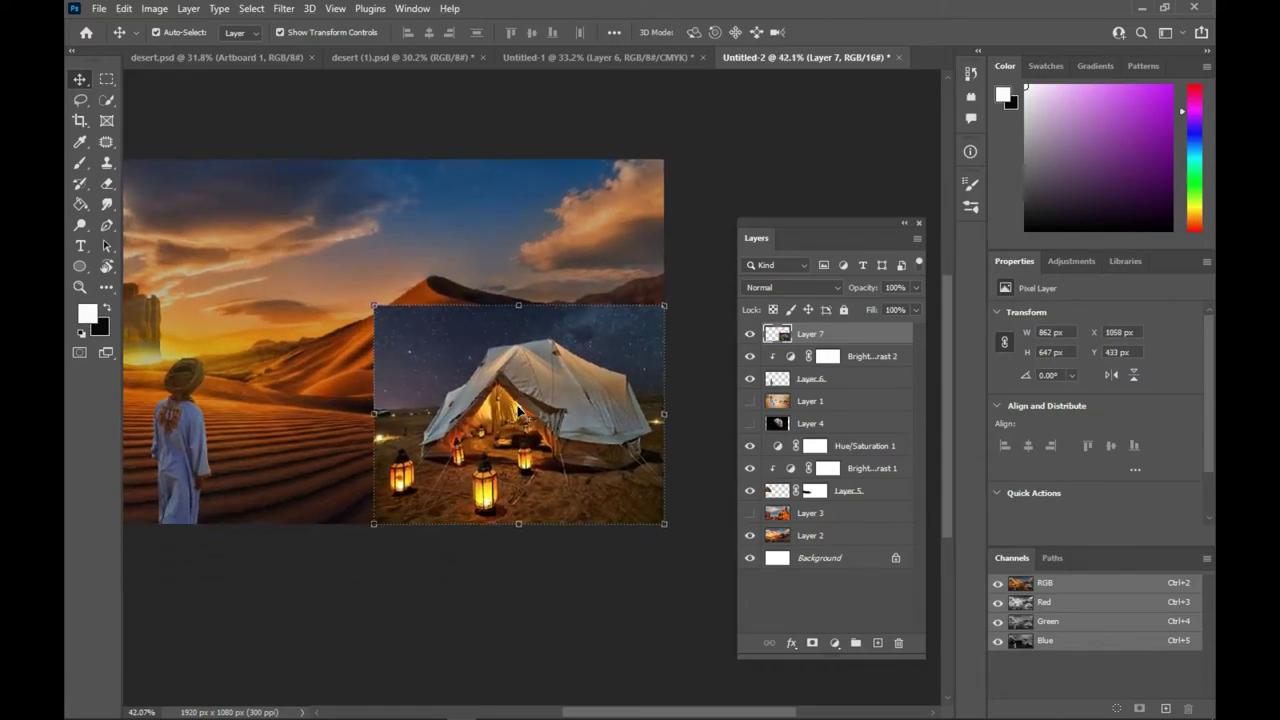
{"action": "scroll", "coordinate": [460, 400], "scroll_direction": "up", "scroll_amount": 3}
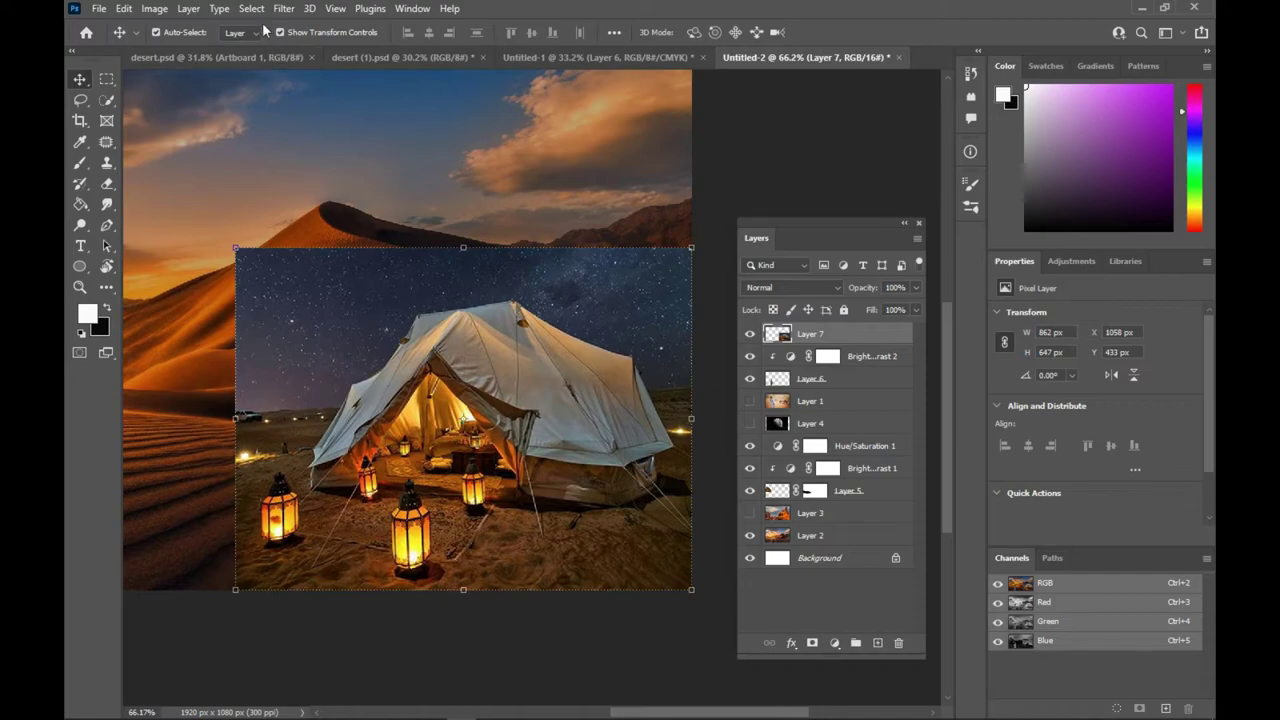
Select the tent with Select Subject, then add the lower sand using a 35 px Quick Selection brush.
{"action": "left_click", "coordinate": [251, 8]}
{"action": "left_click", "coordinate": [291, 195]}
{"action": "scroll", "coordinate": [351, 484], "scroll_direction": "up", "scroll_amount": 3}
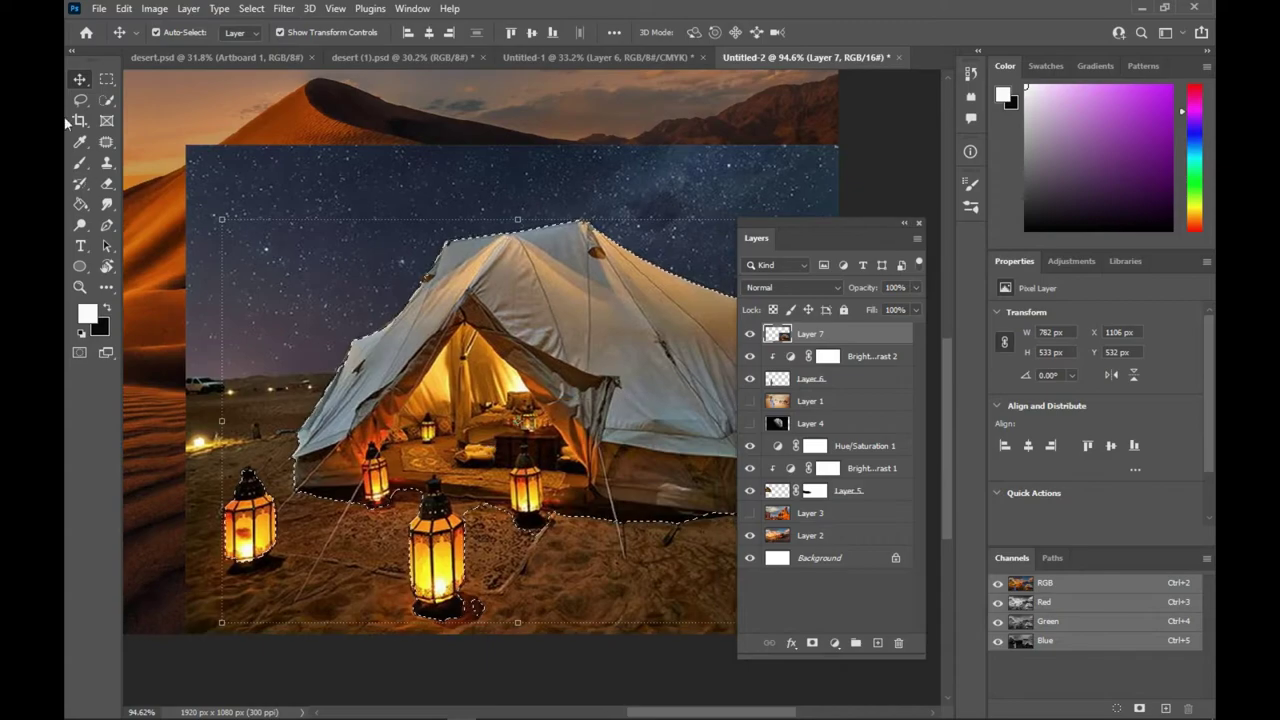
{"action": "left_click", "coordinate": [106, 100]}
{"action": "left_click_drag", "start_coordinate": [286, 419], "coordinate": [334, 407]}
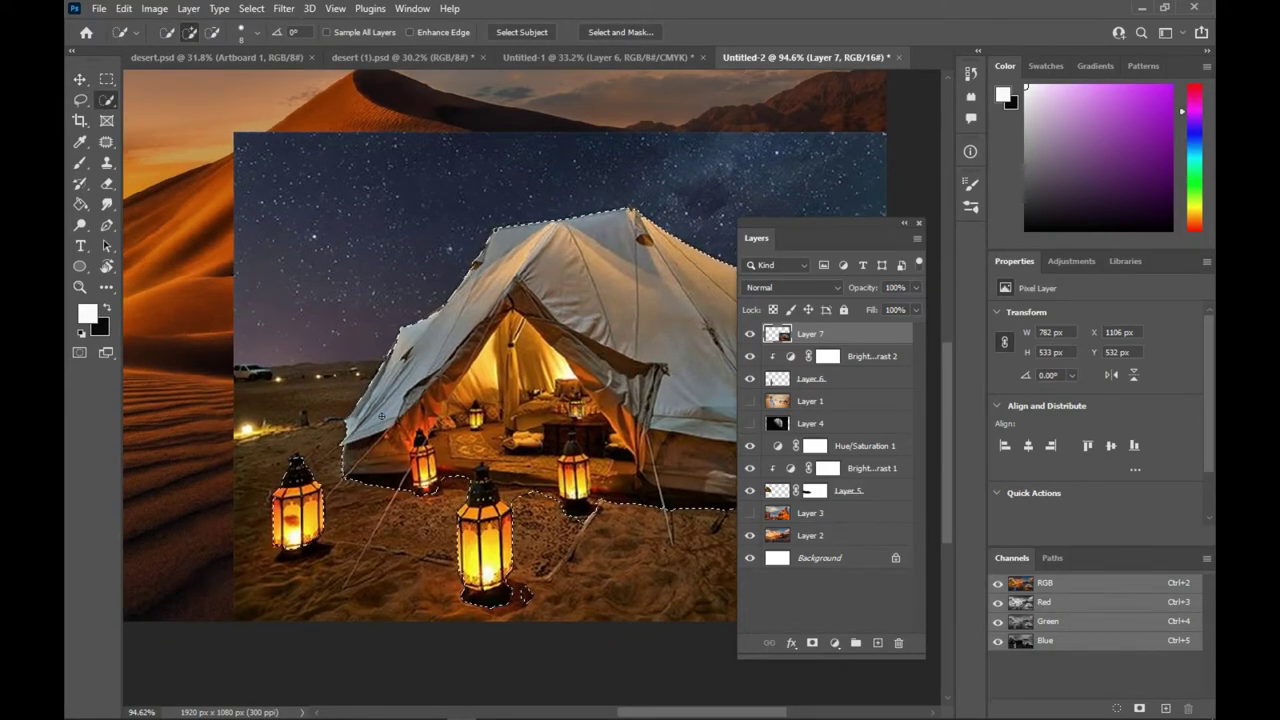
{"action": "key", "text": "]"}
{"action": "key", "text": "]"}
{"action": "key", "text": "]"}
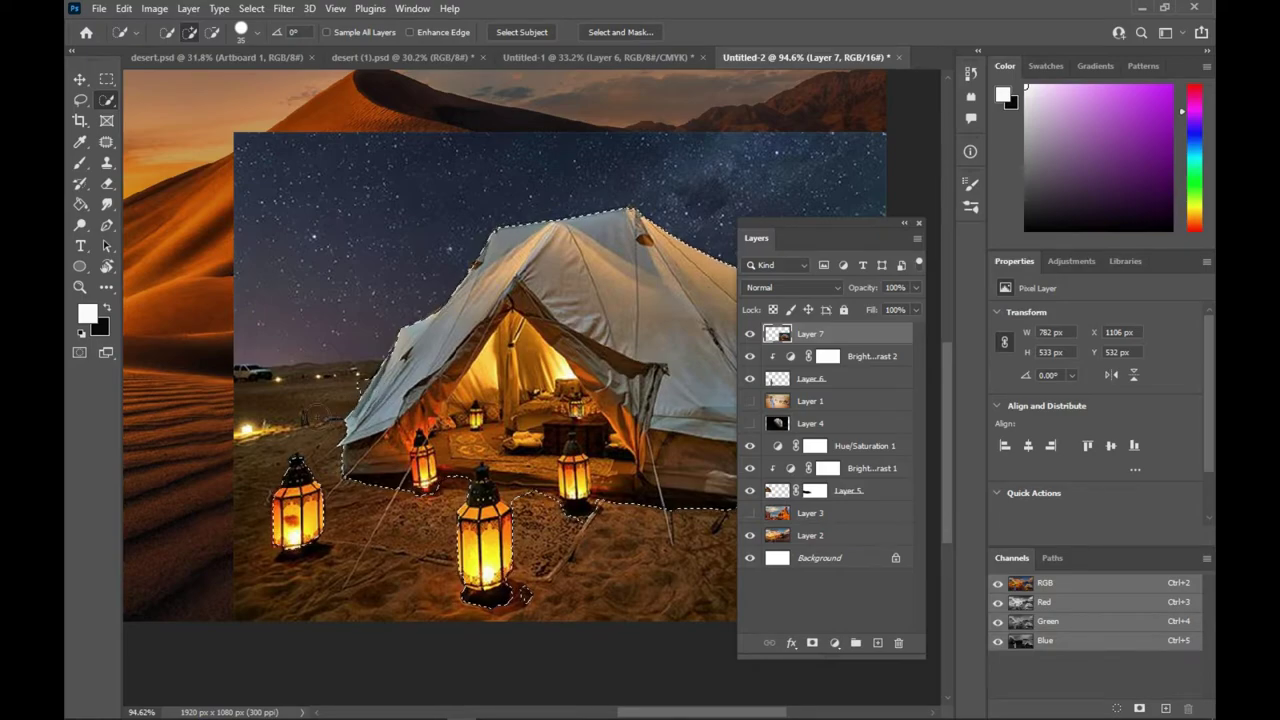
{"action": "left_click_drag", "start_coordinate": [317, 415], "coordinate": [481, 582]}
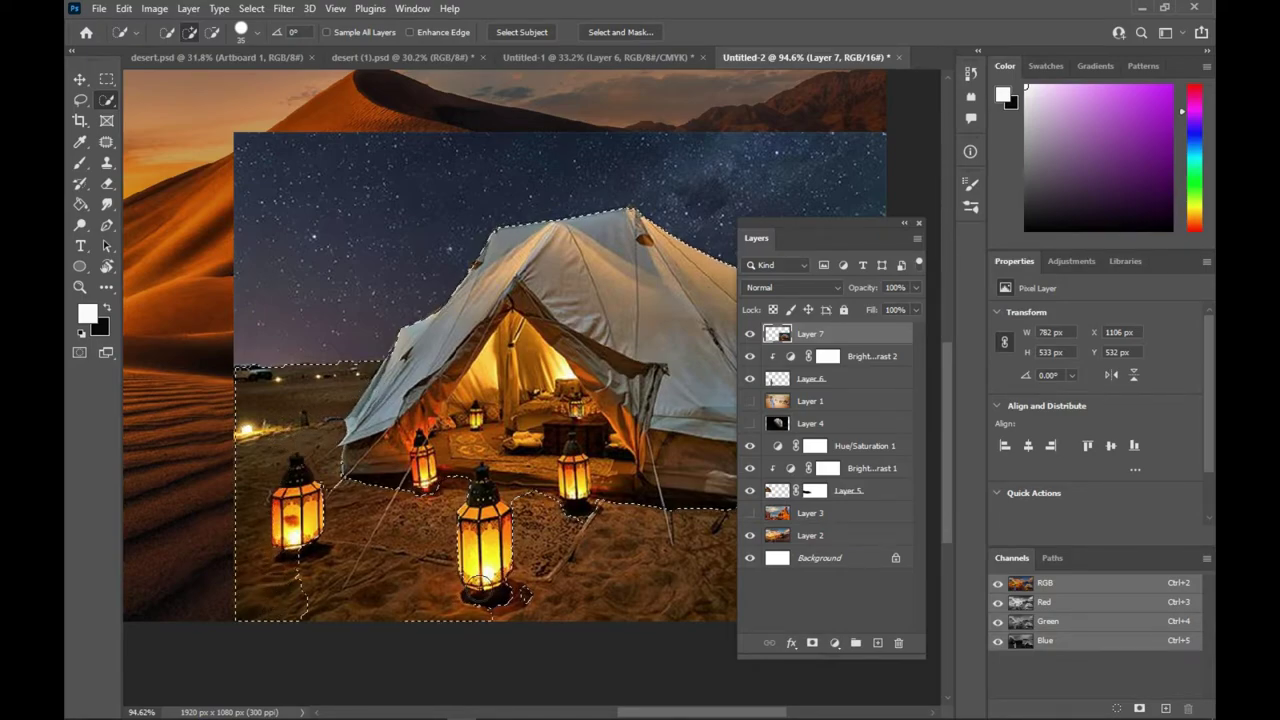
{"action": "scroll", "coordinate": [505, 575], "scroll_direction": "right", "scroll_amount": 3}
{"action": "scroll", "coordinate": [520, 568], "scroll_direction": "right", "scroll_amount": 2}
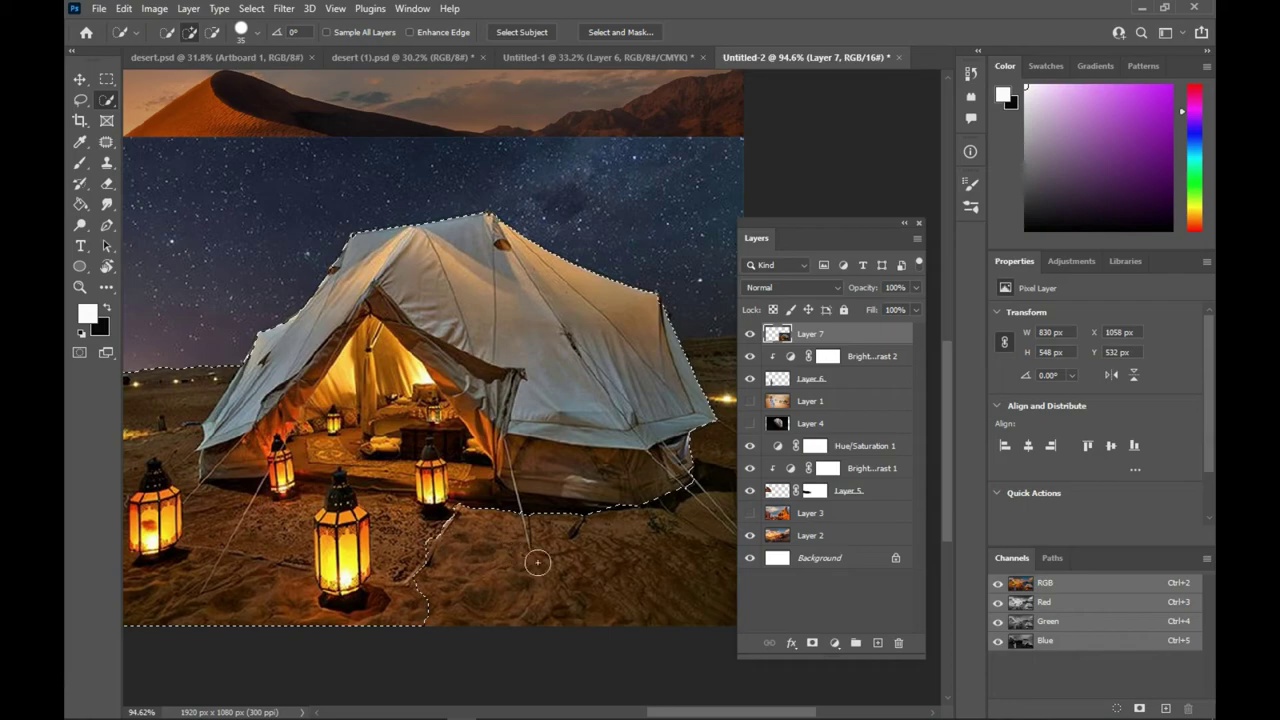
{"action": "left_click_drag", "start_coordinate": [537, 563], "coordinate": [705, 585]}
Add the sand right of the tent and remove the horizon area to its left.
{"action": "left_click_drag", "start_coordinate": [655, 383], "coordinate": [580, 473]}
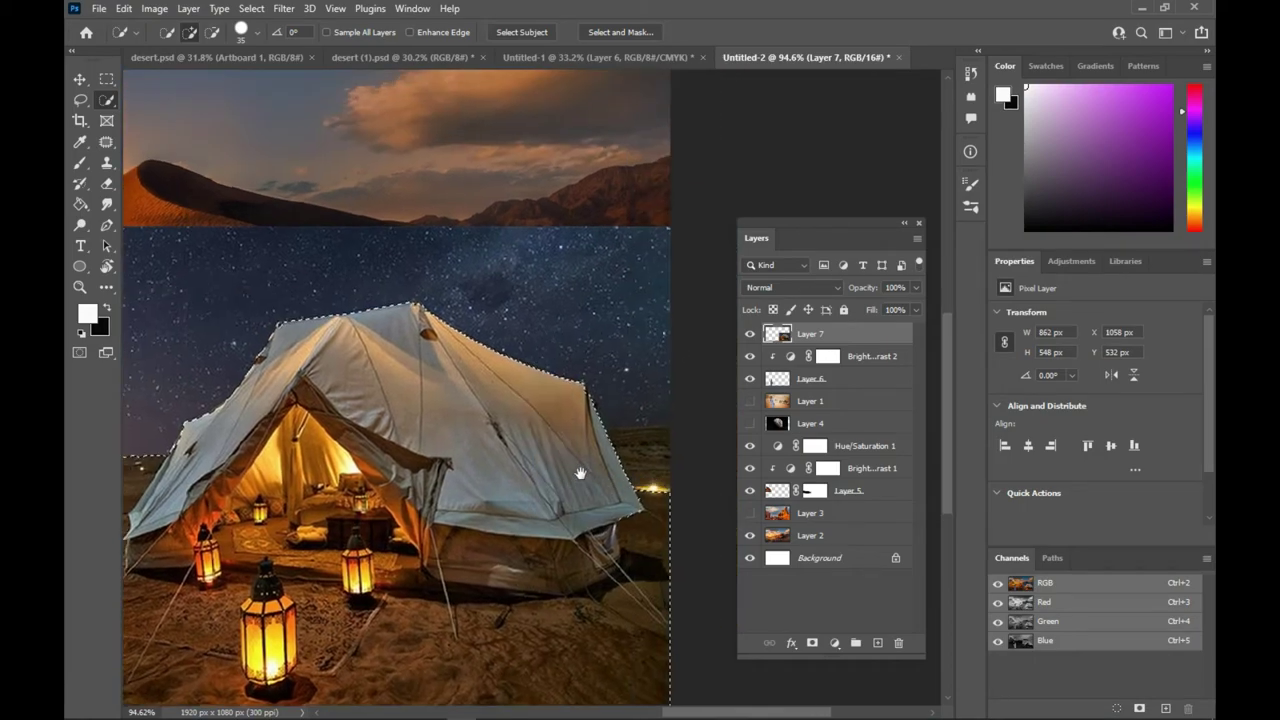
{"action": "left_click", "coordinate": [638, 465]}
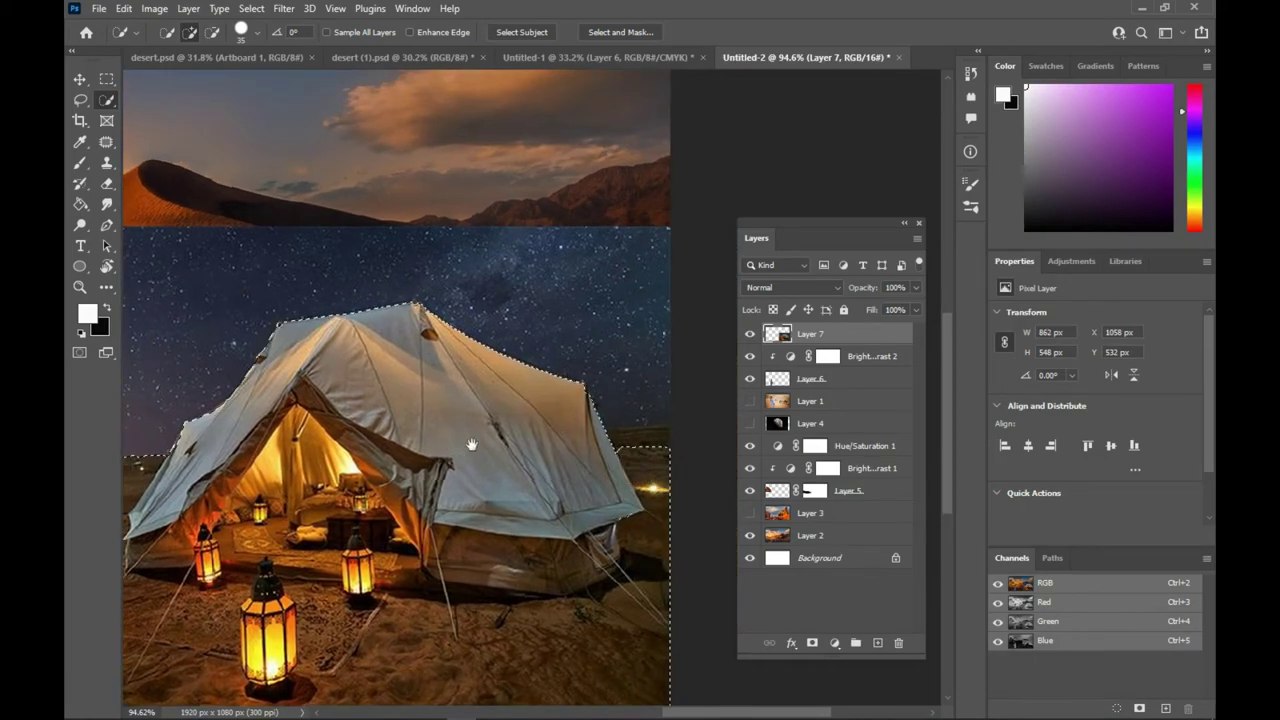
{"action": "scroll", "coordinate": [400, 450], "scroll_direction": "left", "scroll_amount": 3}
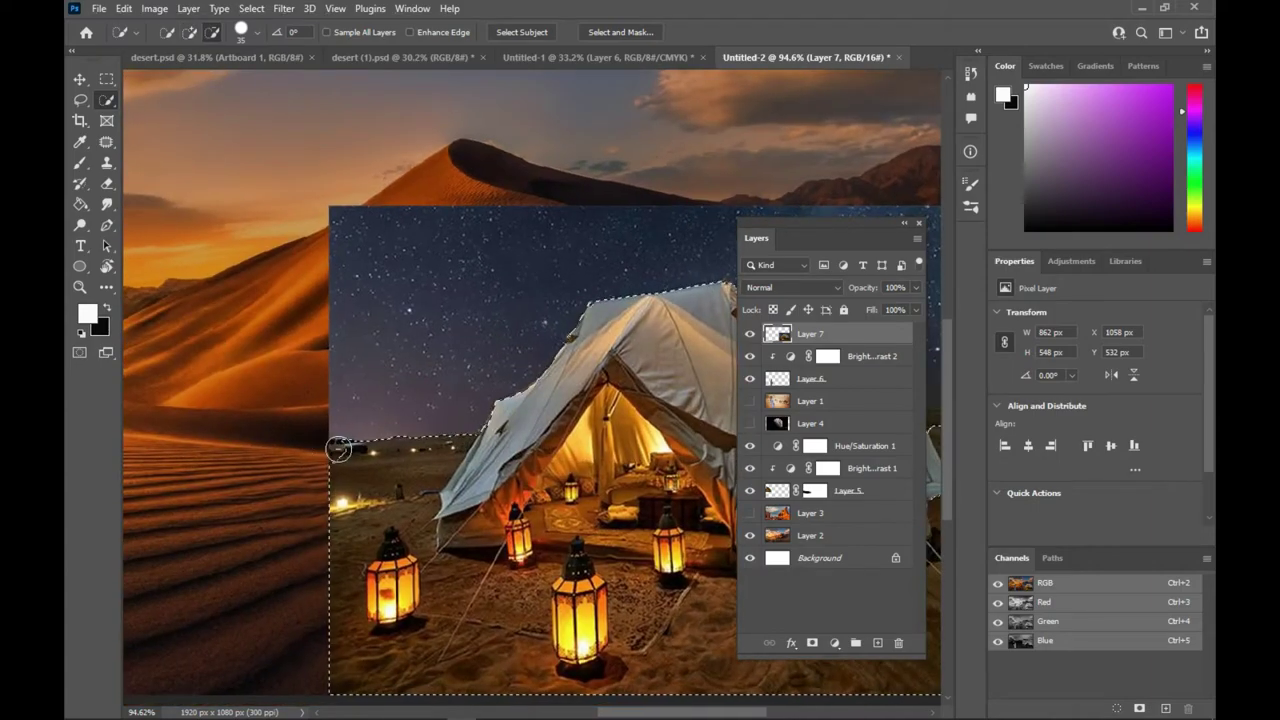
{"action": "left_click", "coordinate": [376, 440], "text": "alt"}
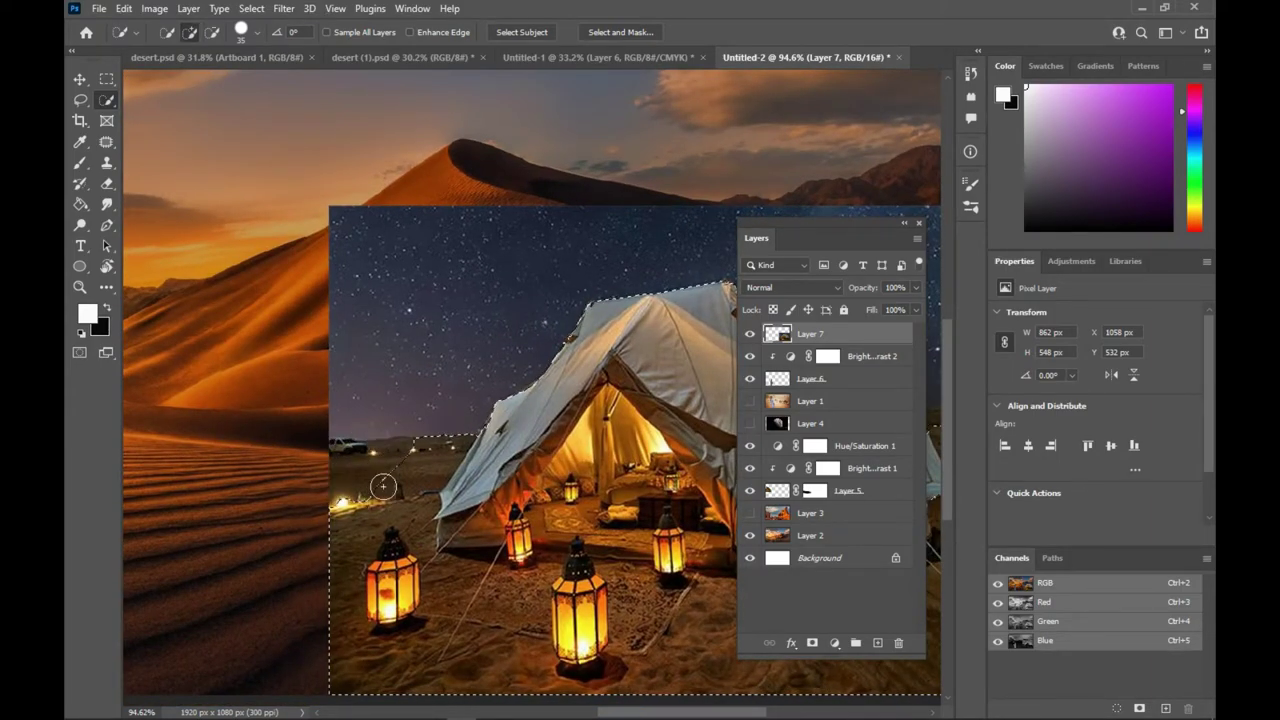
{"action": "scroll", "coordinate": [348, 468], "scroll_direction": "right", "scroll_amount": 3}
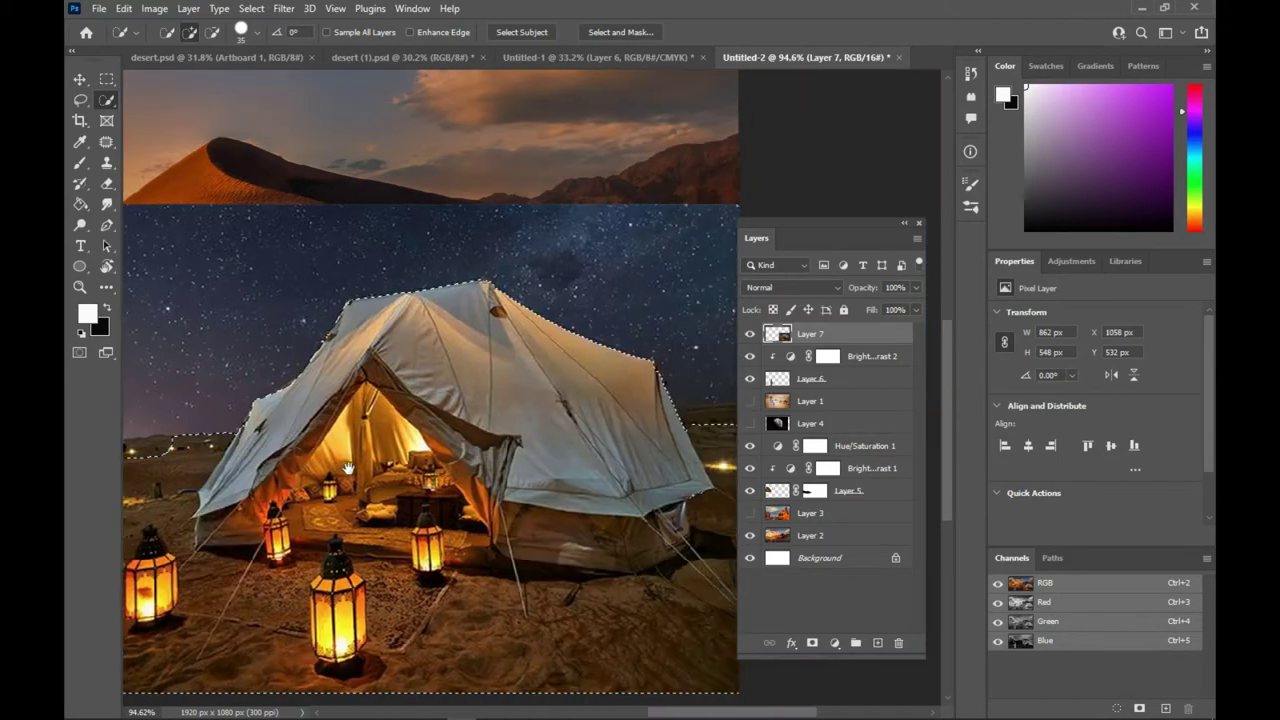
{"action": "left_click_drag", "start_coordinate": [348, 468], "coordinate": [276, 473]}
{"action": "scroll", "coordinate": [277, 477], "scroll_direction": "down", "scroll_amount": 2}
{"action": "scroll", "coordinate": [330, 480], "scroll_direction": "down", "scroll_amount": 1}
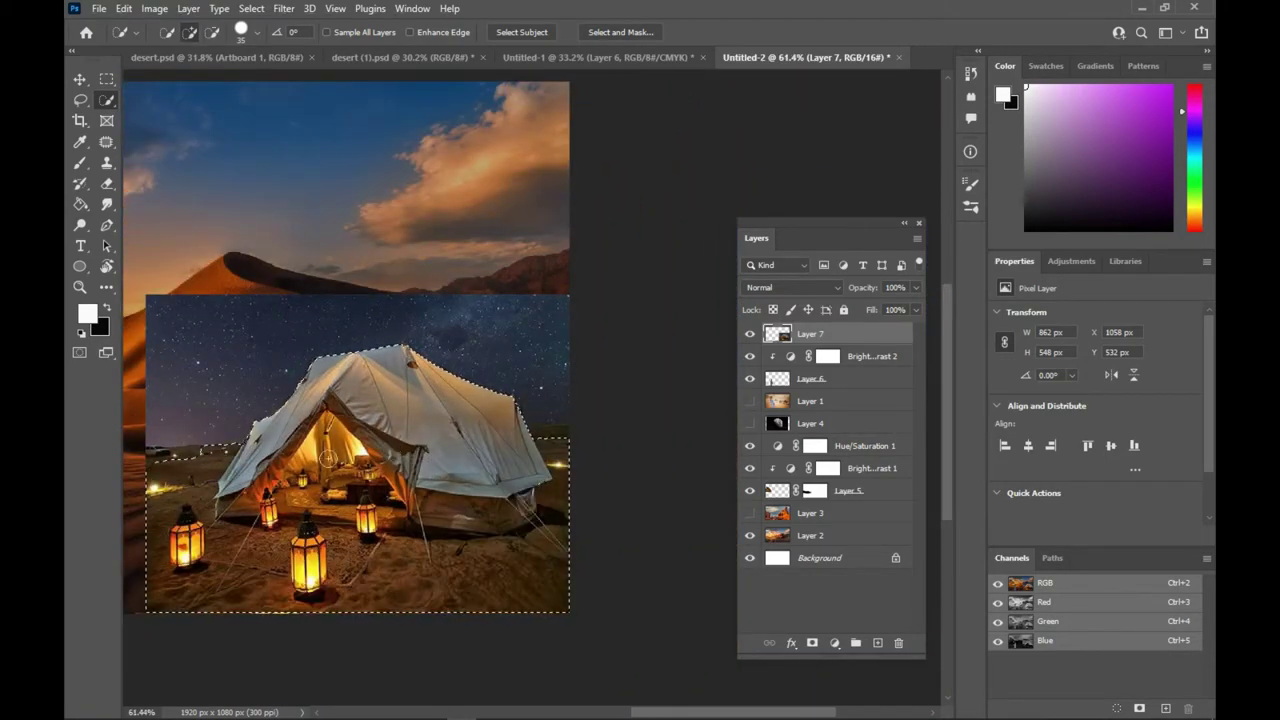
{"action": "scroll", "coordinate": [400, 485], "scroll_direction": "down", "scroll_amount": 1}
Copy the tent selection to Layer 8, hide Layer 7, and enlarge the tent to 888 × 565 px.
{"action": "key", "text": "ctrl+j"}
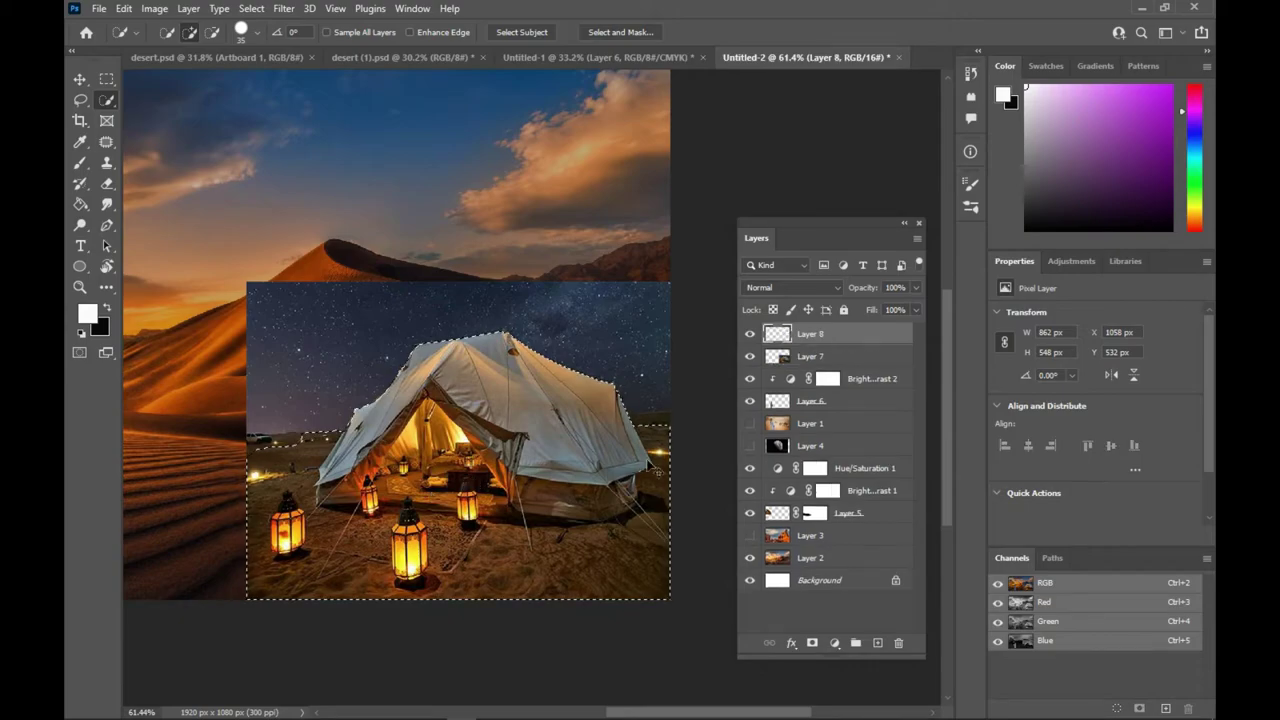
{"action": "left_click", "coordinate": [750, 356]}
{"action": "scroll", "coordinate": [480, 458], "scroll_direction": "down", "scroll_amount": 3}
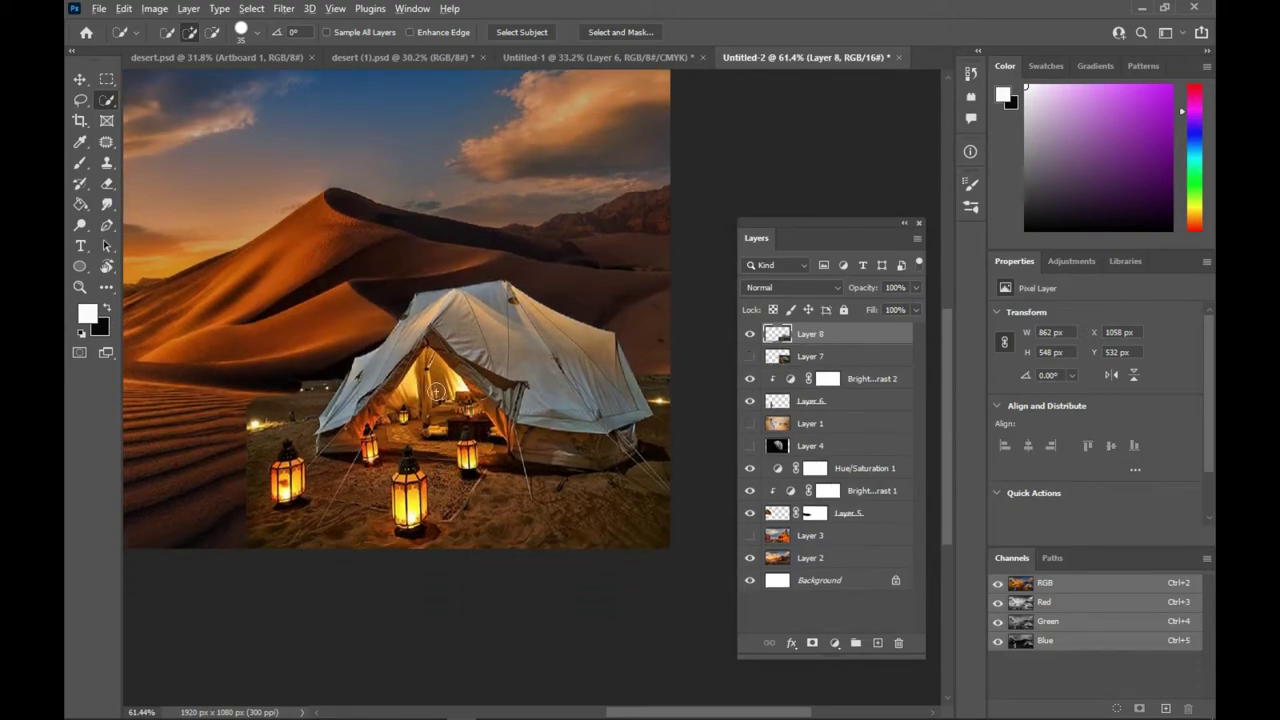
{"action": "scroll", "coordinate": [437, 391], "scroll_direction": "down", "scroll_amount": 2}
{"action": "key", "text": "v"}
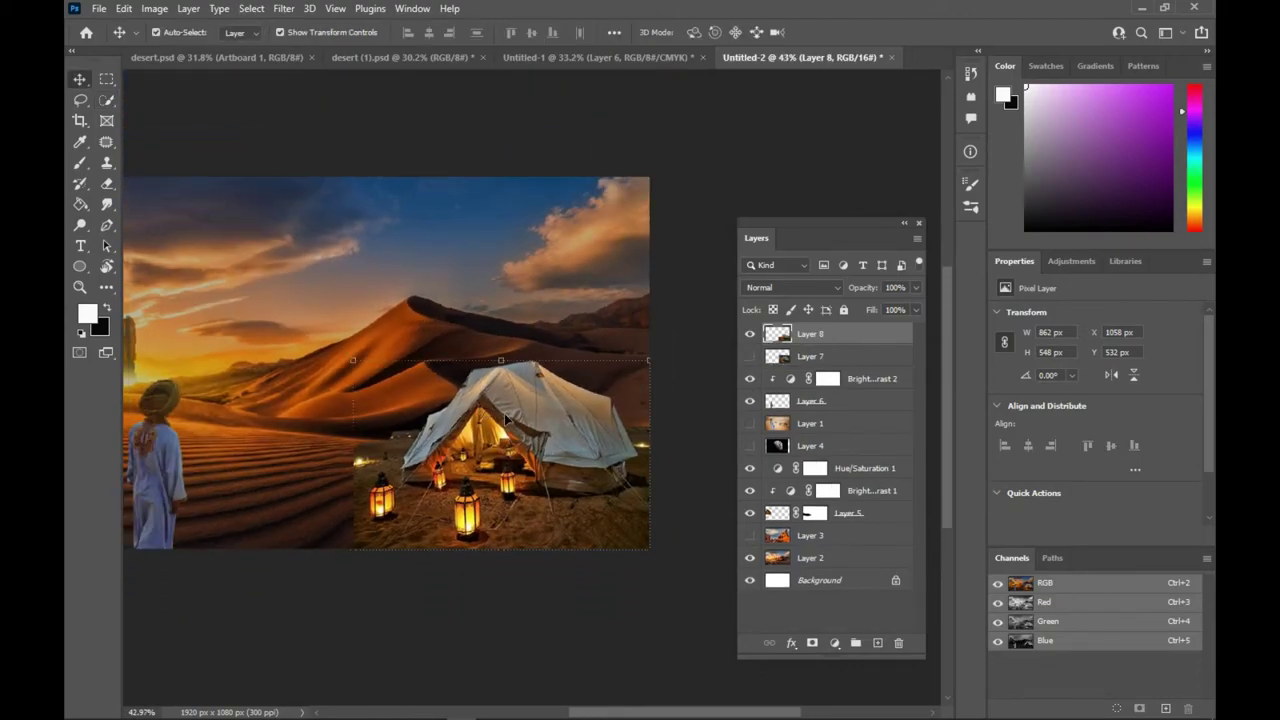
{"action": "left_click_drag", "start_coordinate": [350, 362], "coordinate": [343, 355]}
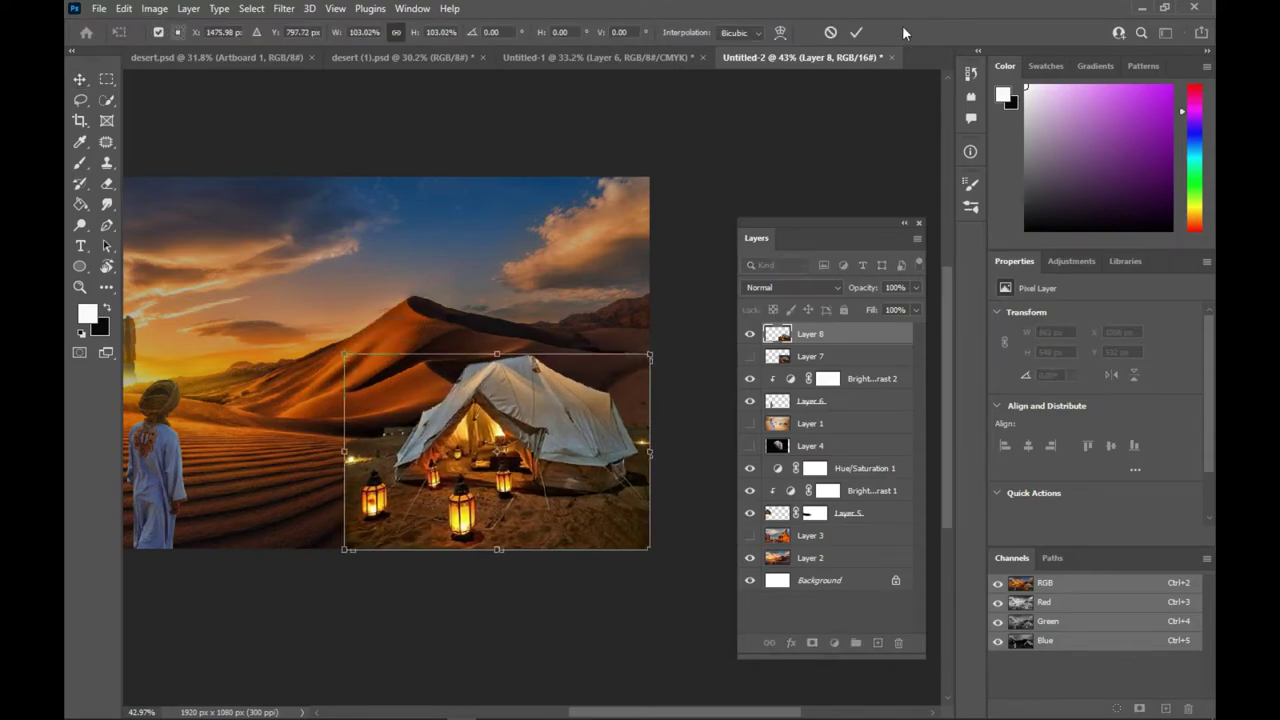
{"action": "left_click", "coordinate": [859, 33]}
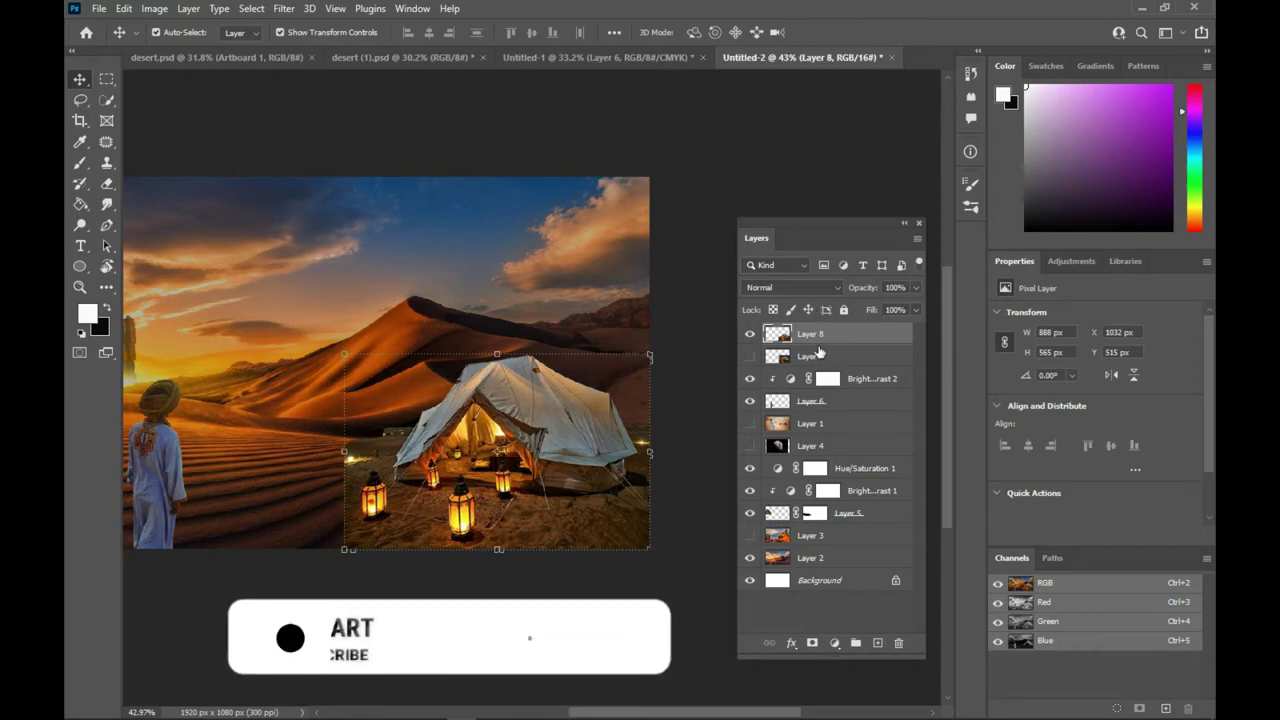
Add a mask to Layer 8 and paint black over the seam where tent meets dune.
{"action": "left_click", "coordinate": [812, 642]}
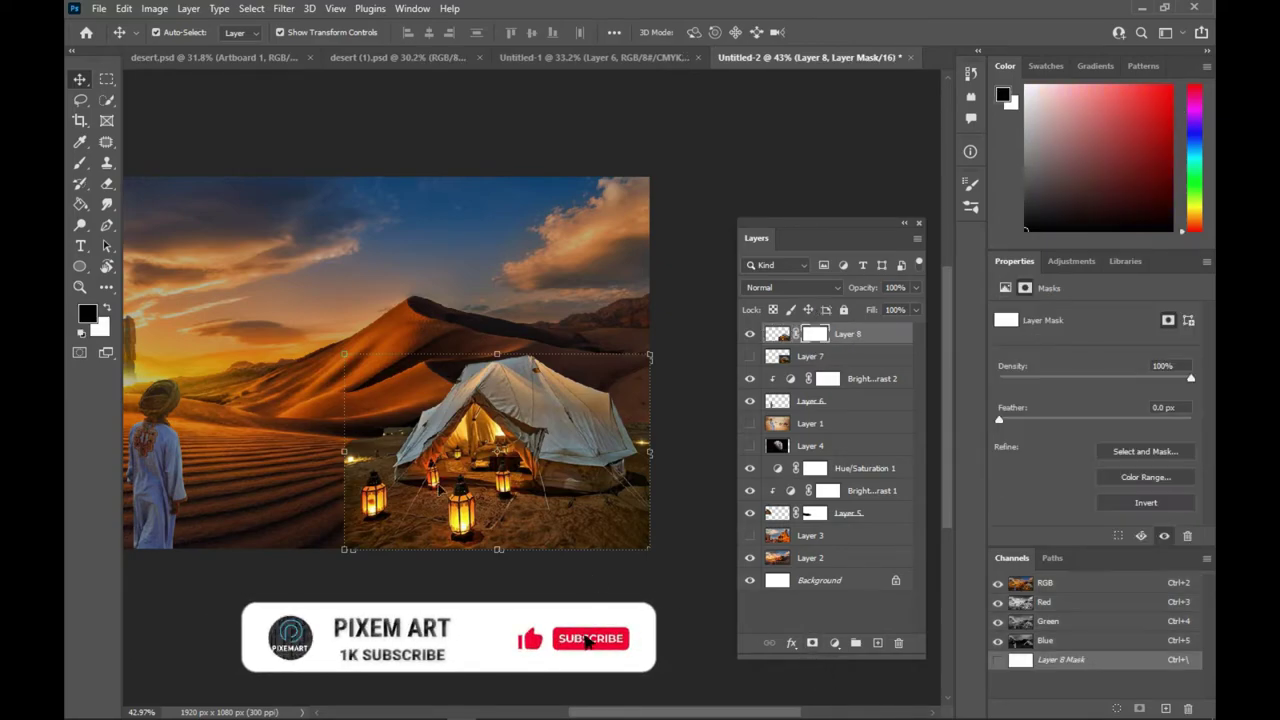
{"action": "scroll", "coordinate": [420, 480], "scroll_direction": "up", "scroll_amount": 1}
{"action": "scroll", "coordinate": [388, 470], "scroll_direction": "up", "scroll_amount": 1}
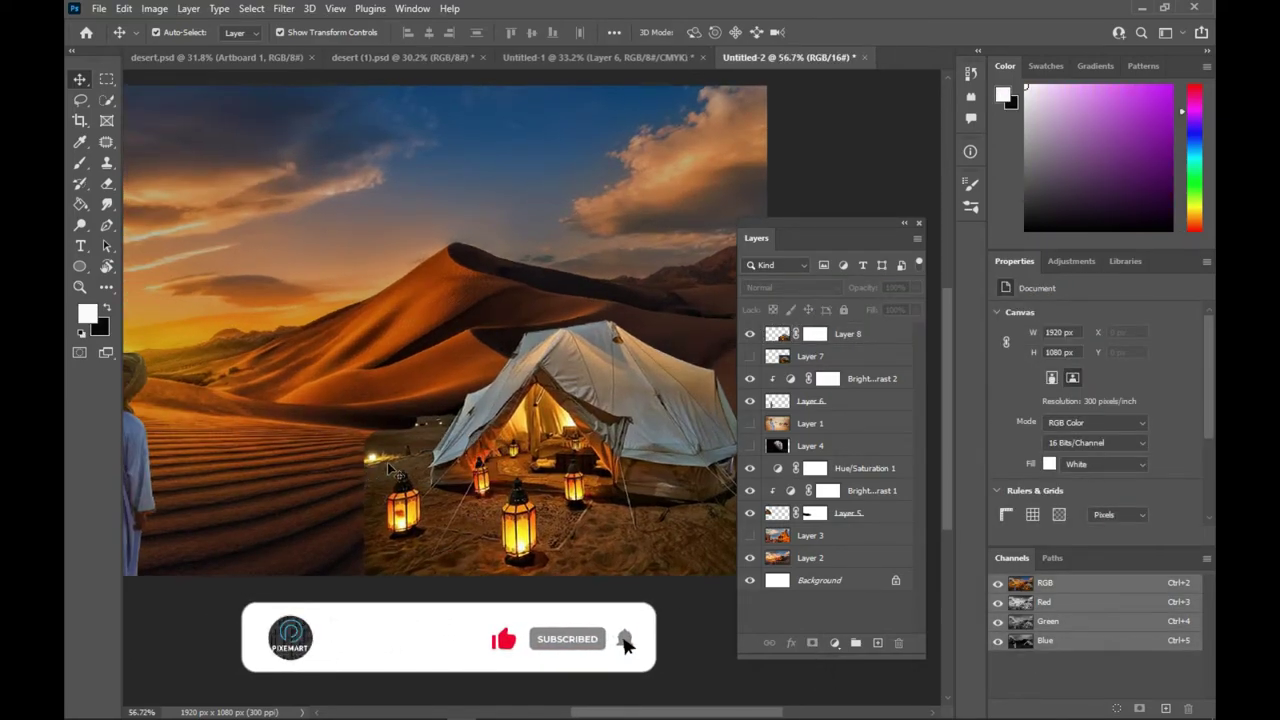
{"action": "key", "text": "b"}
{"action": "left_click", "coordinate": [814, 334]}
{"action": "key", "text": "x"}
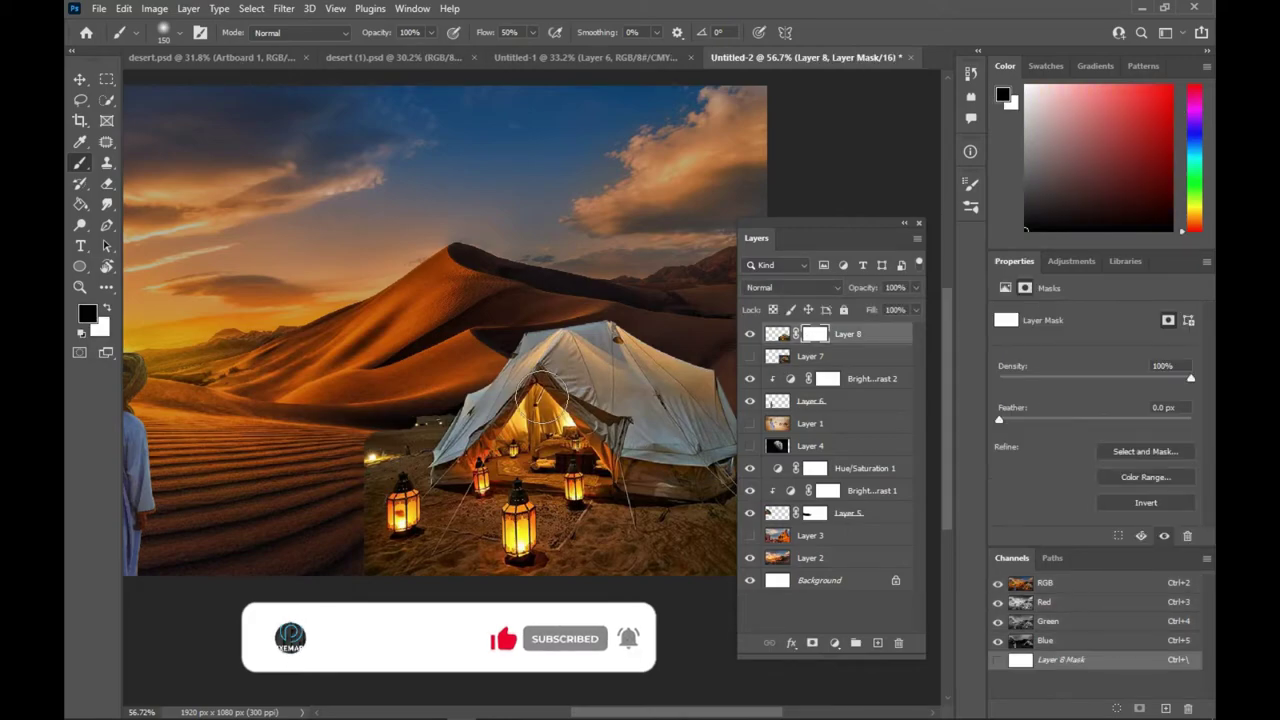
{"action": "mouse_move", "coordinate": [417, 423]}
{"action": "left_mouse_down"}
{"action": "mouse_move", "coordinate": [414, 400]}
{"action": "mouse_move", "coordinate": [357, 466]}
{"action": "mouse_move", "coordinate": [346, 557]}
{"action": "mouse_move", "coordinate": [390, 576]}
{"action": "mouse_move", "coordinate": [431, 557]}
{"action": "mouse_move", "coordinate": [503, 598]}
{"action": "mouse_move", "coordinate": [480, 603]}
{"action": "mouse_move", "coordinate": [614, 557]}
{"action": "mouse_move", "coordinate": [493, 587]}
{"action": "mouse_move", "coordinate": [660, 566]}
{"action": "mouse_move", "coordinate": [466, 586]}
{"action": "mouse_move", "coordinate": [497, 551]}
{"action": "mouse_move", "coordinate": [474, 574]}
{"action": "mouse_move", "coordinate": [528, 587]}
{"action": "mouse_move", "coordinate": [531, 569]}
{"action": "mouse_move", "coordinate": [500, 551]}
{"action": "mouse_move", "coordinate": [426, 580]}
{"action": "mouse_move", "coordinate": [398, 553]}
{"action": "left_mouse_up"}
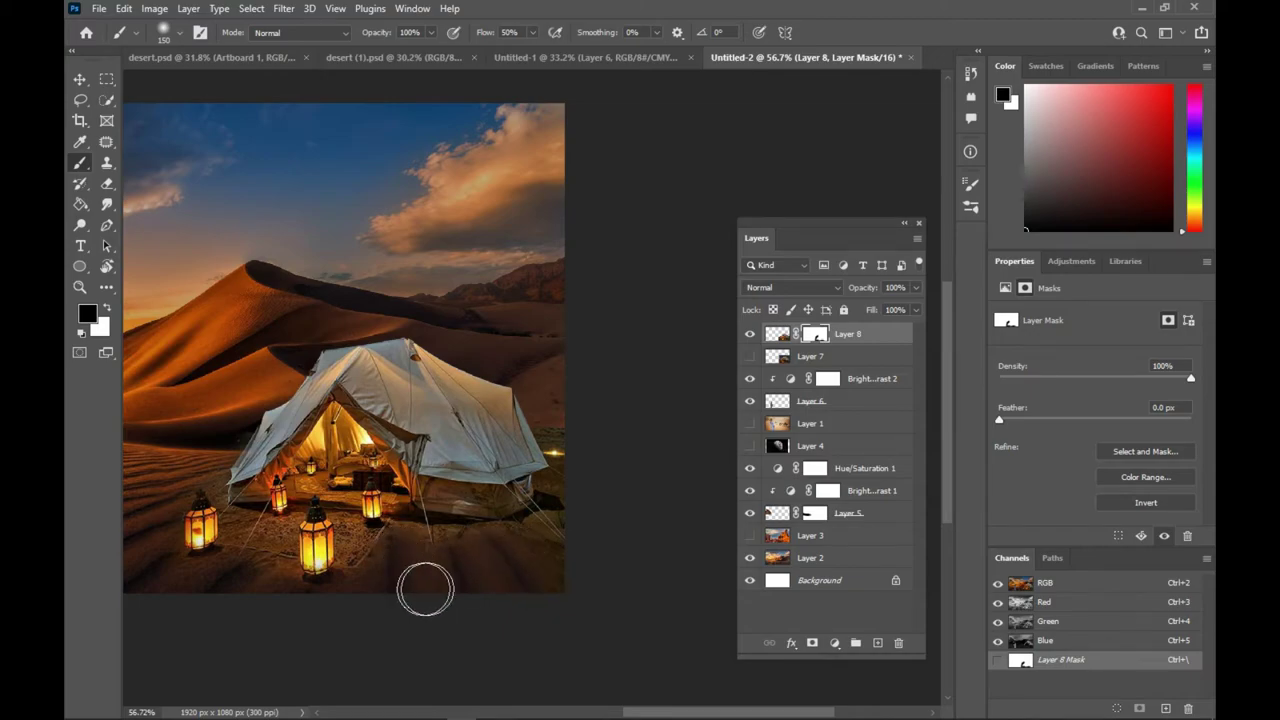
Refine the mask along the tent's edges with smaller 70 and 50 px brushes.
{"action": "left_click_drag", "start_coordinate": [474, 560], "coordinate": [466, 588]}
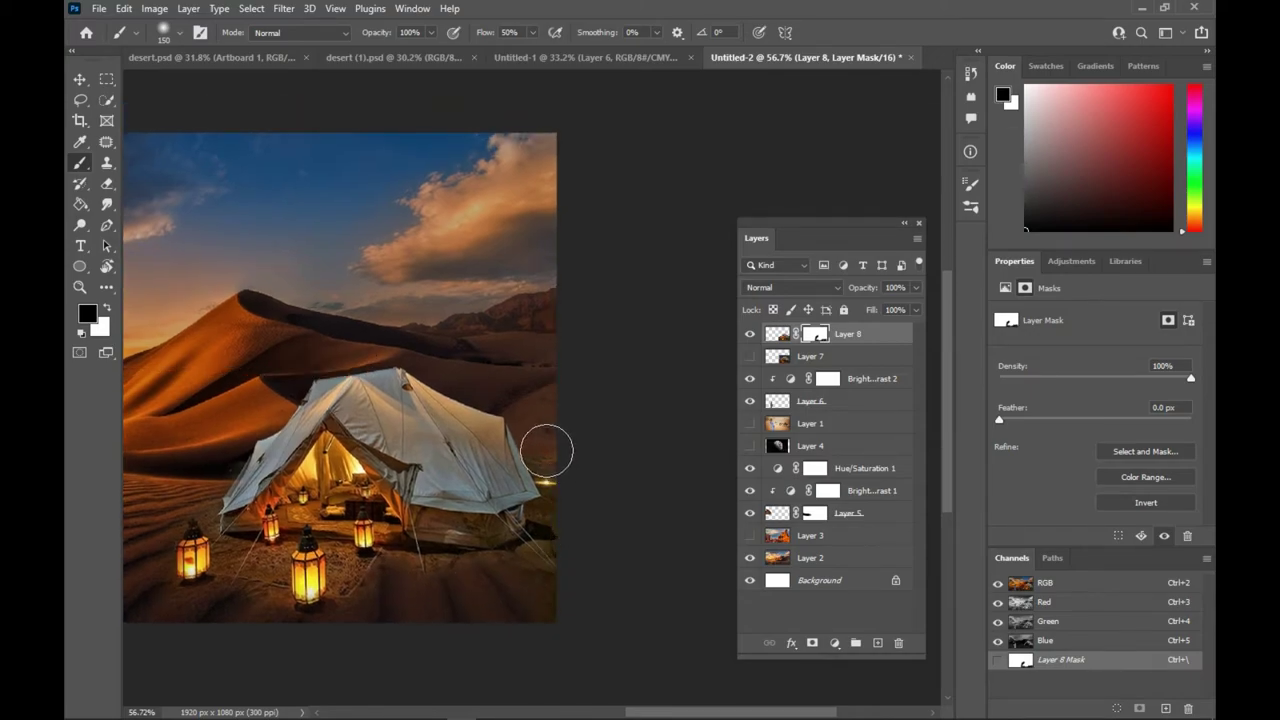
{"action": "scroll", "coordinate": [551, 453], "scroll_direction": "up", "scroll_amount": 3}
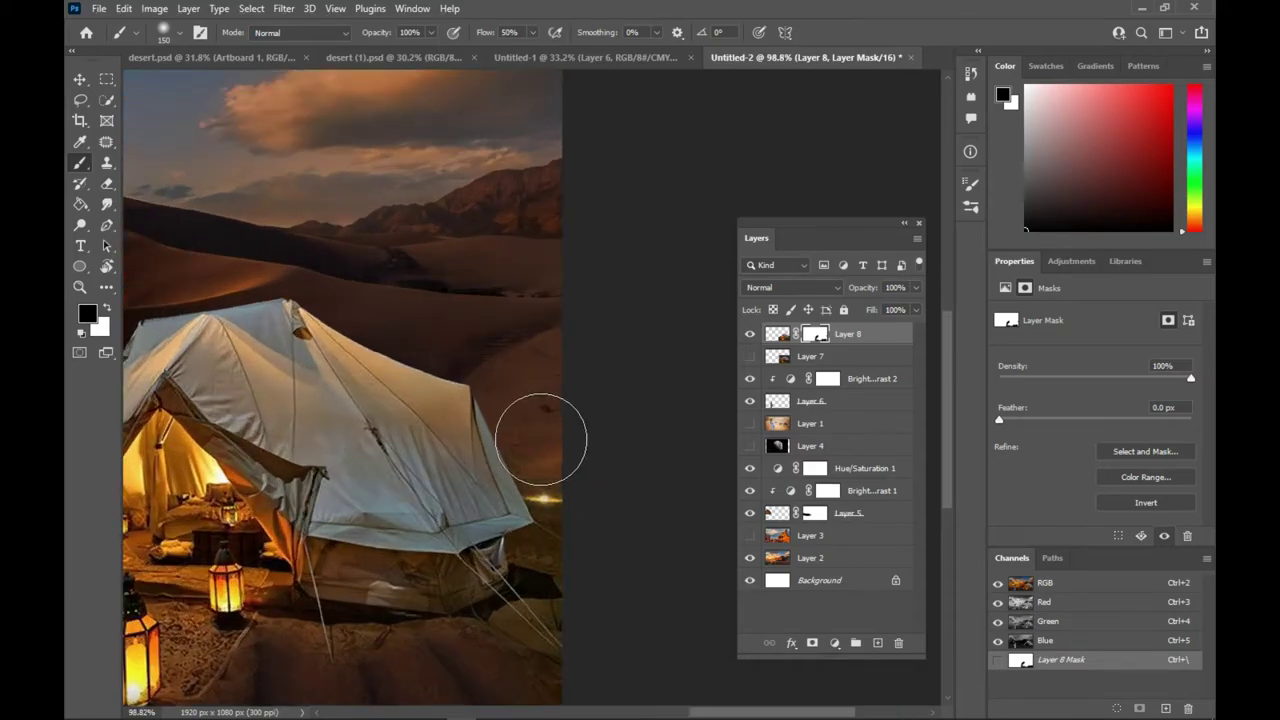
{"action": "key", "text": "bracketleft"}
{"action": "key", "text": "bracketleft"}
{"action": "key", "text": "bracketleft"}
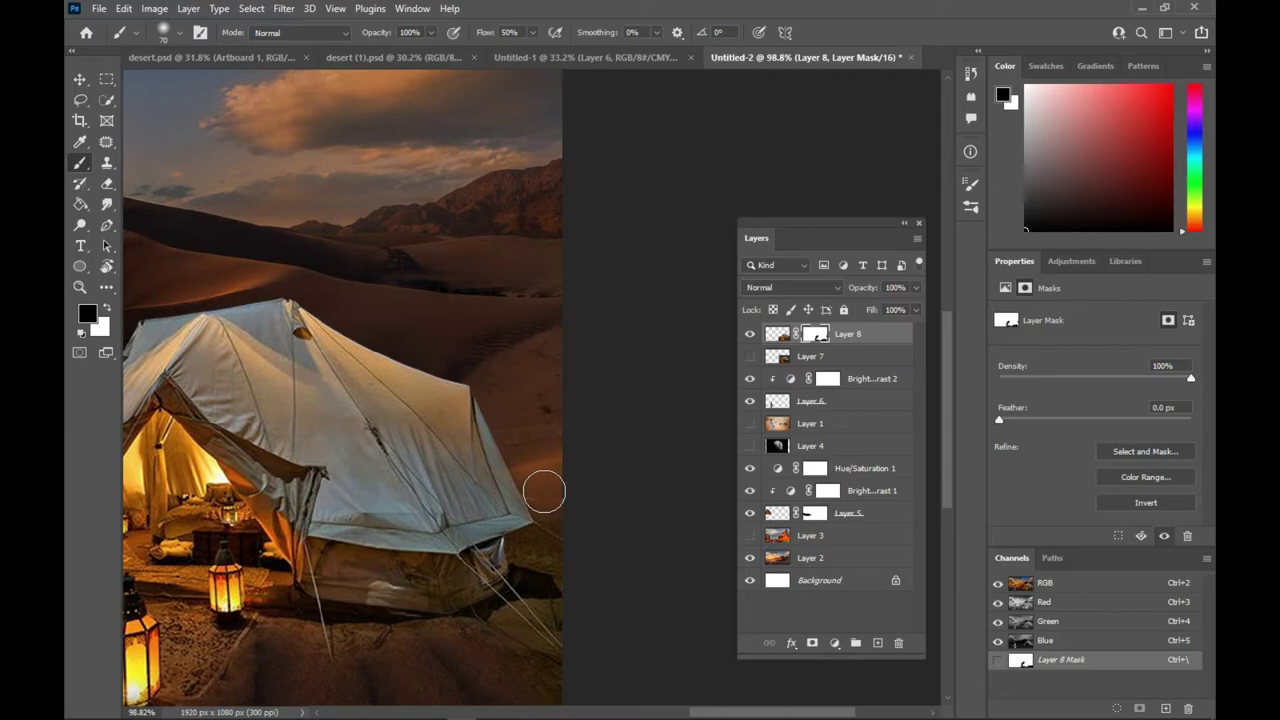
{"action": "scroll", "coordinate": [536, 539], "scroll_direction": "up", "scroll_amount": 2}
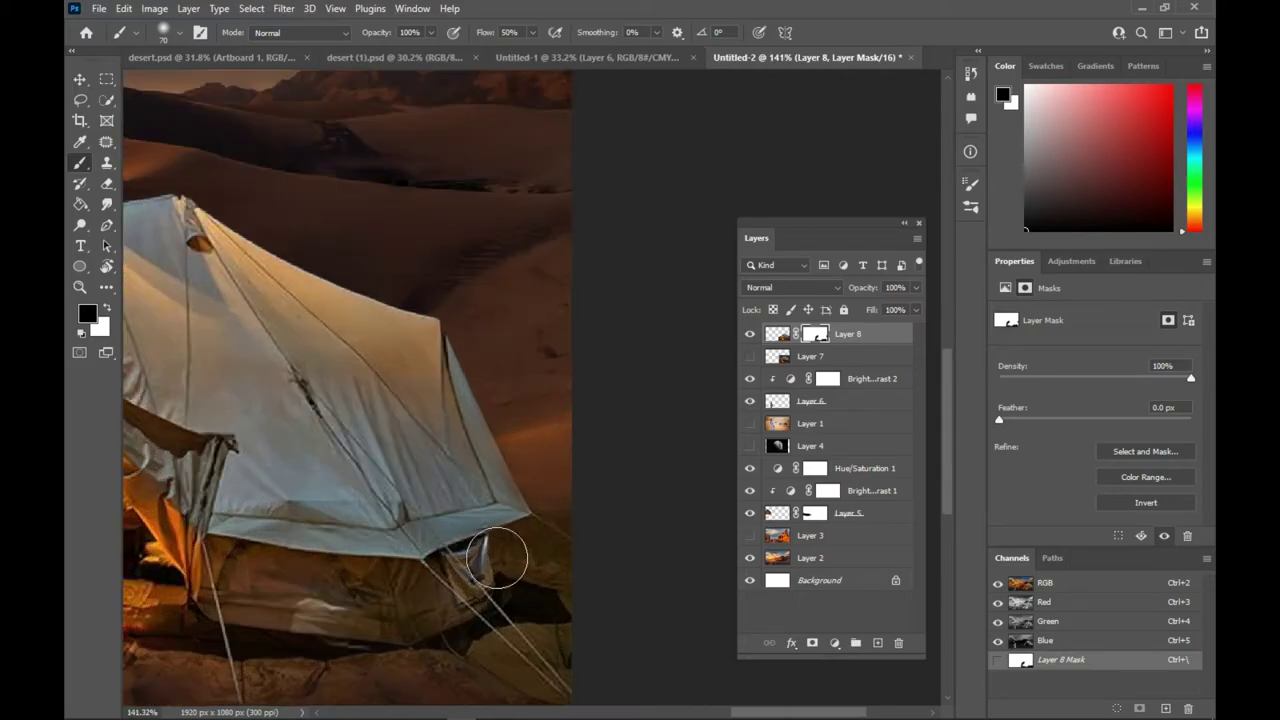
{"action": "scroll", "coordinate": [497, 557], "scroll_direction": "up", "scroll_amount": 2}
{"action": "key", "text": "bracketleft"}
{"action": "key", "text": "bracketleft"}
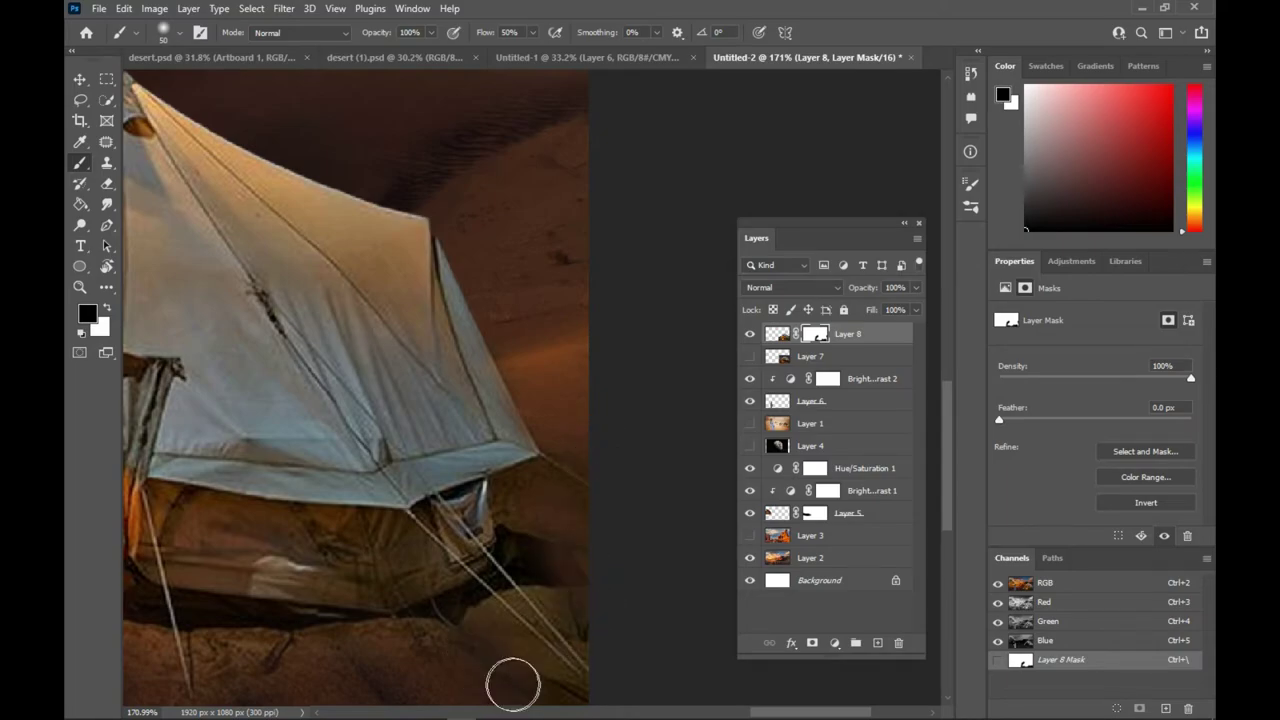
{"action": "scroll", "coordinate": [366, 532], "scroll_direction": "down", "scroll_amount": 2}
{"action": "scroll", "coordinate": [365, 530], "scroll_direction": "up", "scroll_amount": 2}
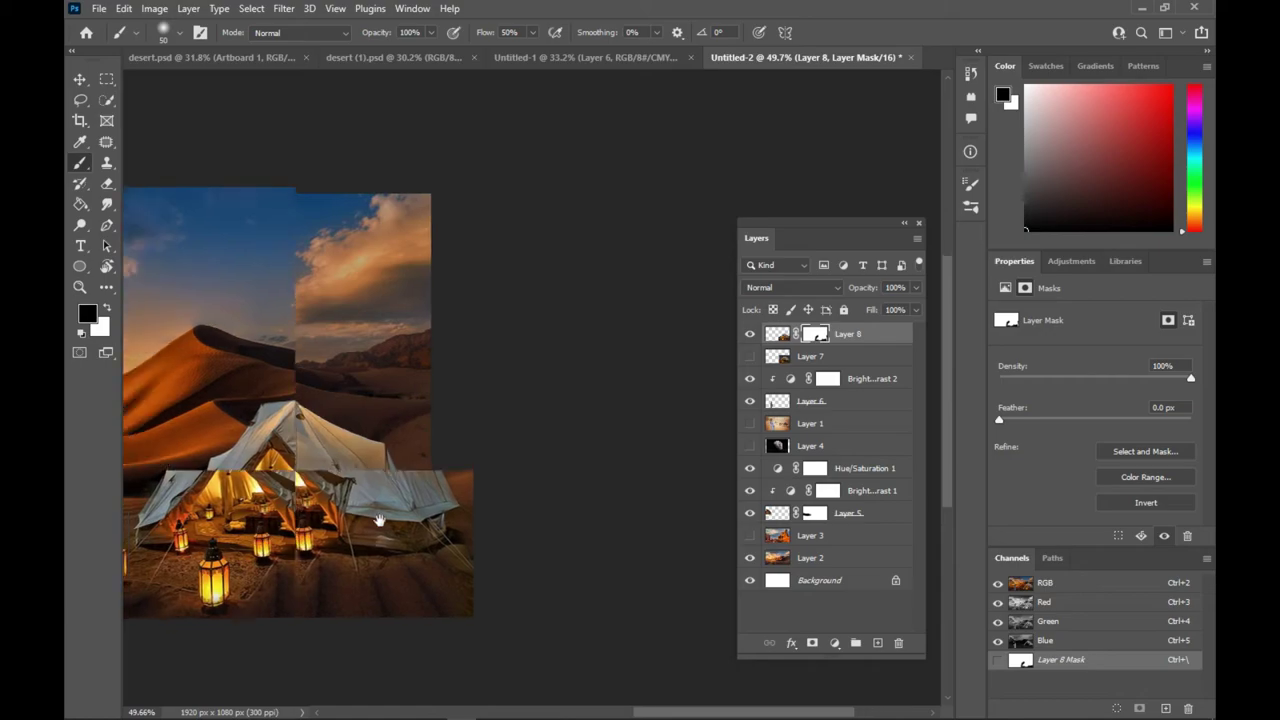
{"action": "scroll", "coordinate": [351, 600], "scroll_direction": "up", "scroll_amount": 2}
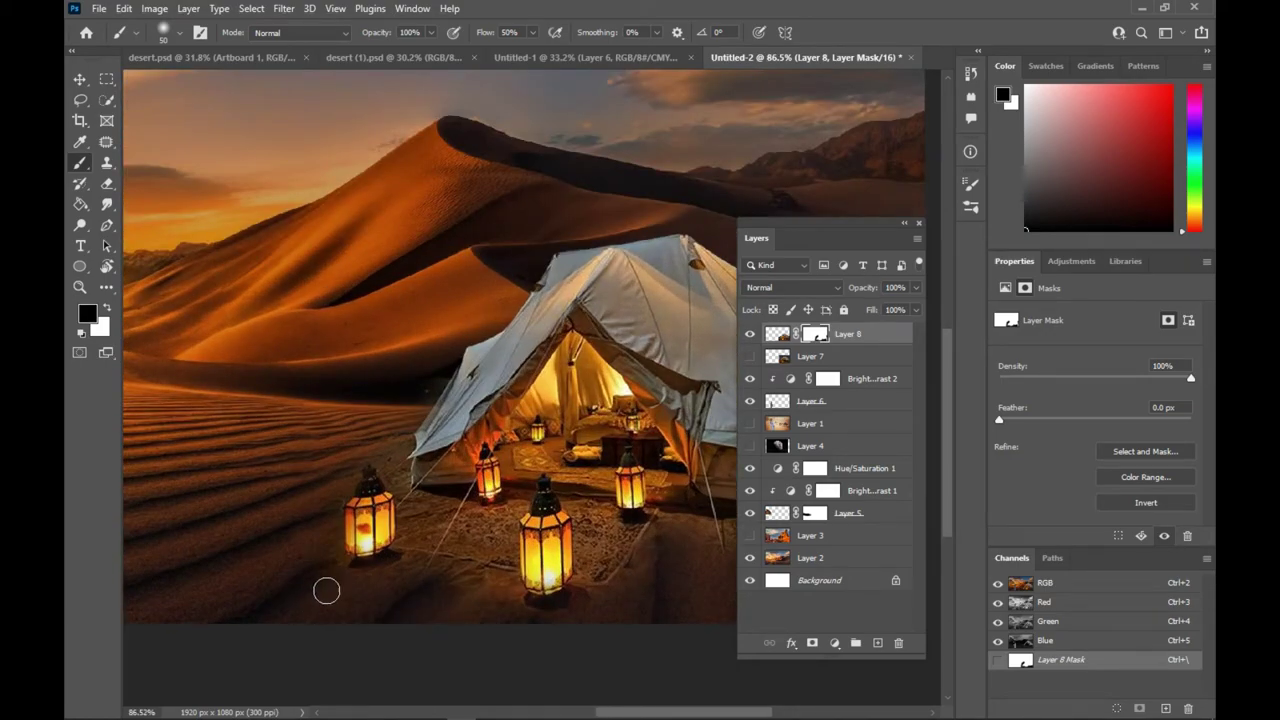
{"action": "scroll", "coordinate": [406, 553], "scroll_direction": "down", "scroll_amount": 3}
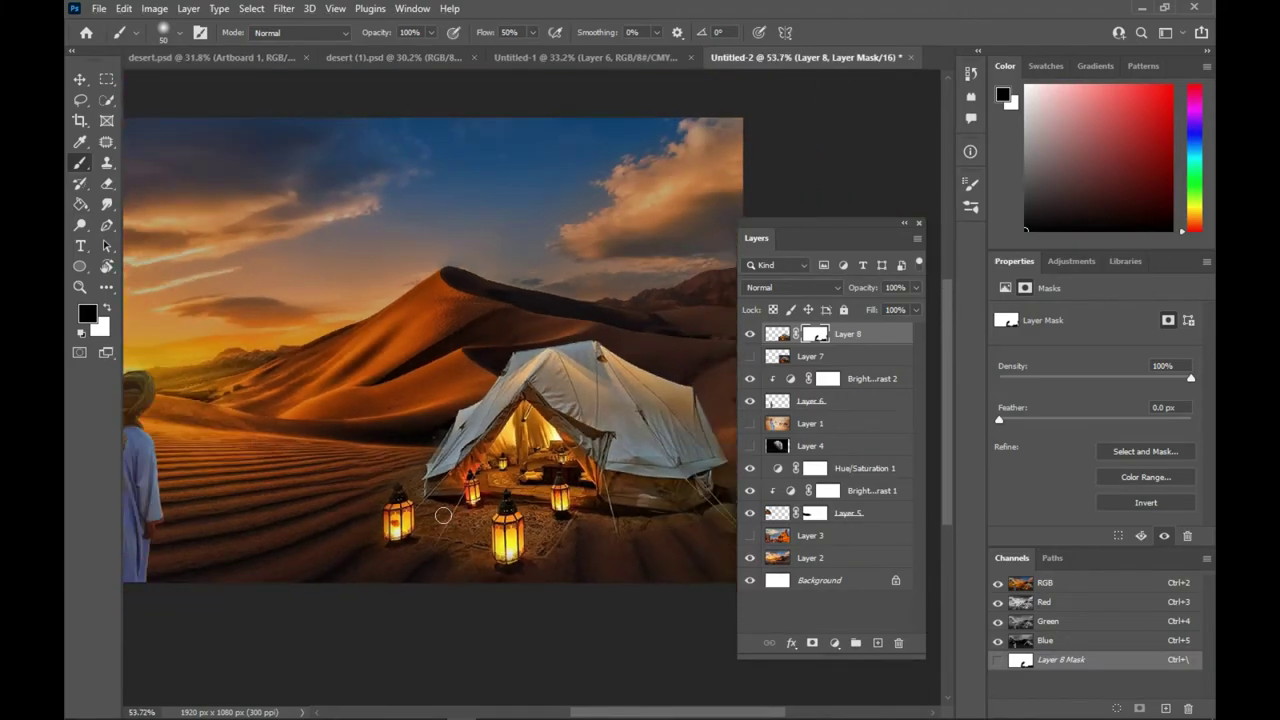
{"action": "scroll", "coordinate": [490, 510], "scroll_direction": "down", "scroll_amount": 1}
{"action": "scroll", "coordinate": [475, 530], "scroll_direction": "down", "scroll_amount": 2}
{"action": "scroll", "coordinate": [457, 551], "scroll_direction": "up", "scroll_amount": 2}
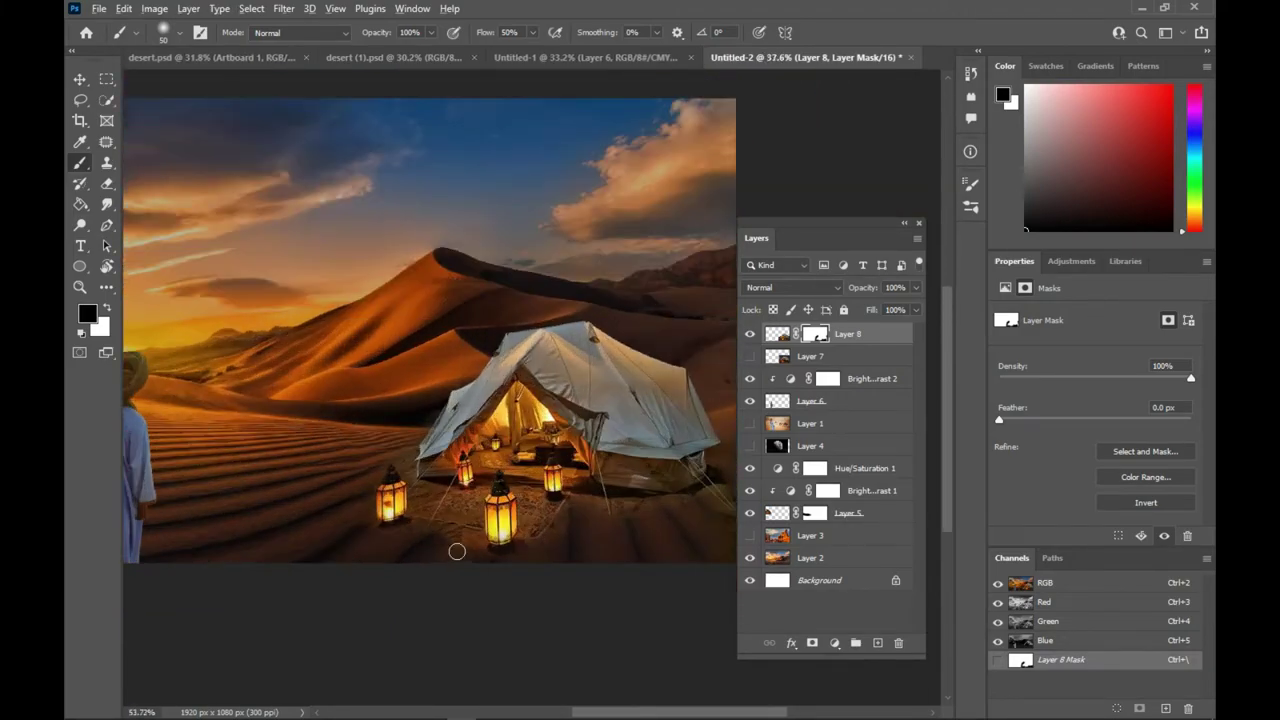
{"action": "scroll", "coordinate": [444, 537], "scroll_direction": "down", "scroll_amount": 1}
{"action": "scroll", "coordinate": [440, 530], "scroll_direction": "down", "scroll_amount": 1}
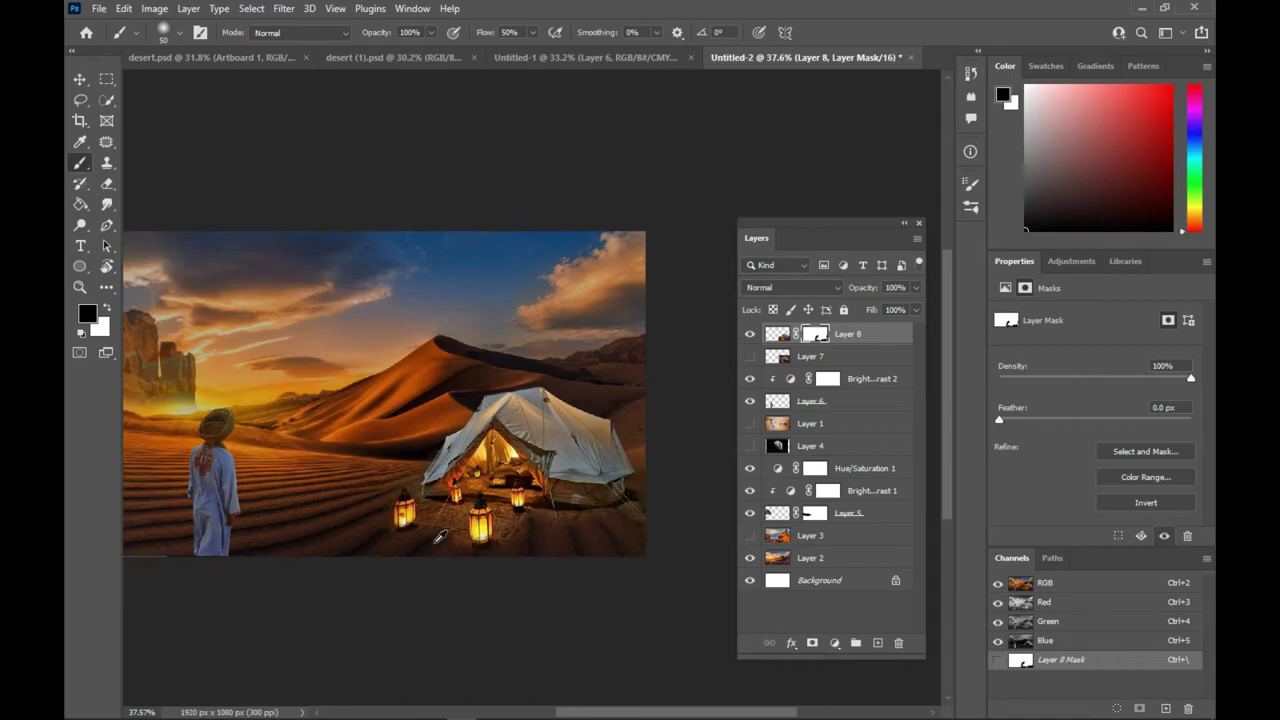
{"action": "scroll", "coordinate": [480, 500], "scroll_direction": "down", "scroll_amount": 1}
{"action": "scroll", "coordinate": [538, 457], "scroll_direction": "down", "scroll_amount": 1}
{"action": "scroll", "coordinate": [497, 450], "scroll_direction": "up", "scroll_amount": 2}
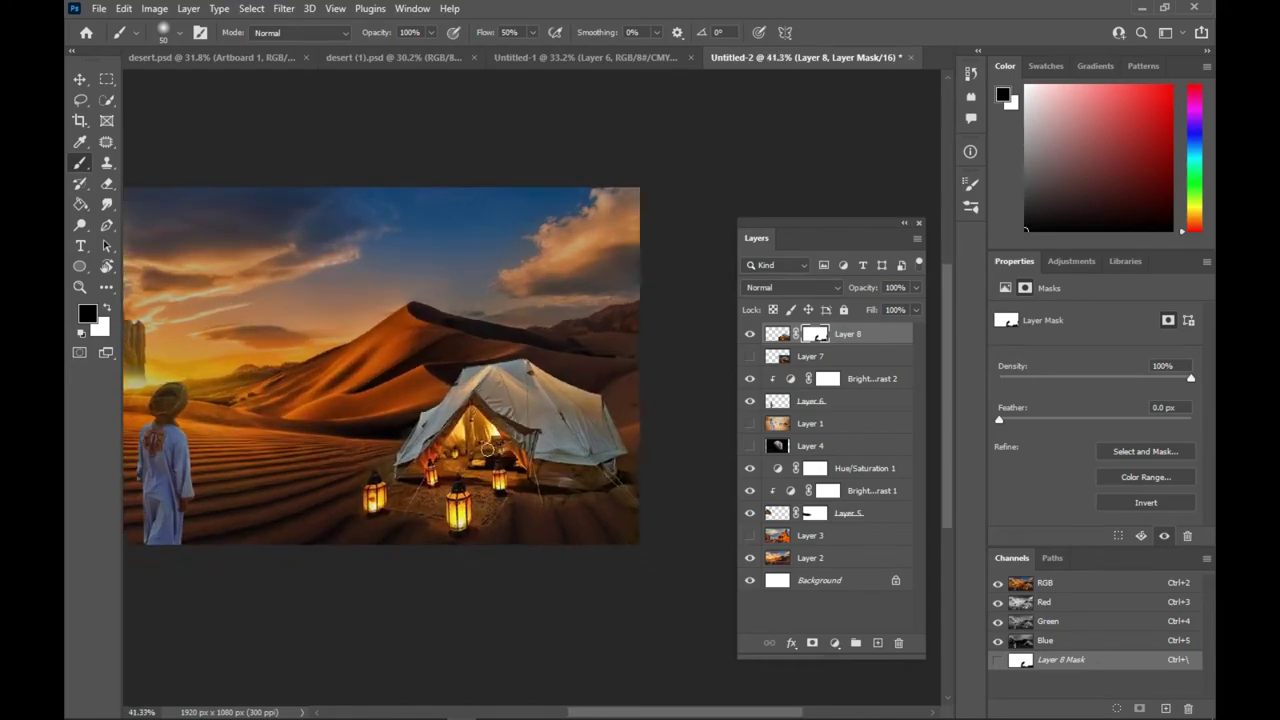
{"action": "key", "text": "v"}
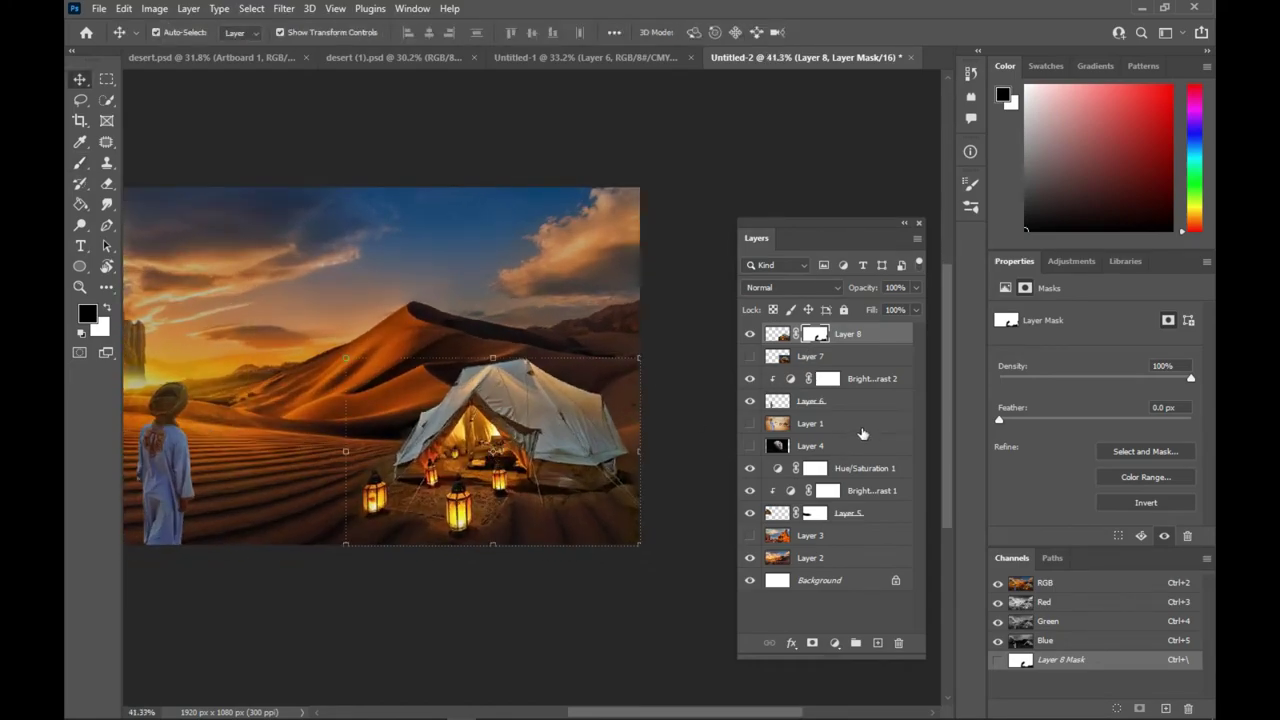
Add a Brightness/Contrast layer clipped to Layer 8 with brightness -64 and contrast 24.
{"action": "left_click", "coordinate": [836, 643]}
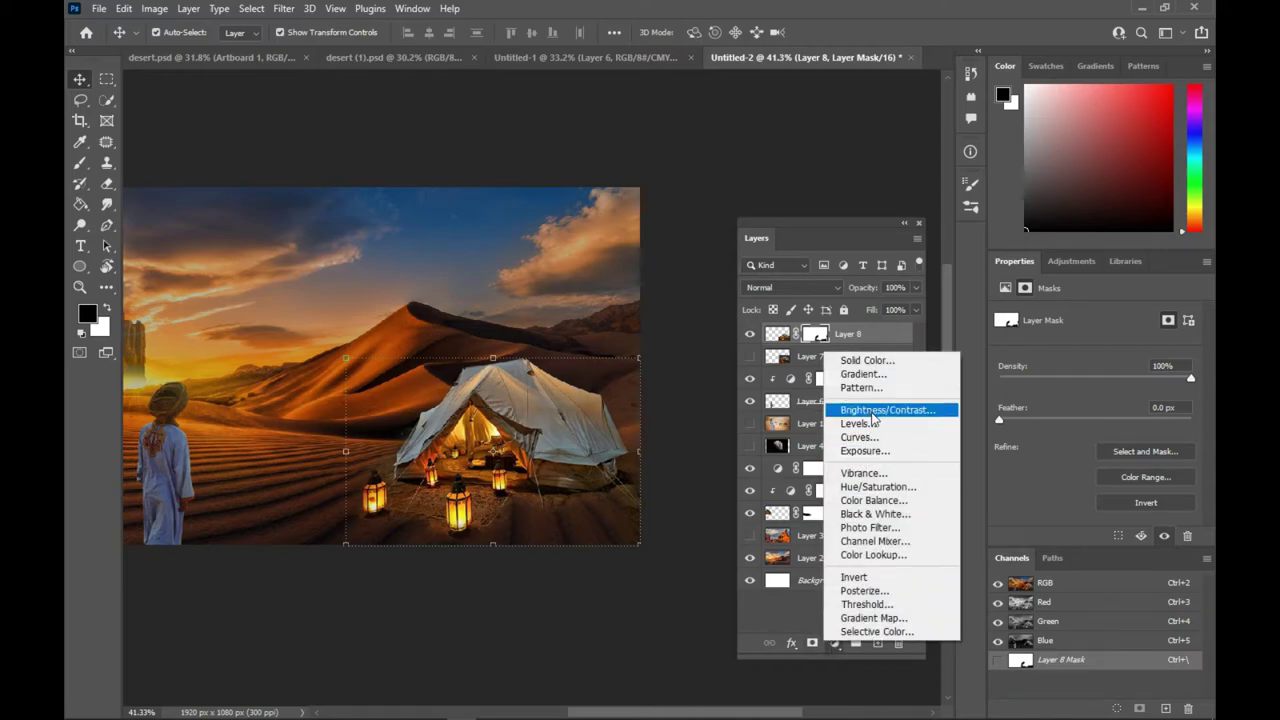
{"action": "left_click", "coordinate": [878, 413]}
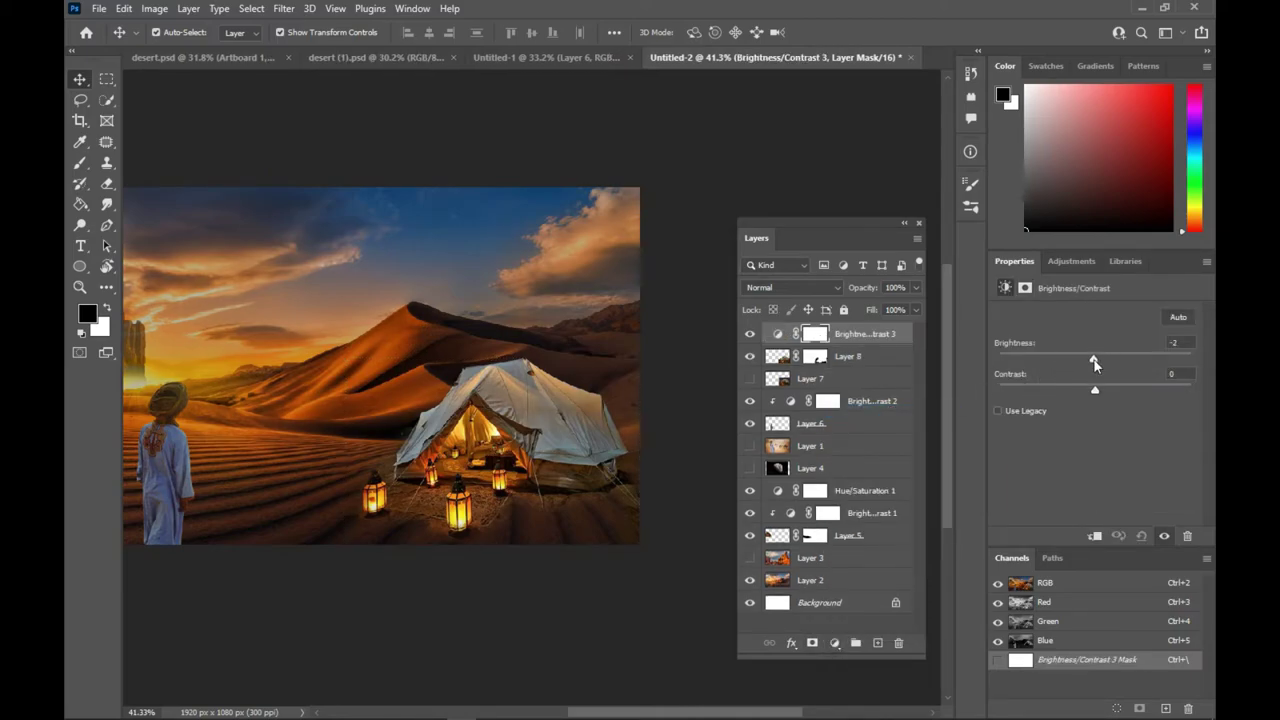
{"action": "left_click_drag", "start_coordinate": [1091, 364], "coordinate": [1066, 360]}
{"action": "left_click", "coordinate": [1094, 536]}
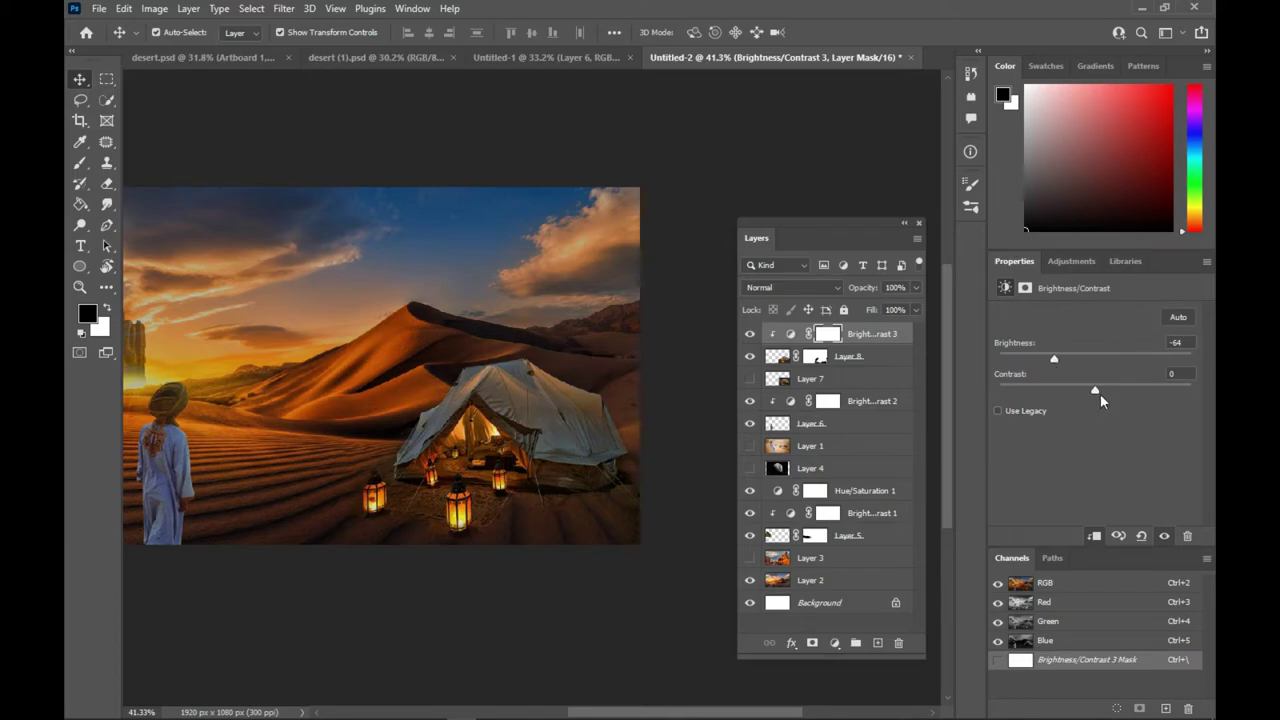
{"action": "left_click_drag", "start_coordinate": [1100, 395], "coordinate": [1118, 396]}
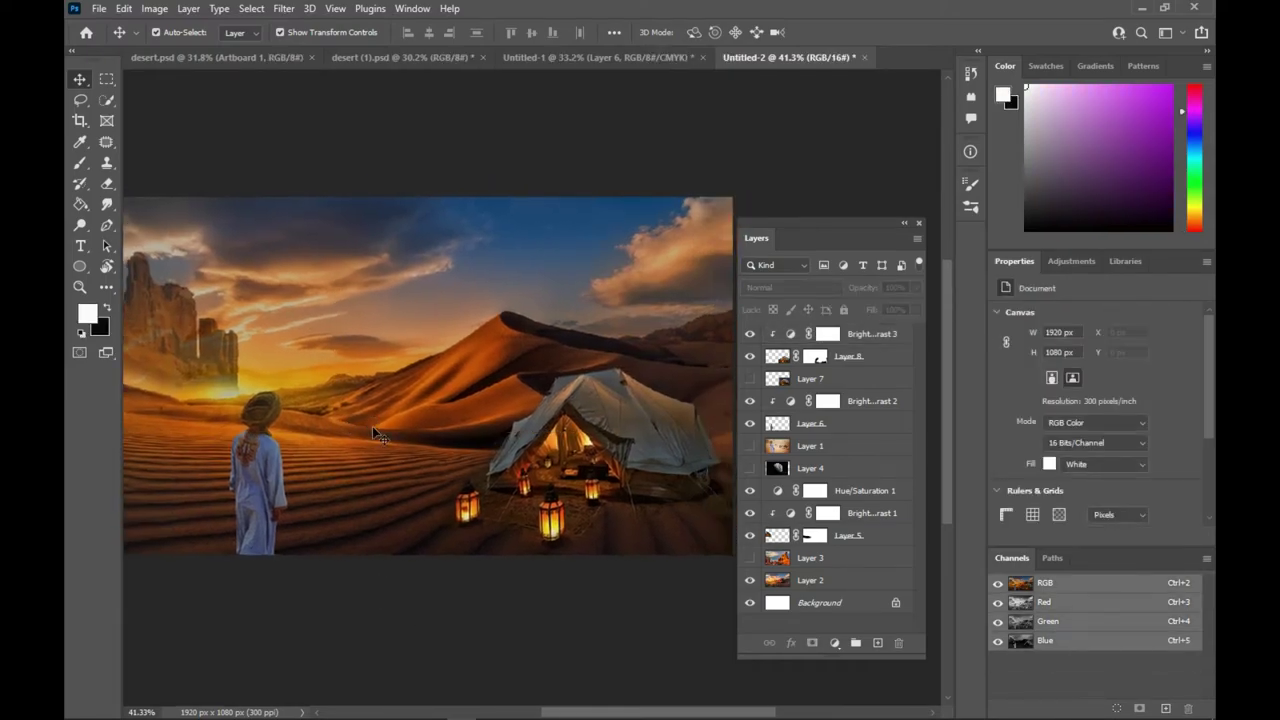
Reposition the canvas view and inspect the darkened tent.
{"action": "left_click_drag", "start_coordinate": [364, 451], "coordinate": [381, 453]}
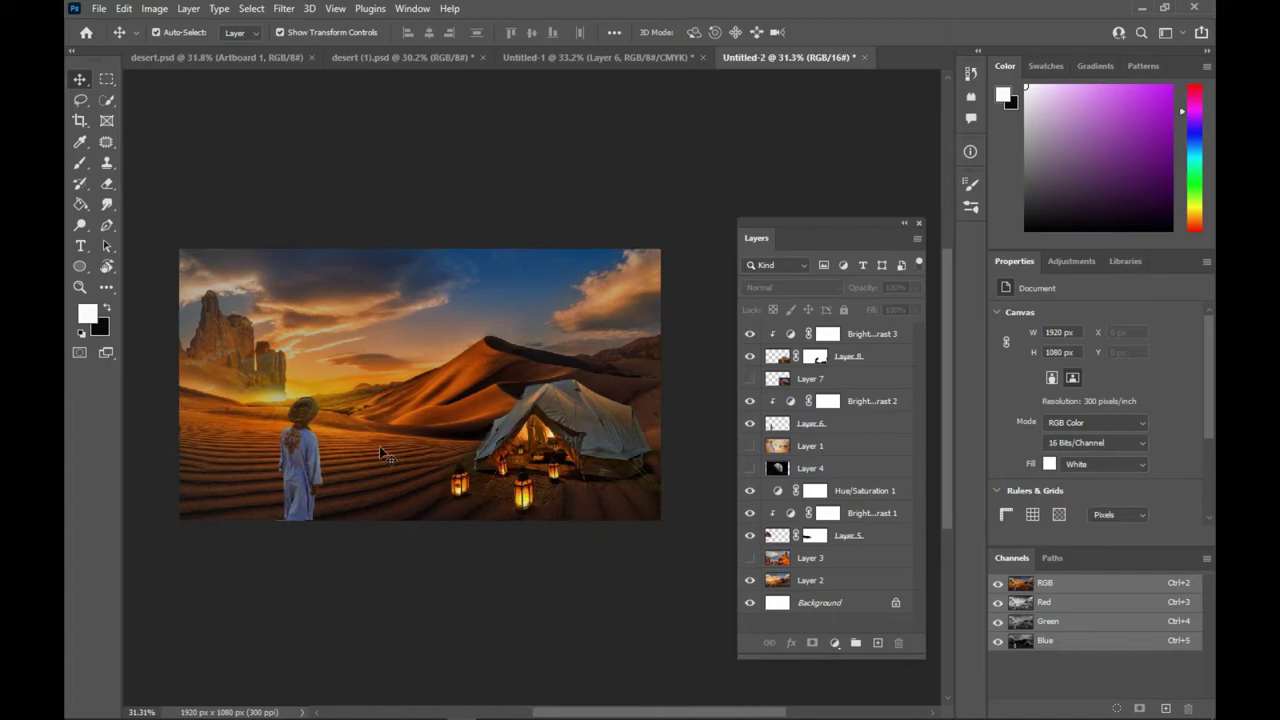
{"action": "left_click", "coordinate": [540, 490]}
{"action": "left_click", "coordinate": [497, 563]}
{"action": "scroll", "coordinate": [377, 457], "scroll_direction": "up", "scroll_amount": 1}
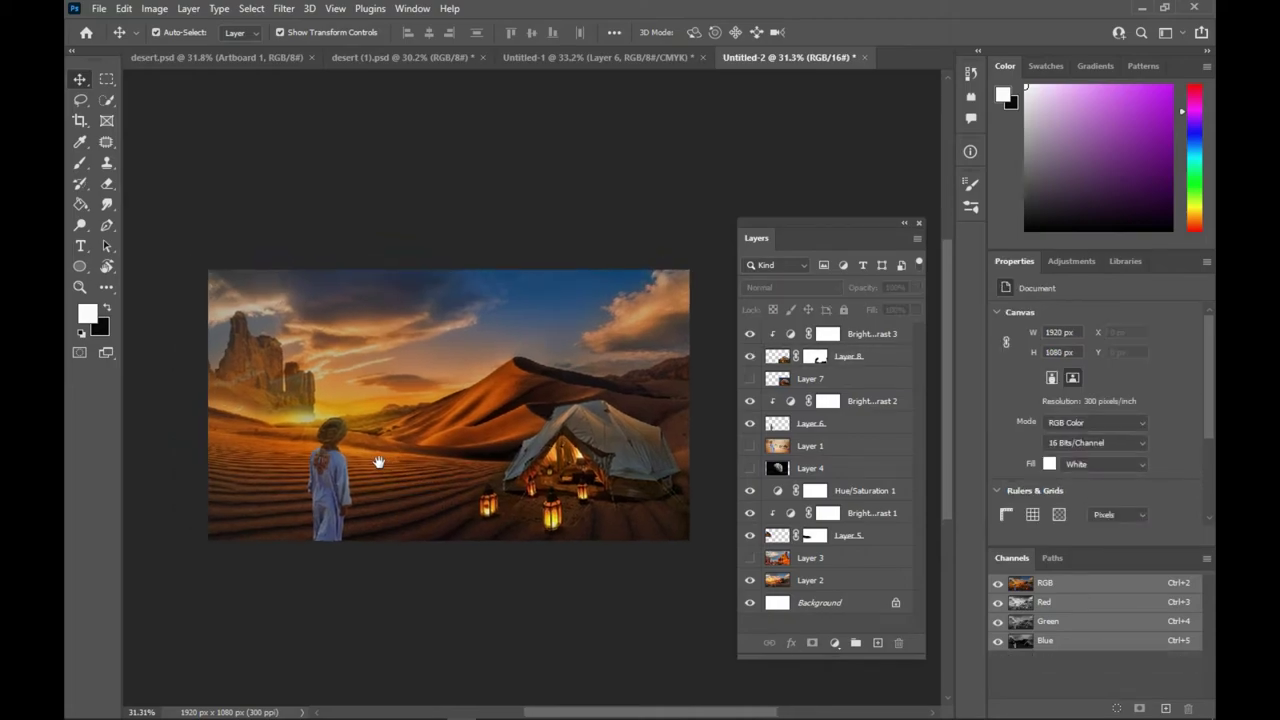
{"action": "scroll", "coordinate": [437, 463], "scroll_direction": "up", "scroll_amount": 1}
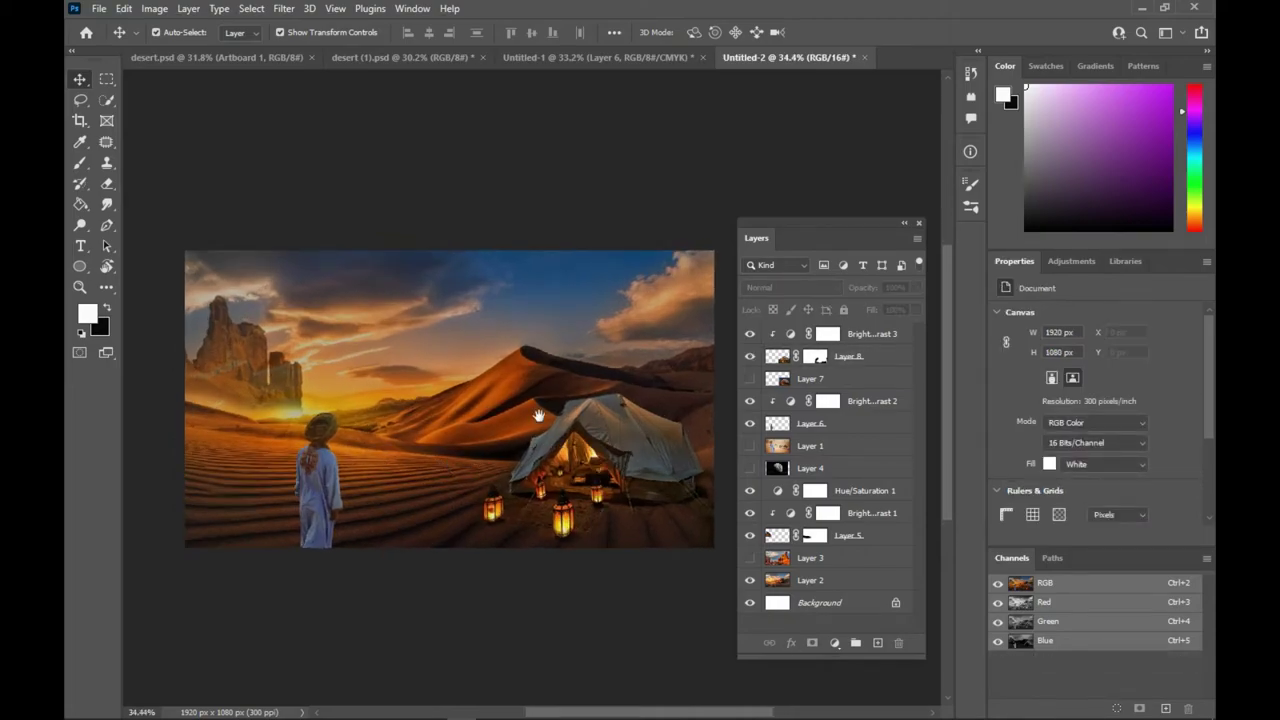
{"action": "left_click_drag", "start_coordinate": [538, 415], "coordinate": [537, 443]}
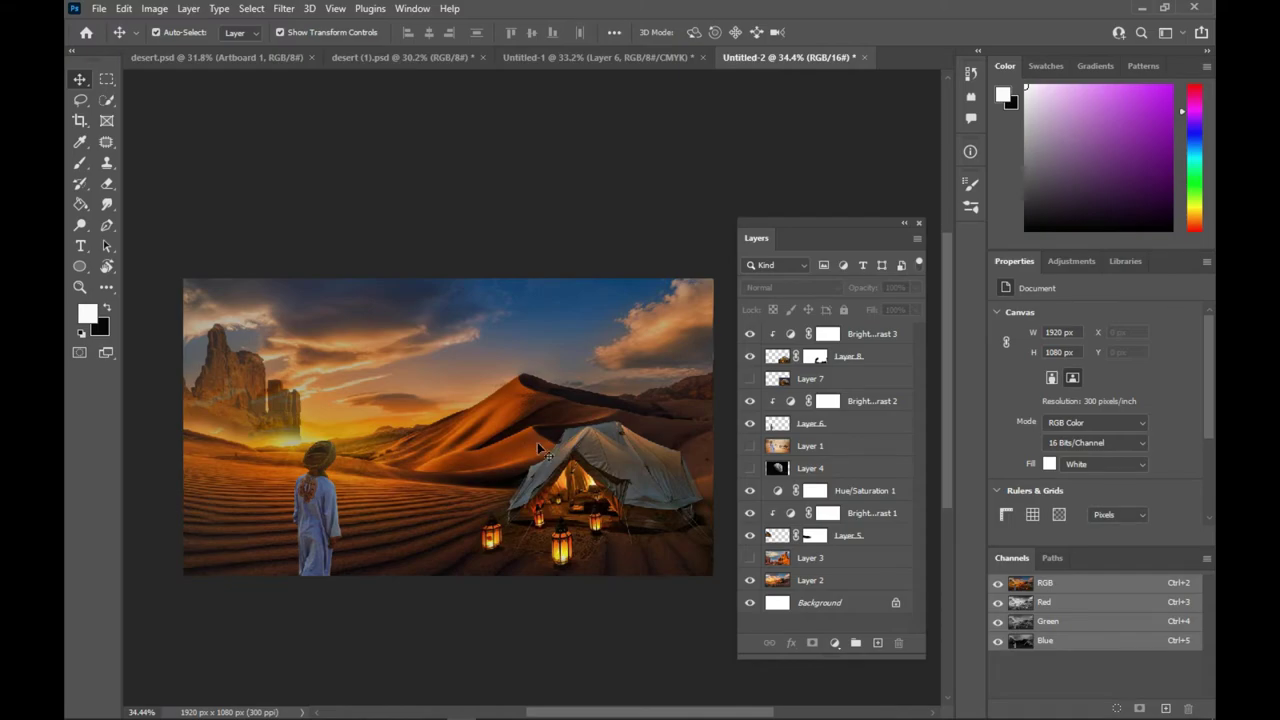
Show the moon photo on Layer 4 and move it to the top of the stack.
{"action": "left_click", "coordinate": [751, 469]}
{"action": "left_click", "coordinate": [462, 425]}
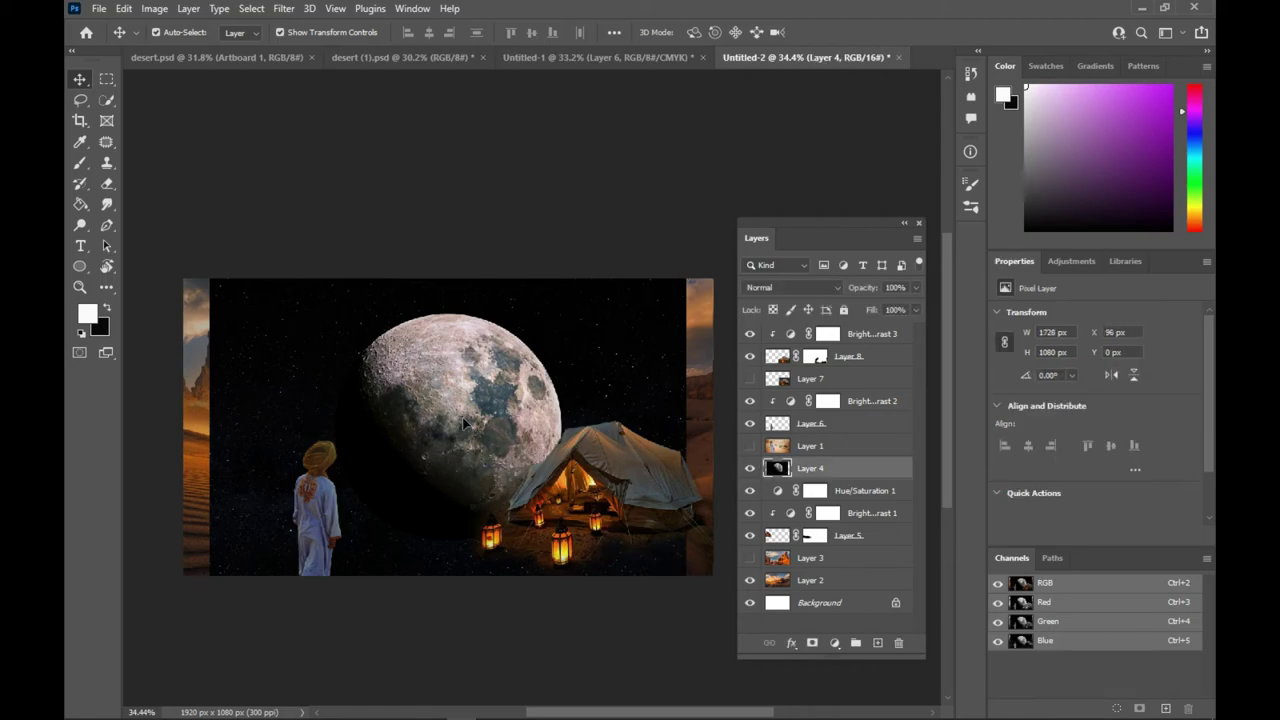
{"action": "left_click_drag", "start_coordinate": [856, 469], "coordinate": [850, 338]}
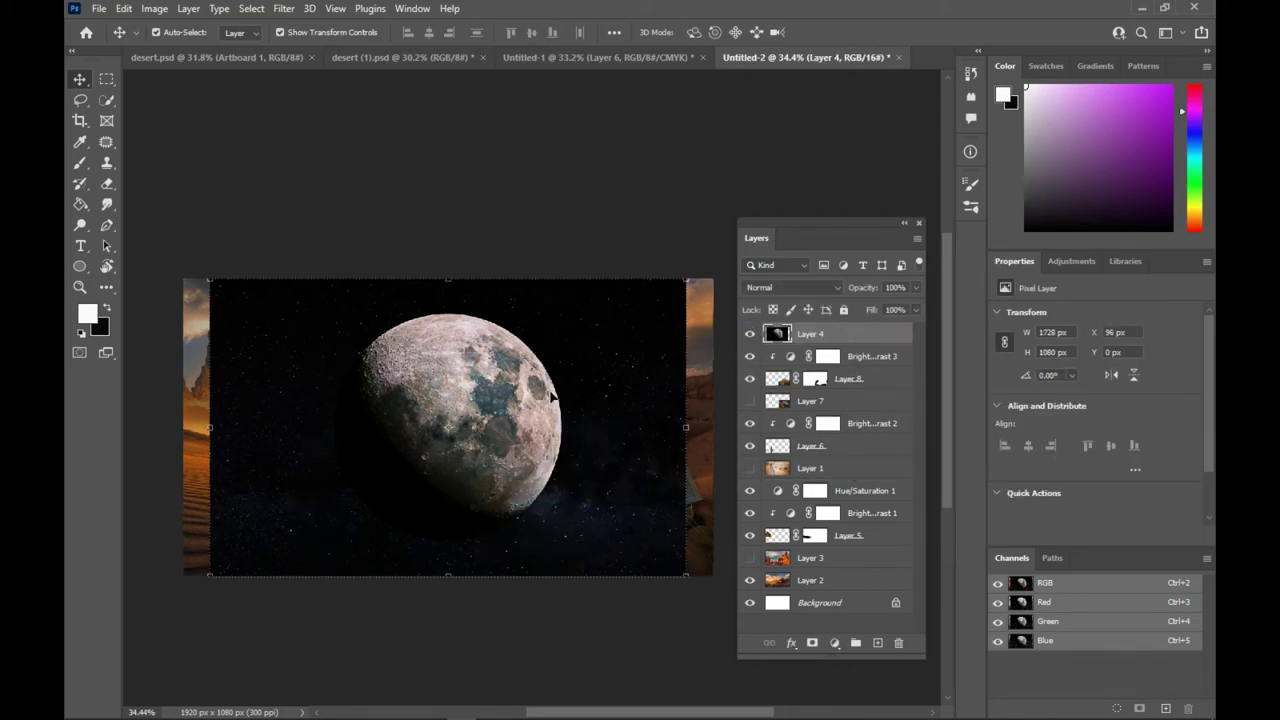
{"action": "scroll", "coordinate": [507, 408], "scroll_direction": "up", "scroll_amount": 1}
{"action": "scroll", "coordinate": [500, 405], "scroll_direction": "up", "scroll_amount": 1}
{"action": "scroll", "coordinate": [560, 465], "scroll_direction": "up", "scroll_amount": 1}
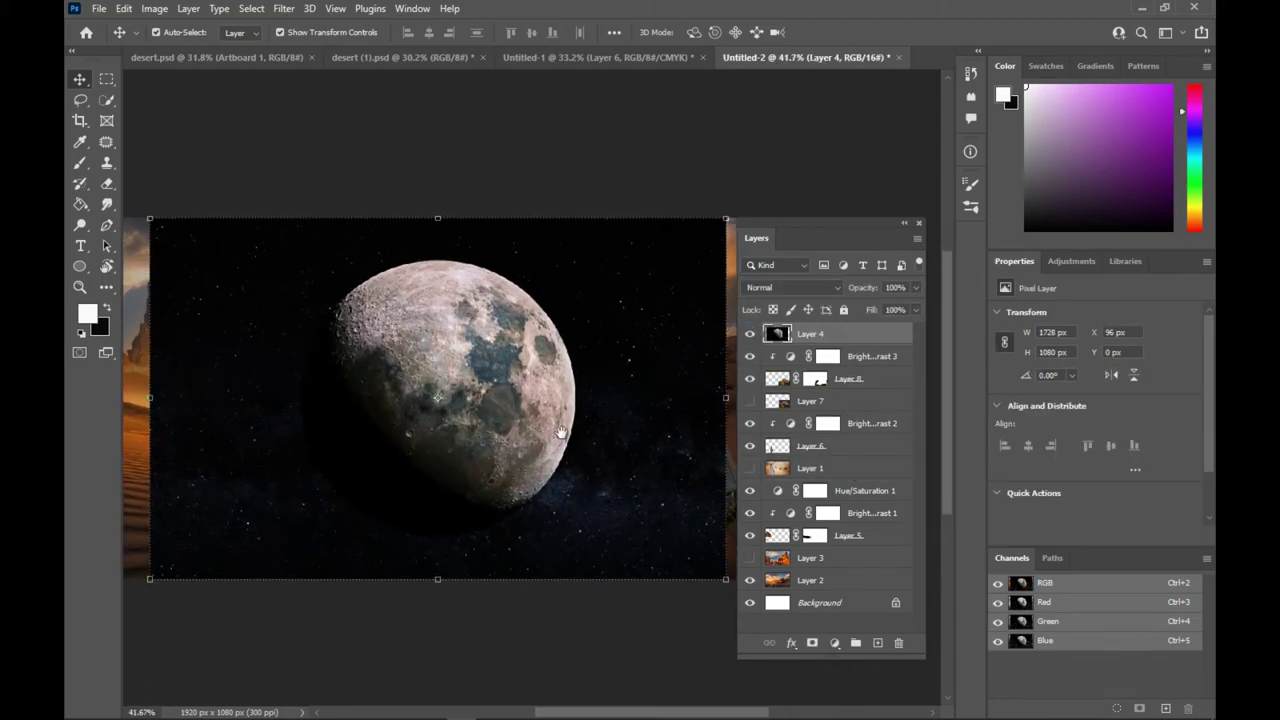
Select the moon as subject, subtract the stray area below it, and copy it to Layer 9.
{"action": "left_click", "coordinate": [249, 8]}
{"action": "left_click", "coordinate": [289, 196]}
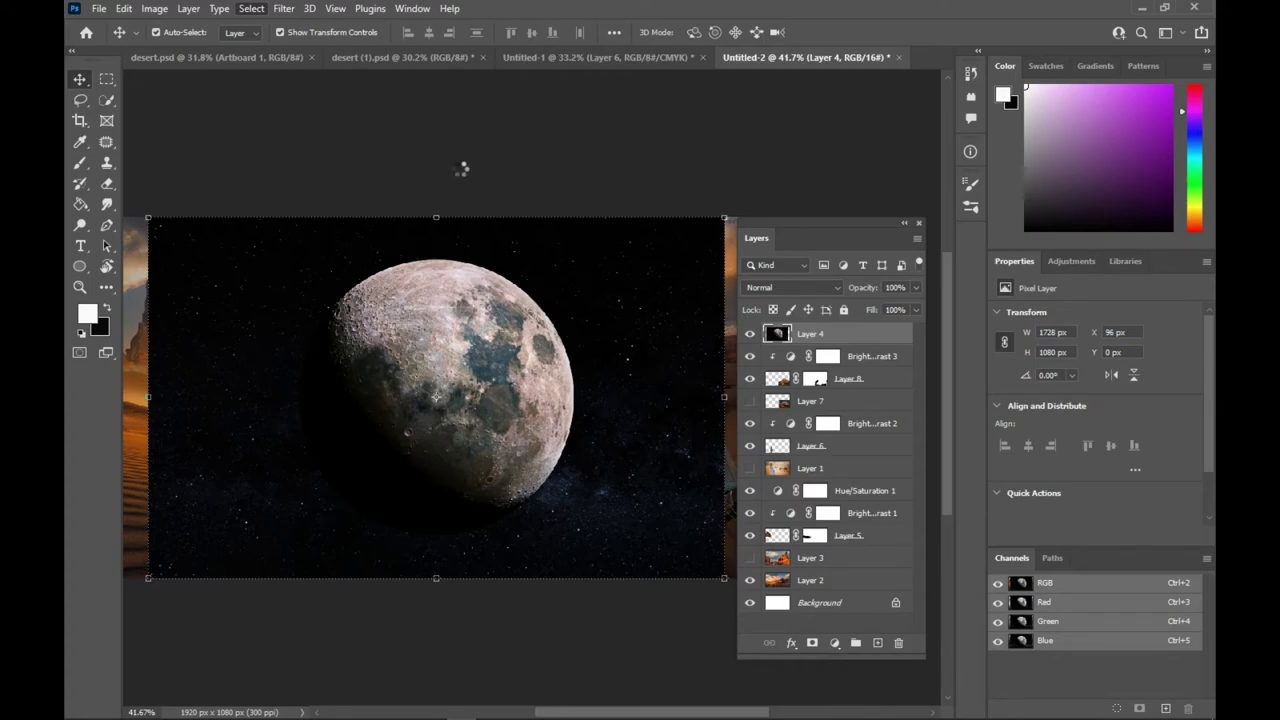
{"action": "left_click", "coordinate": [108, 101]}
{"action": "left_click", "coordinate": [449, 518], "text": "alt"}
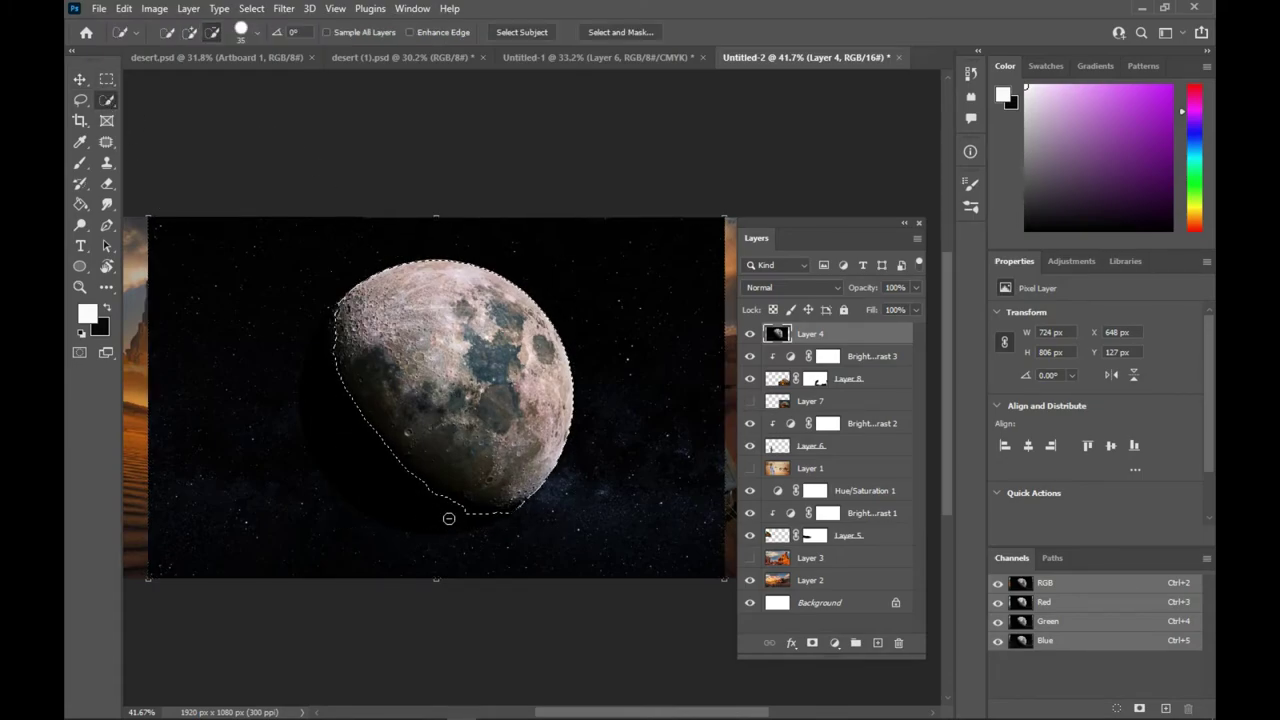
{"action": "scroll", "coordinate": [405, 490], "scroll_direction": "down", "scroll_amount": 3}
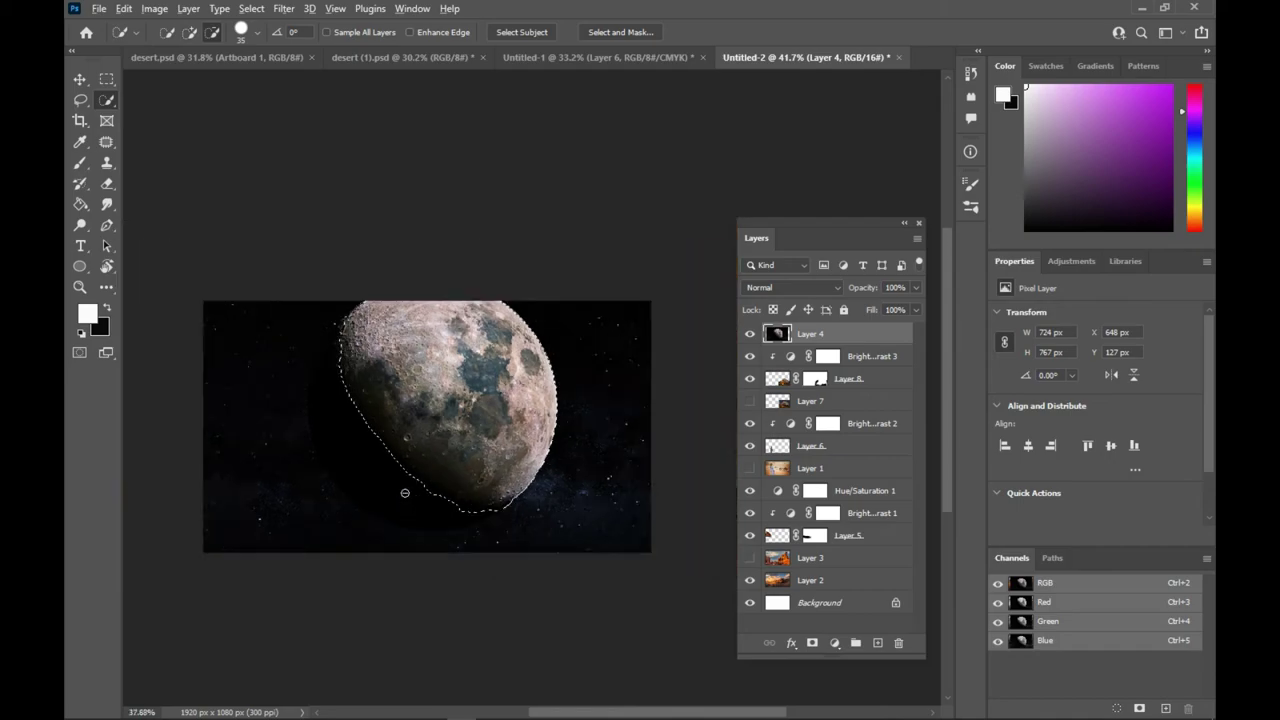
{"action": "key", "text": "ctrl+j"}
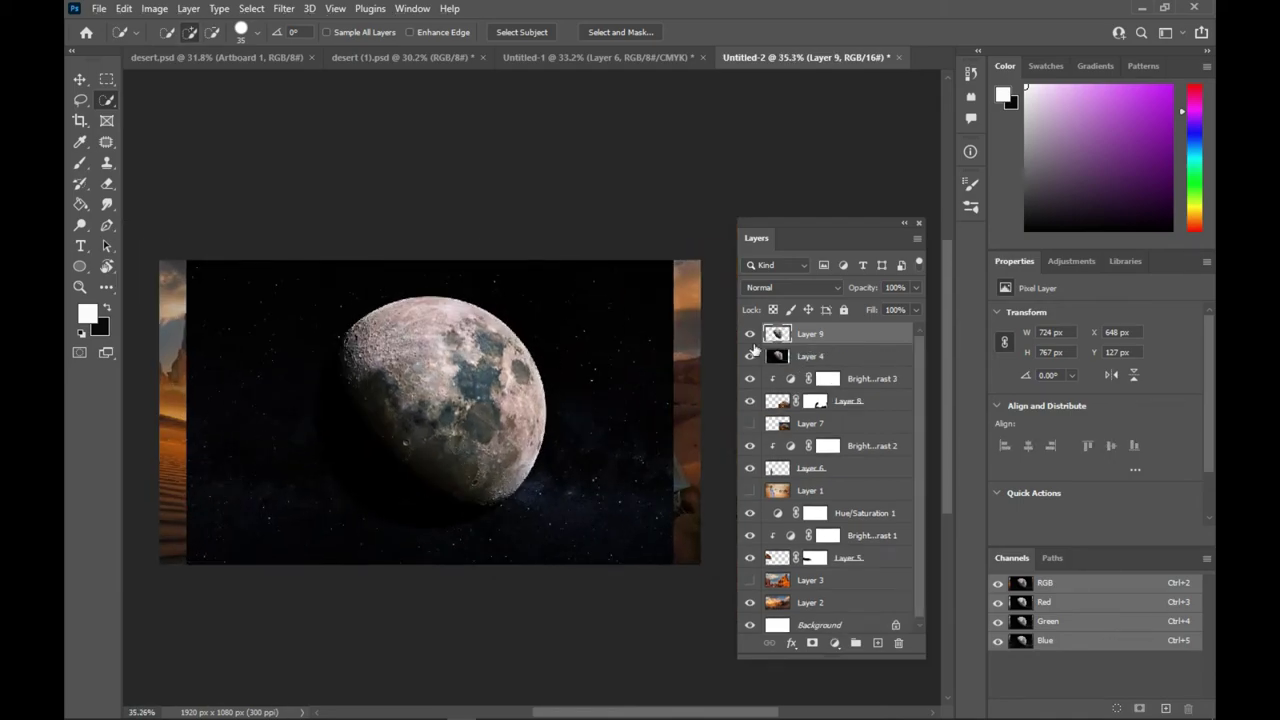
{"action": "scroll", "coordinate": [452, 425], "scroll_direction": "down", "scroll_amount": 1}
Rotate the moon about -75°, scale it to 73%, and place it up-left above the dunes.
{"action": "key", "text": "v"}
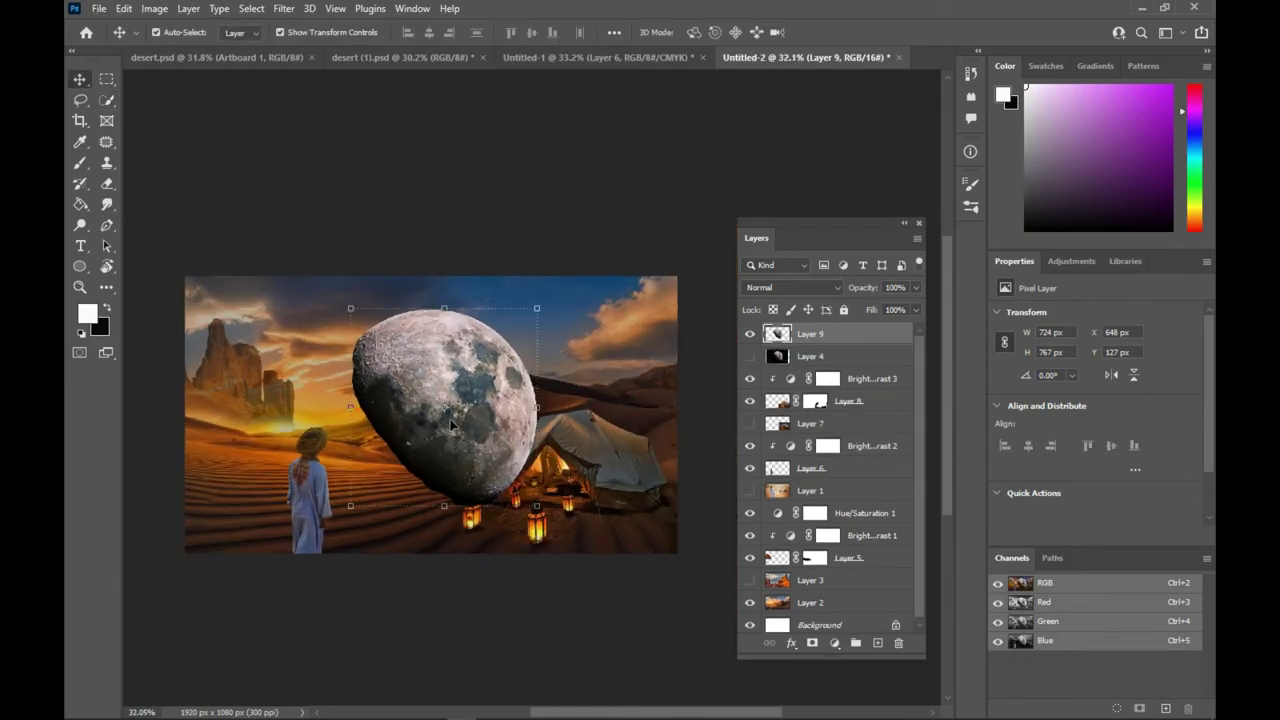
{"action": "left_click_drag", "start_coordinate": [550, 528], "coordinate": [590, 333]}
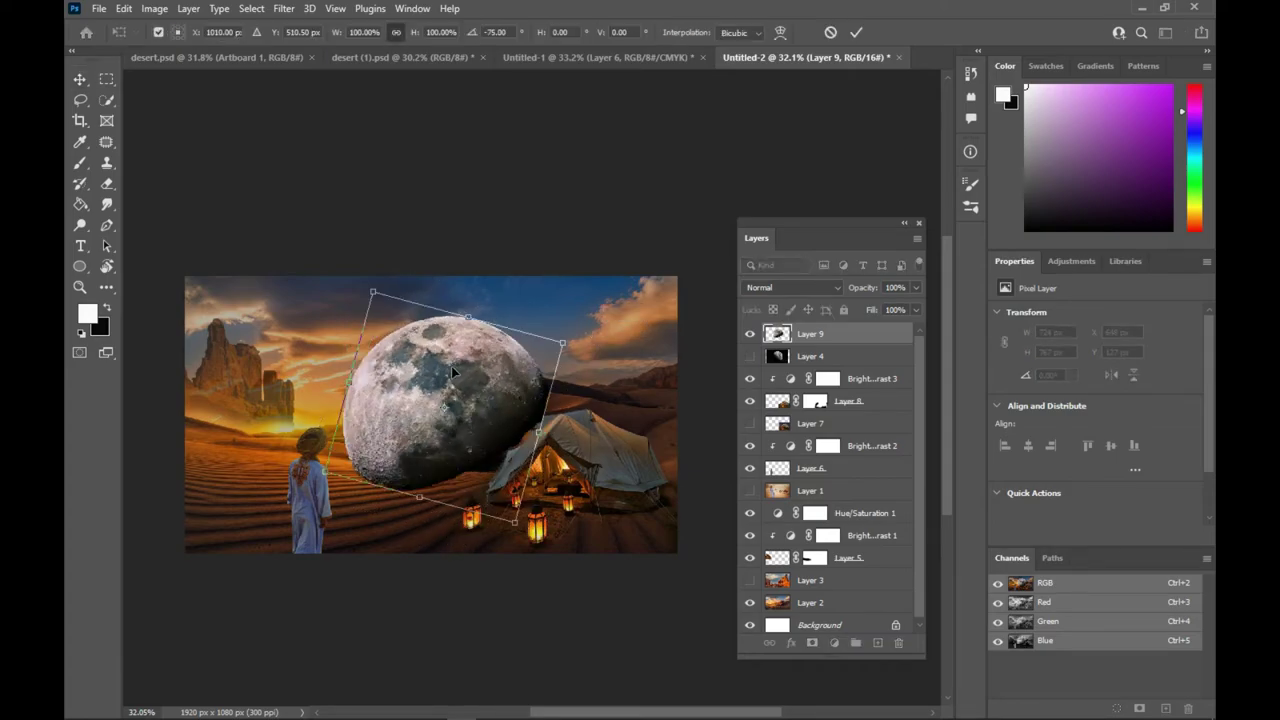
{"action": "left_click_drag", "start_coordinate": [453, 441], "coordinate": [426, 389]}
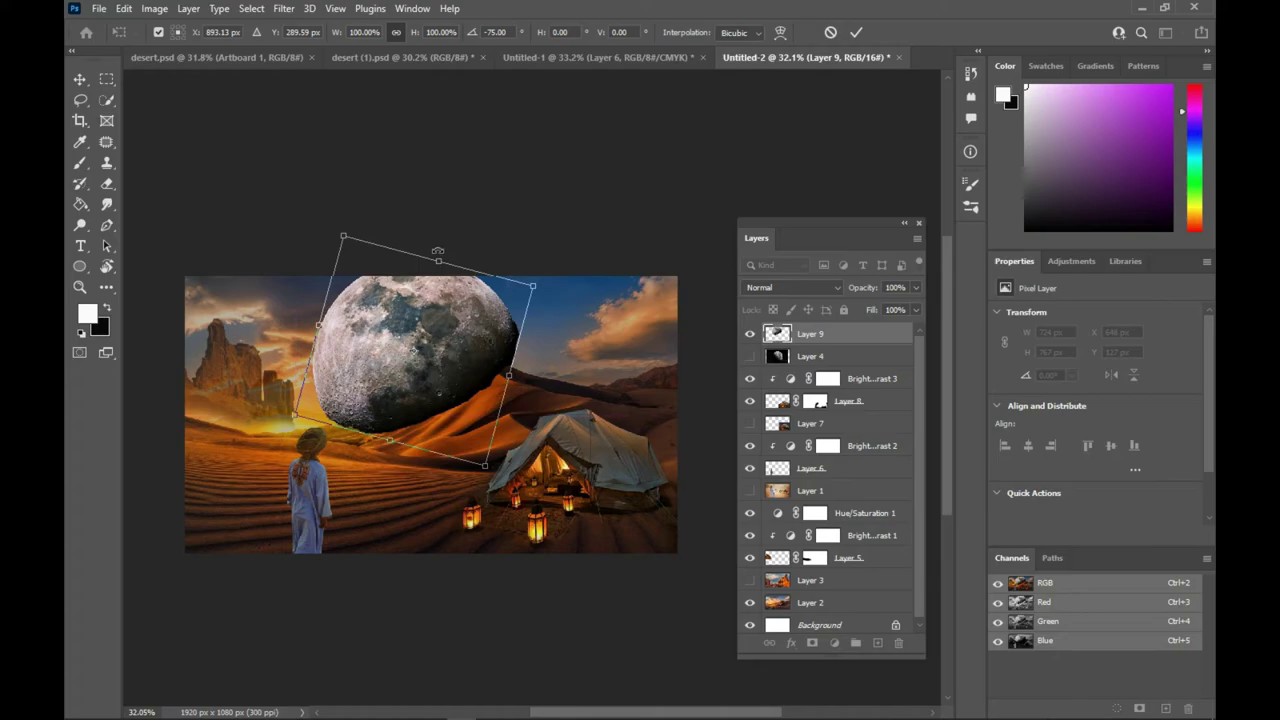
{"action": "left_click_drag", "start_coordinate": [438, 266], "coordinate": [416, 281]}
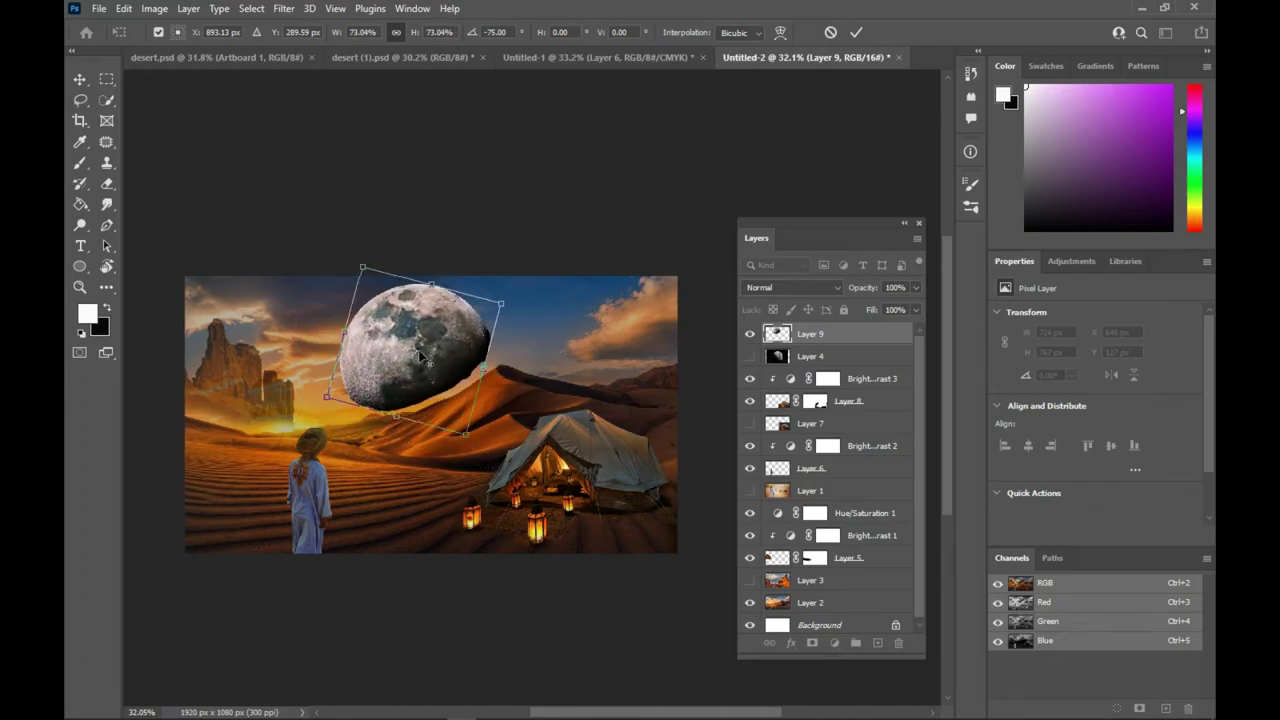
{"action": "left_click_drag", "start_coordinate": [371, 352], "coordinate": [387, 372]}
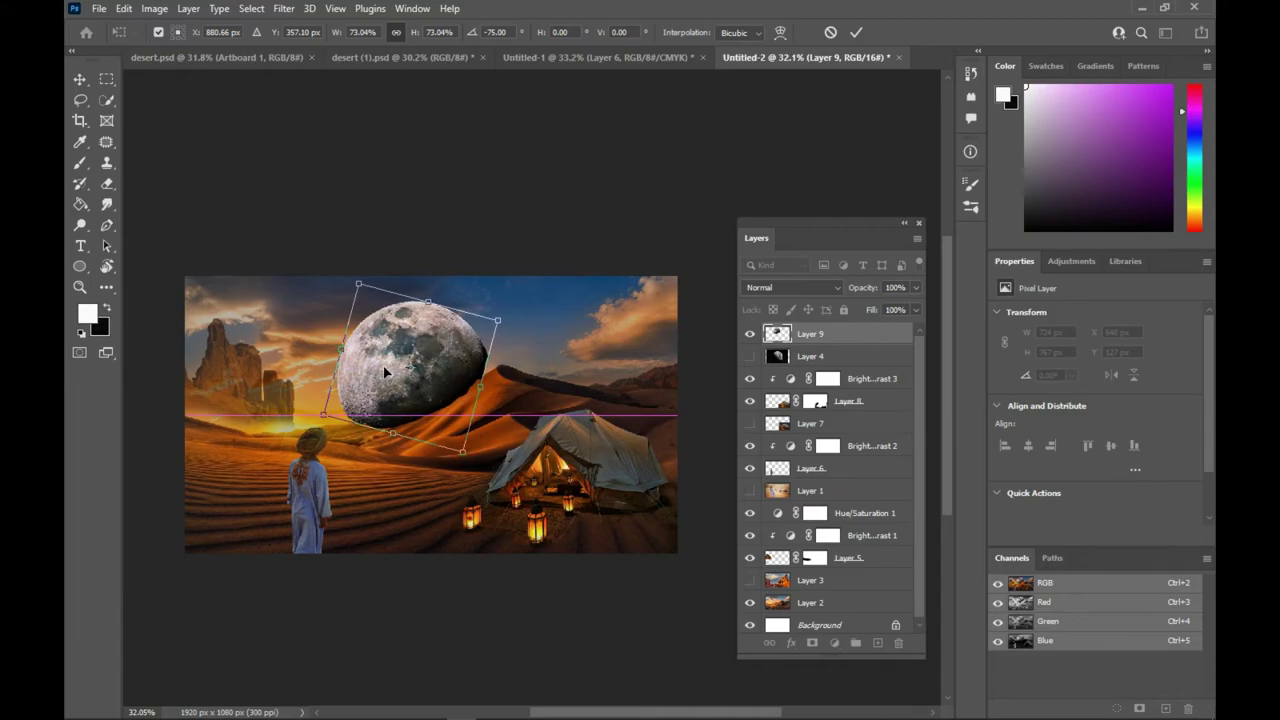
{"action": "left_click", "coordinate": [856, 32]}
{"action": "scroll", "coordinate": [443, 357], "scroll_direction": "up", "scroll_amount": 1}
{"action": "scroll", "coordinate": [371, 371], "scroll_direction": "up", "scroll_amount": 1}
{"action": "scroll", "coordinate": [400, 340], "scroll_direction": "up", "scroll_amount": 1}
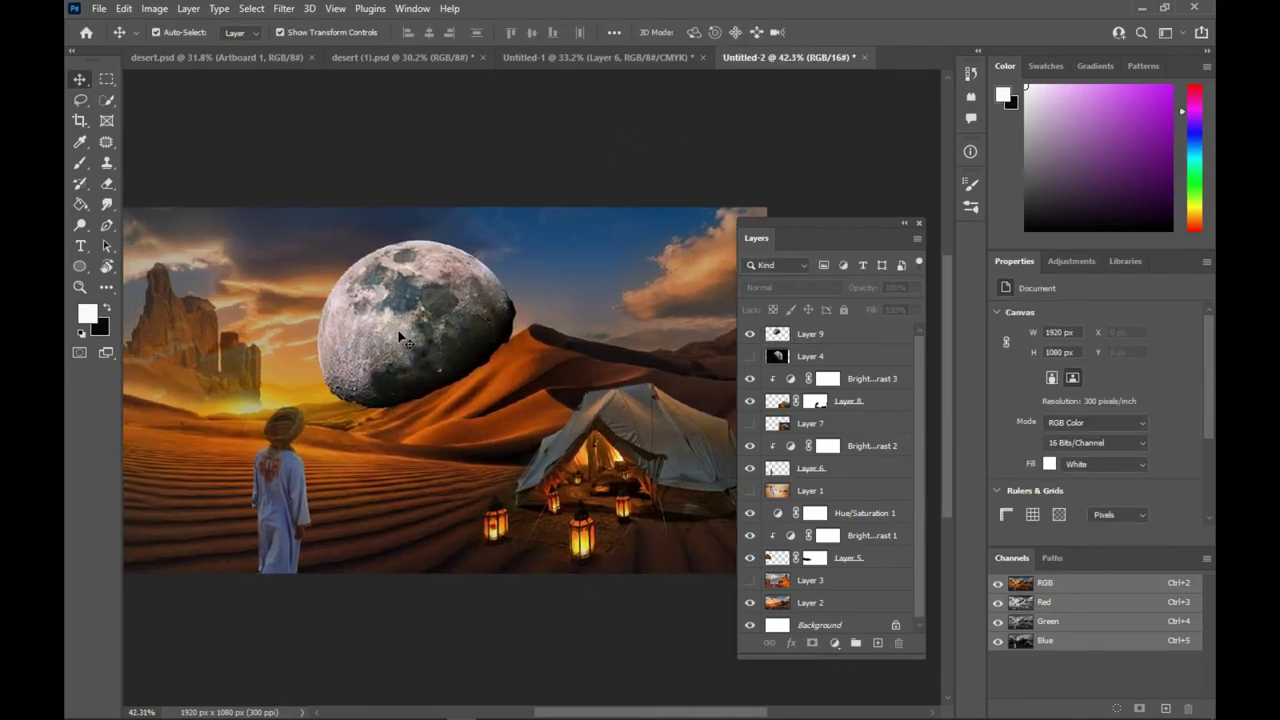
{"action": "left_click", "coordinate": [399, 334]}
Add a mask to Layer 9, set a 250 px brush, and switch the moon to Screen blending.
{"action": "left_click", "coordinate": [812, 643]}
{"action": "scroll", "coordinate": [412, 398], "scroll_direction": "up", "scroll_amount": 1}
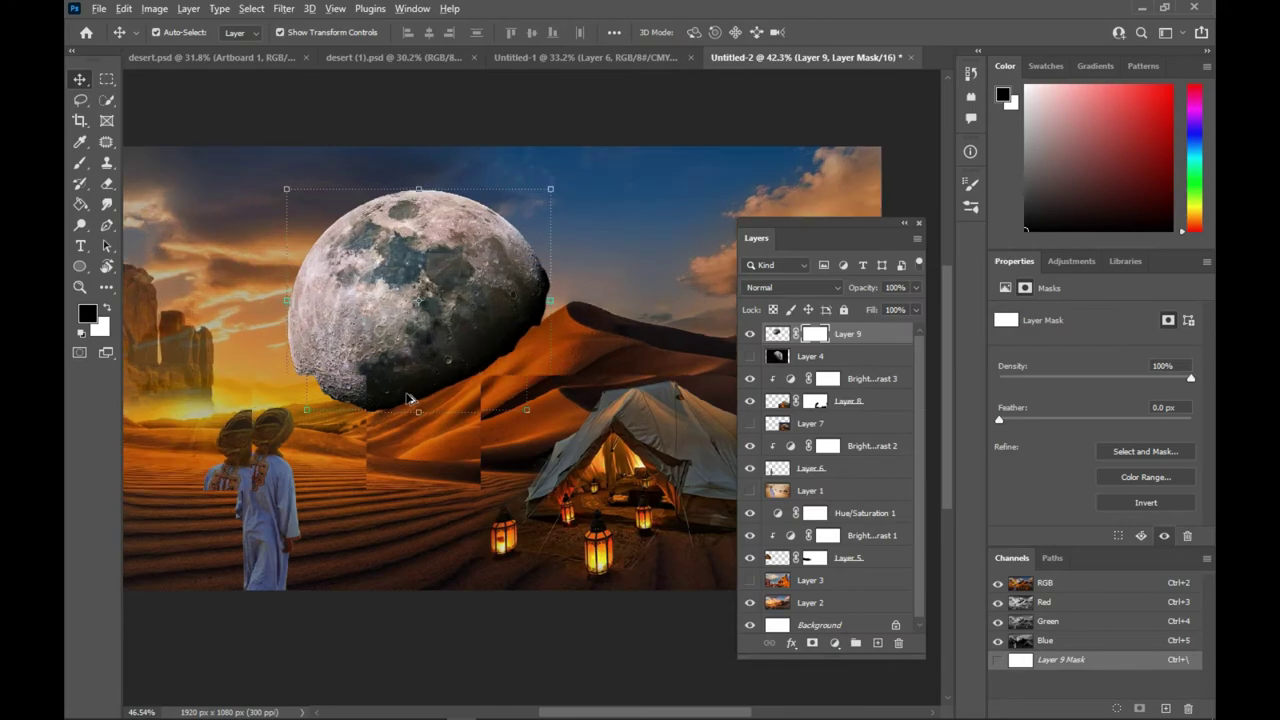
{"action": "scroll", "coordinate": [412, 398], "scroll_direction": "up", "scroll_amount": 1}
{"action": "scroll", "coordinate": [412, 398], "scroll_direction": "up", "scroll_amount": 1}
{"action": "key", "text": "b"}
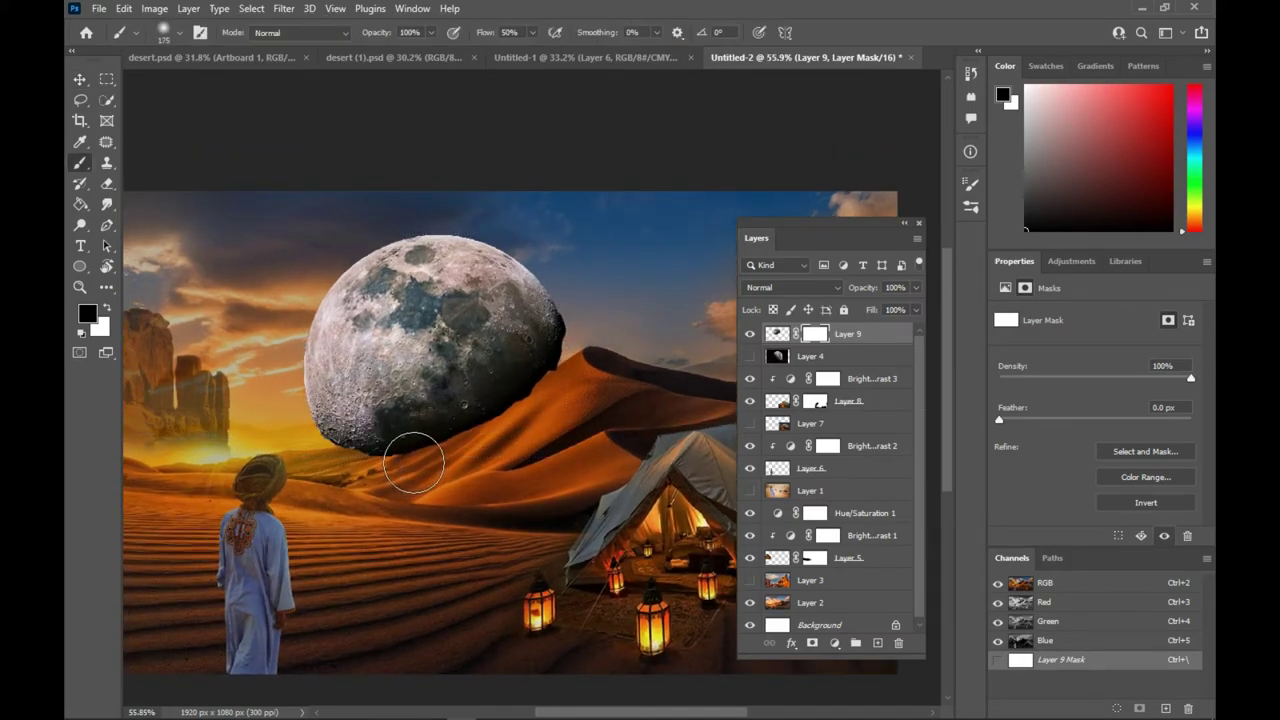
{"action": "key", "text": "bracketright"}
{"action": "key", "text": "bracketright"}
{"action": "left_click", "coordinate": [805, 288]}
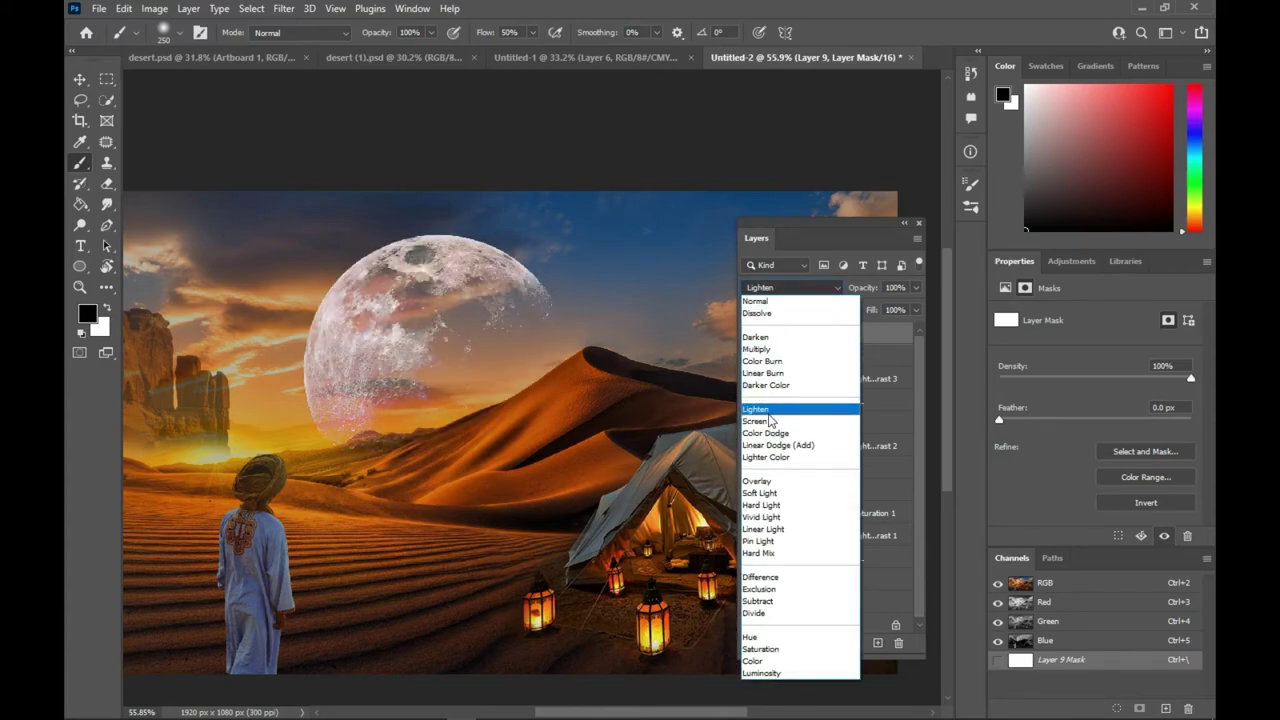
{"action": "left_click", "coordinate": [770, 421]}
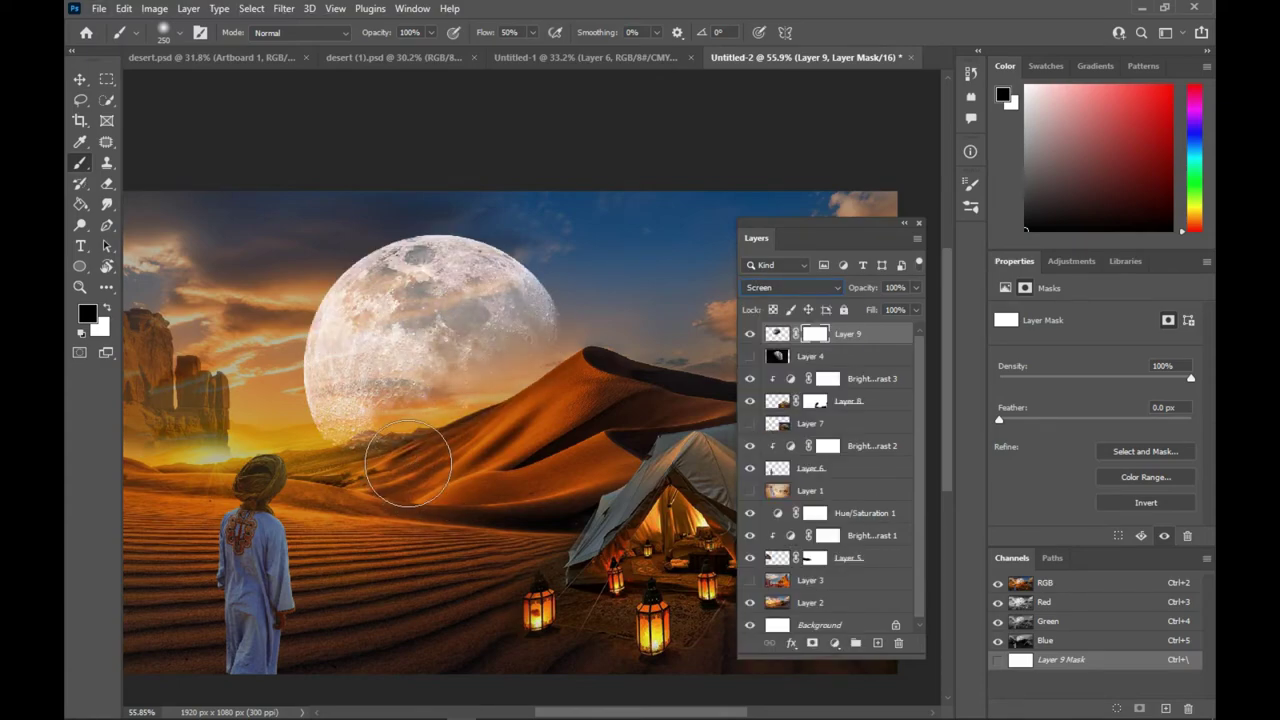
Mask the moon's lower part behind the dune and nudge the moon slightly lower.
{"action": "scroll", "coordinate": [412, 450], "scroll_direction": "up", "scroll_amount": 3}
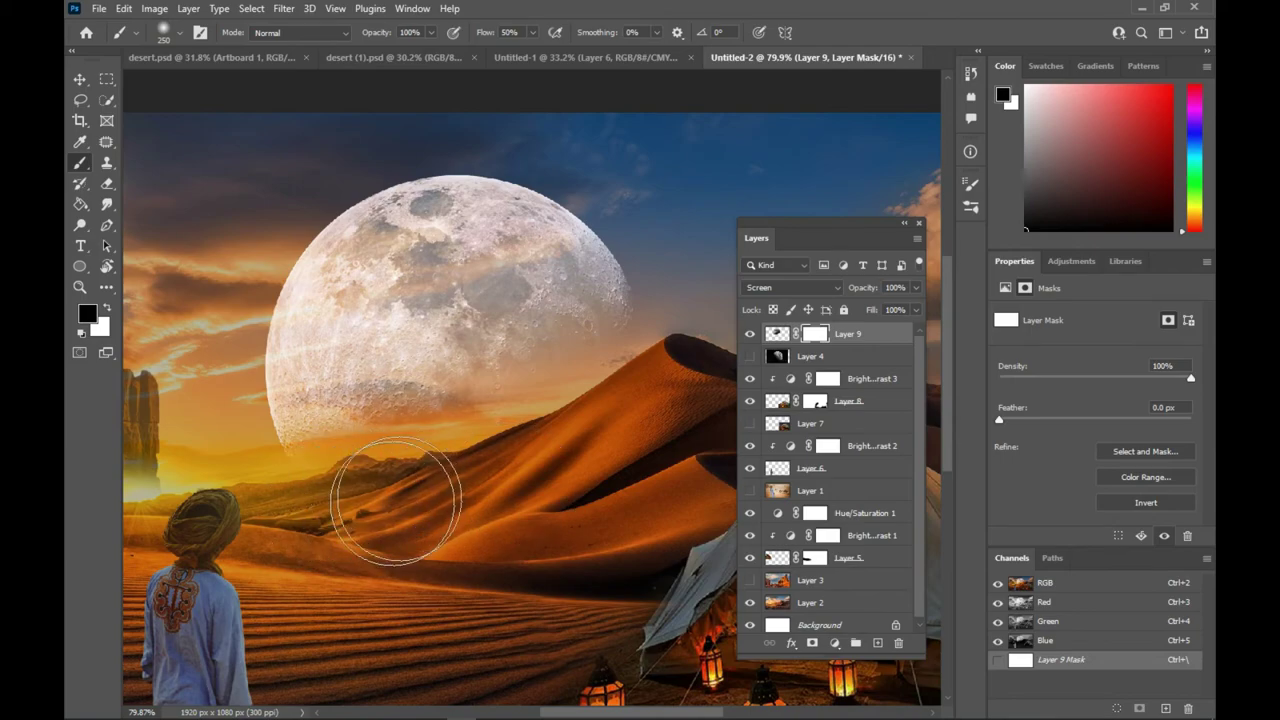
{"action": "left_click_drag", "start_coordinate": [317, 503], "coordinate": [452, 492]}
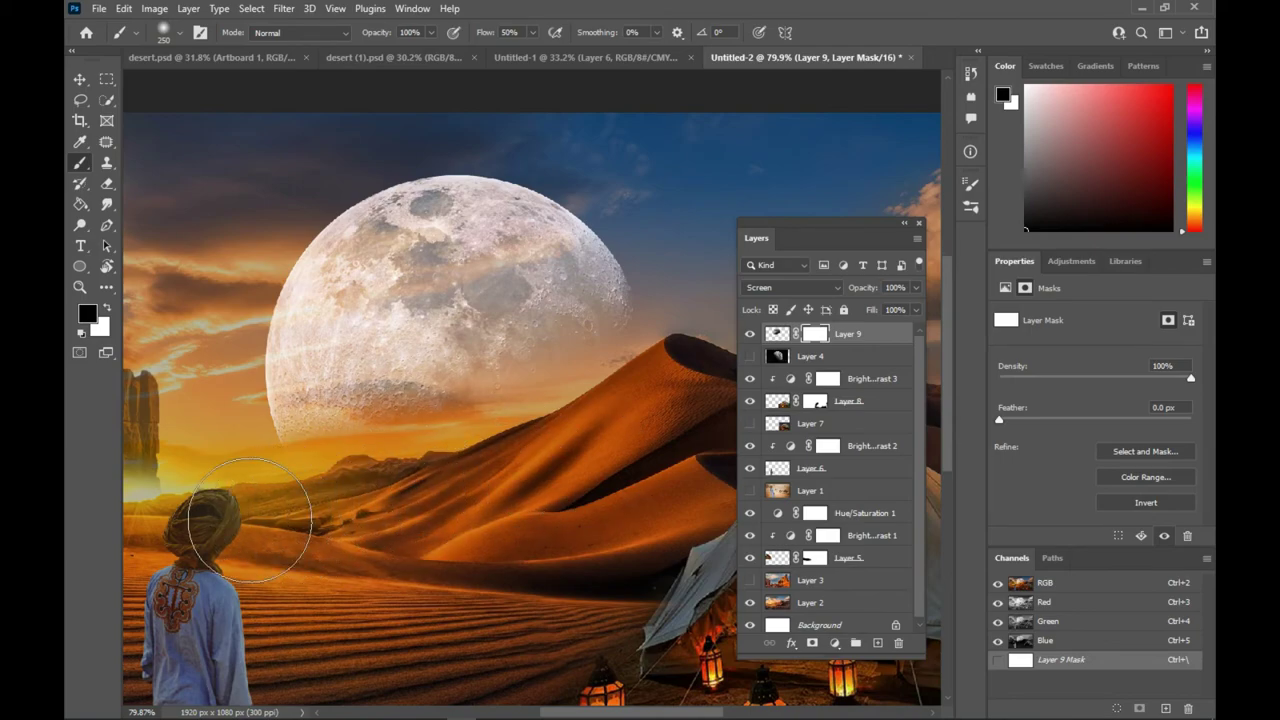
{"action": "key", "text": "v"}
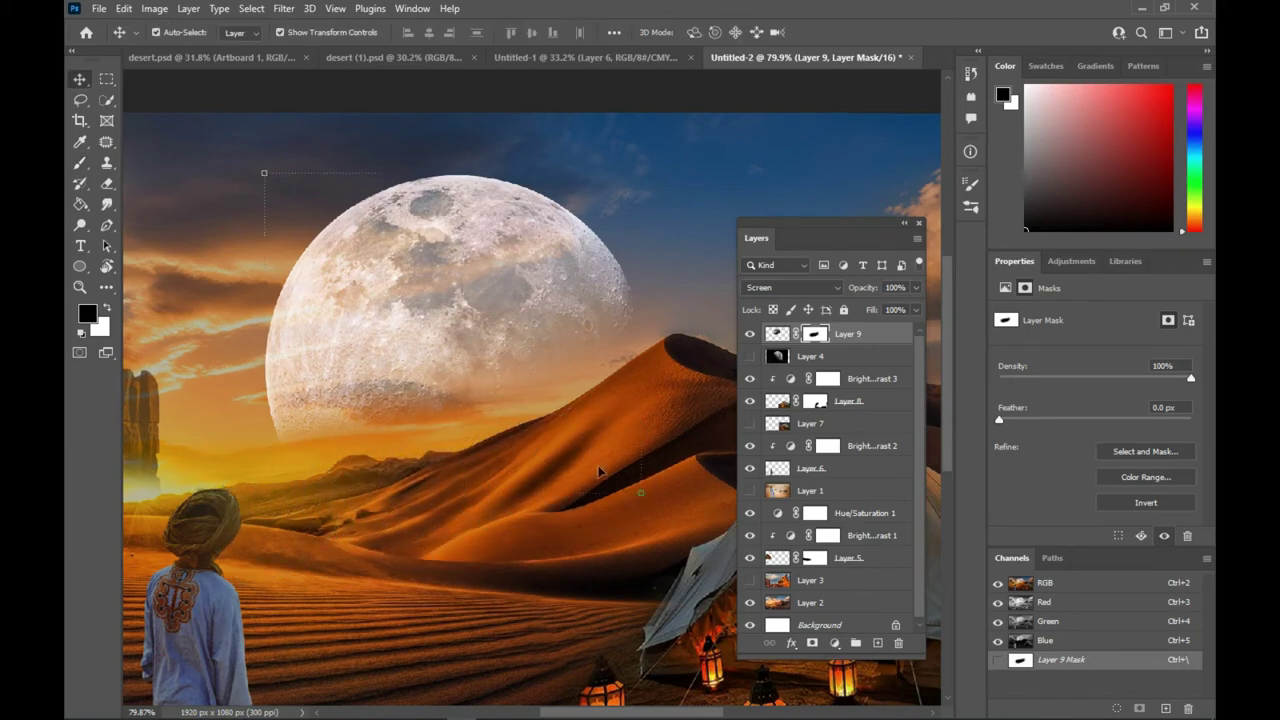
{"action": "left_click_drag", "start_coordinate": [425, 289], "coordinate": [412, 292]}
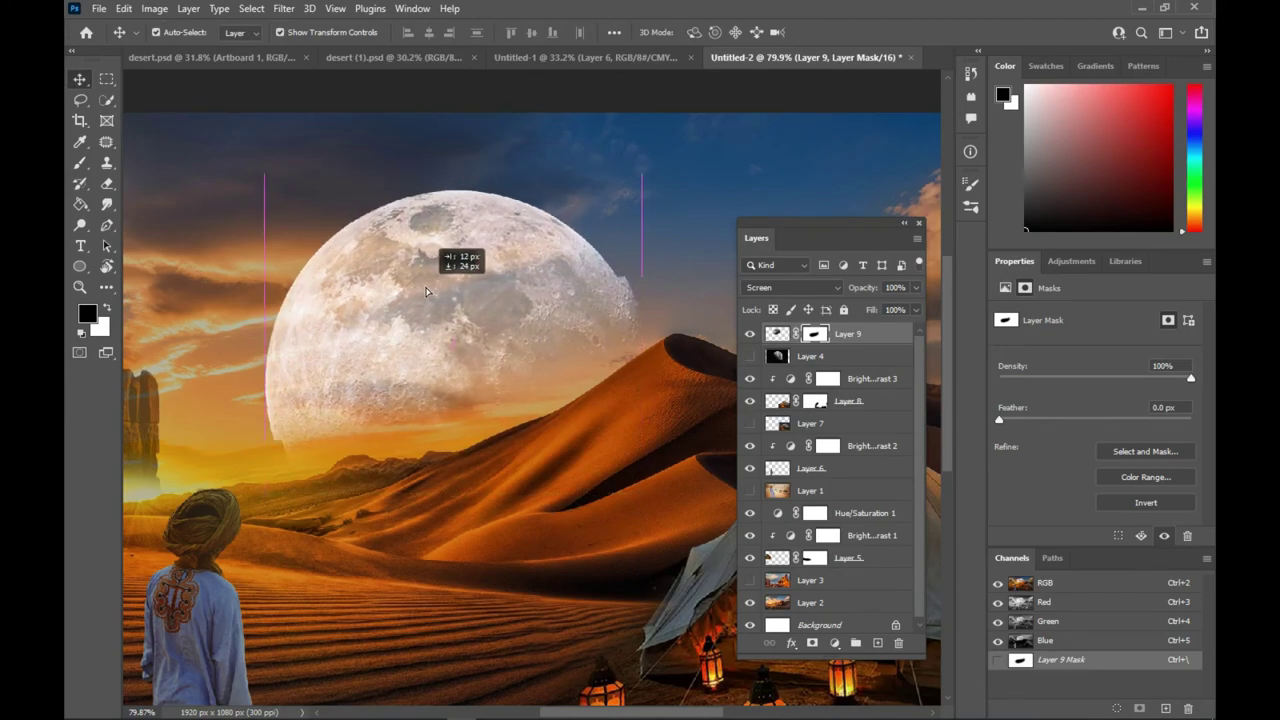
Tilt the moon about -5.4° counterclockwise and enlarge it to roughly 103%.
{"action": "scroll", "coordinate": [412, 292], "scroll_direction": "down", "scroll_amount": 2}
{"action": "left_click_drag", "start_coordinate": [588, 453], "coordinate": [601, 444]}
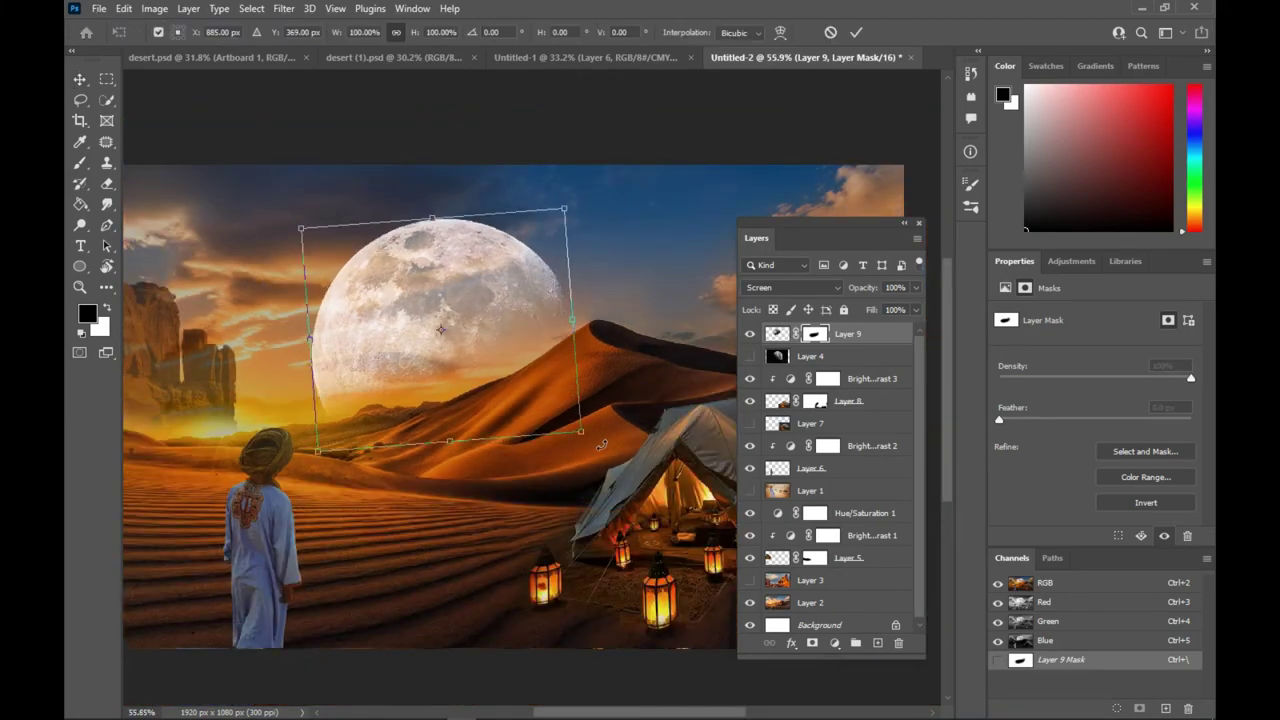
{"action": "left_click_drag", "start_coordinate": [301, 228], "coordinate": [291, 223]}
{"action": "left_click_drag", "start_coordinate": [599, 443], "coordinate": [602, 433]}
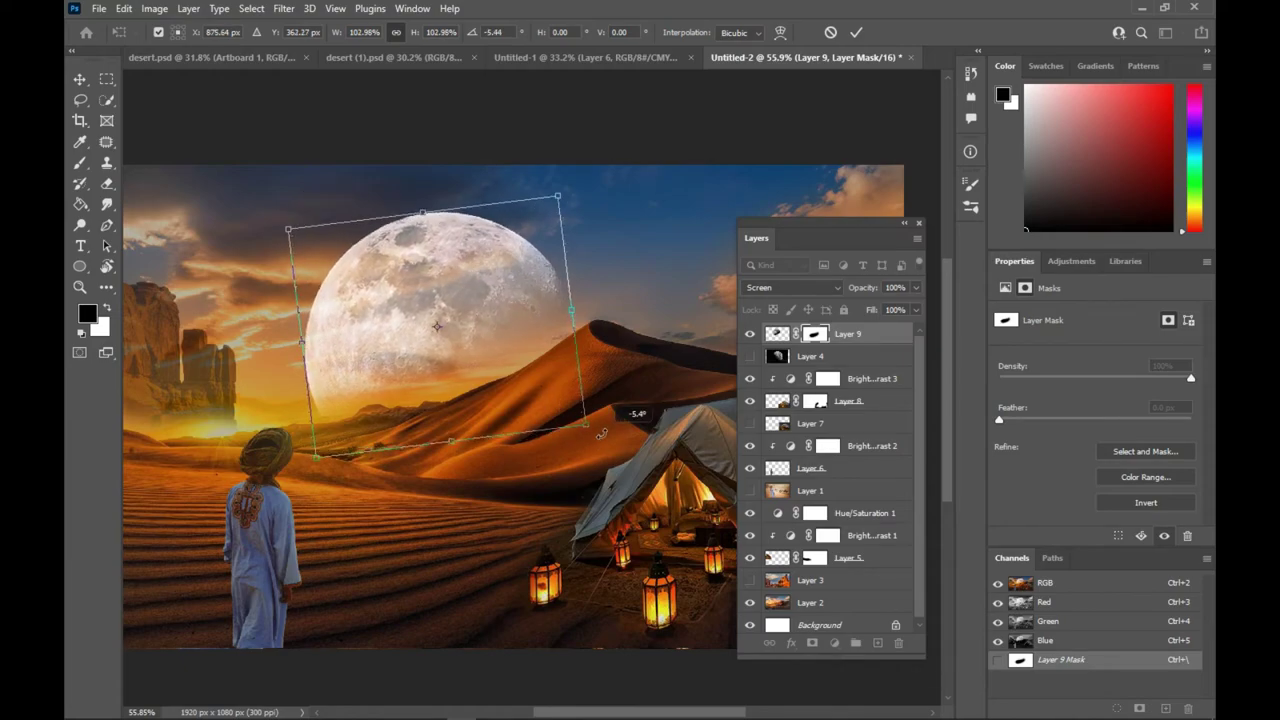
{"action": "left_click", "coordinate": [866, 33]}
{"action": "scroll", "coordinate": [413, 407], "scroll_direction": "up", "scroll_amount": 2}
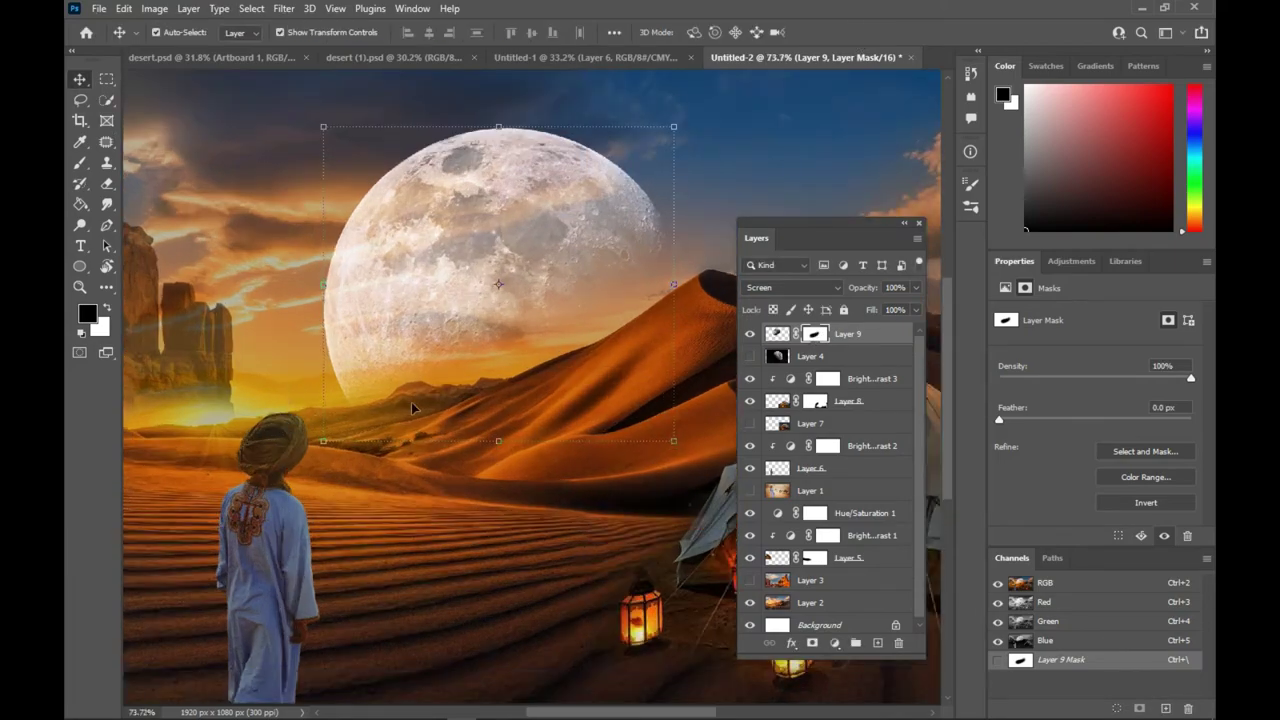
Zoom out and Auto-Select the tent and lanterns layer, Layer 8, with the Move tool.
{"action": "key", "text": "b"}
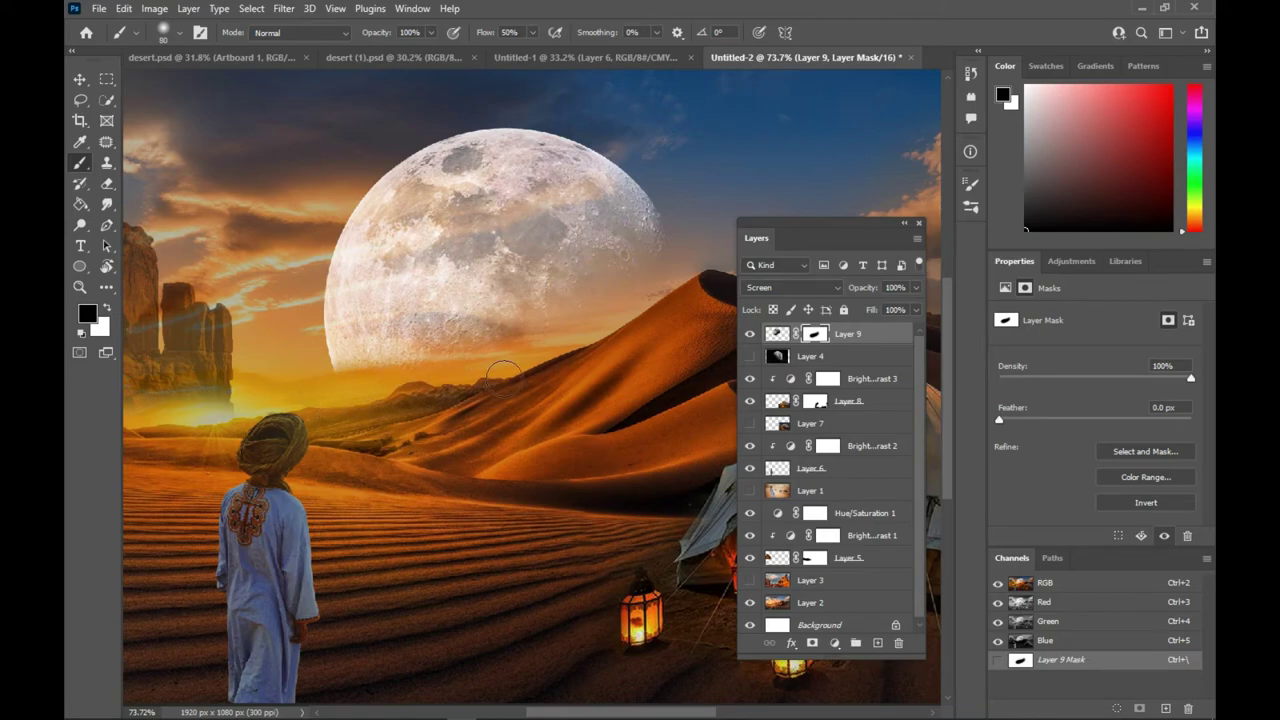
{"action": "scroll", "coordinate": [467, 440], "scroll_direction": "down", "scroll_amount": 2}
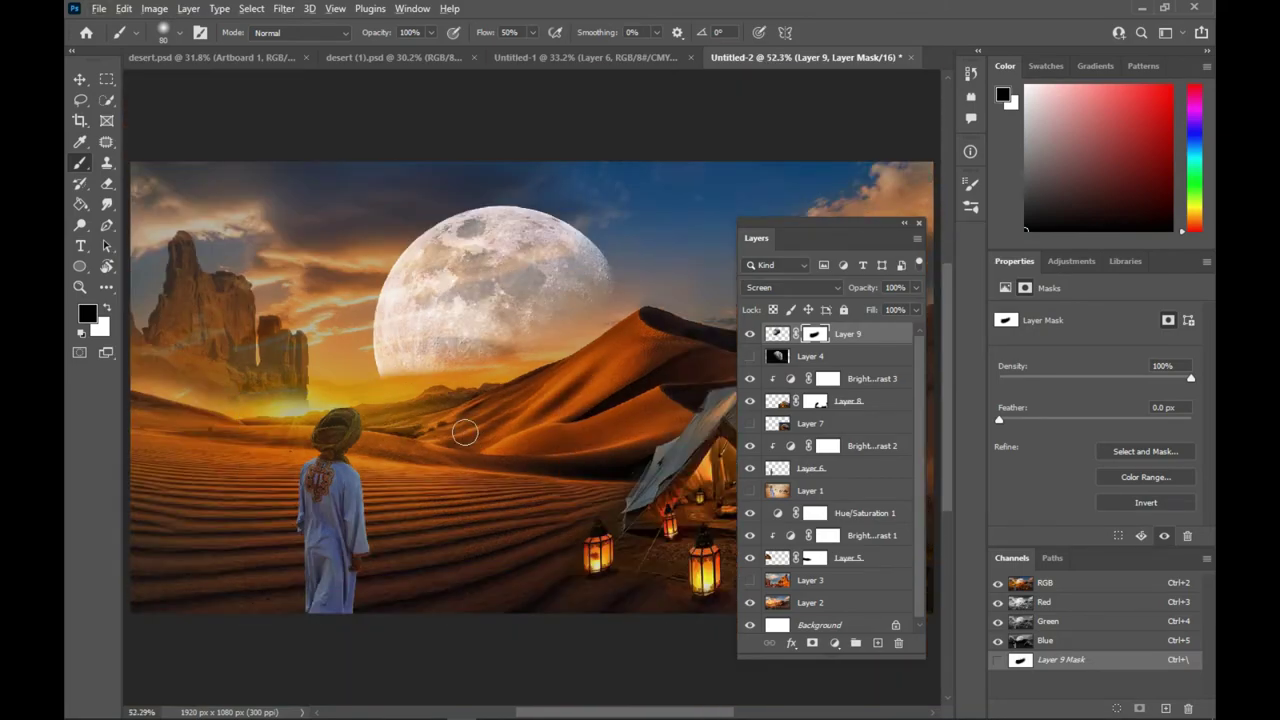
{"action": "scroll", "coordinate": [465, 432], "scroll_direction": "down", "scroll_amount": 2}
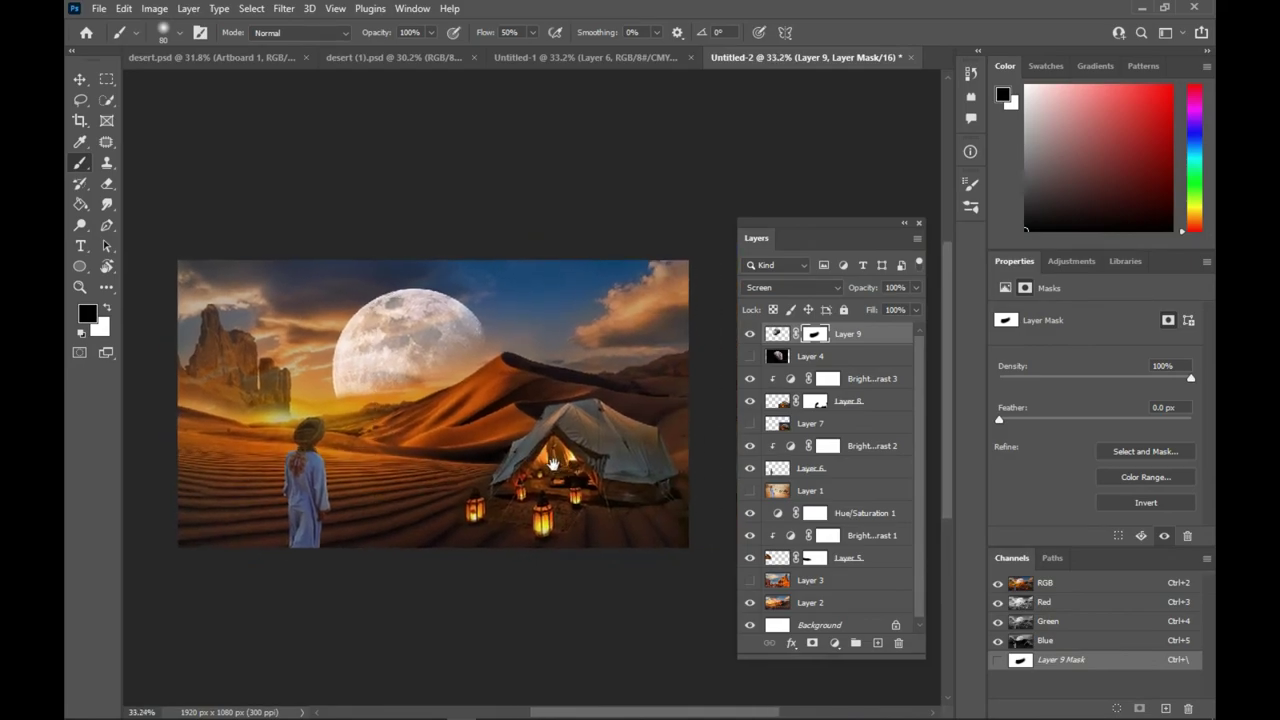
{"action": "key", "text": "v"}
{"action": "left_click", "coordinate": [443, 463]}
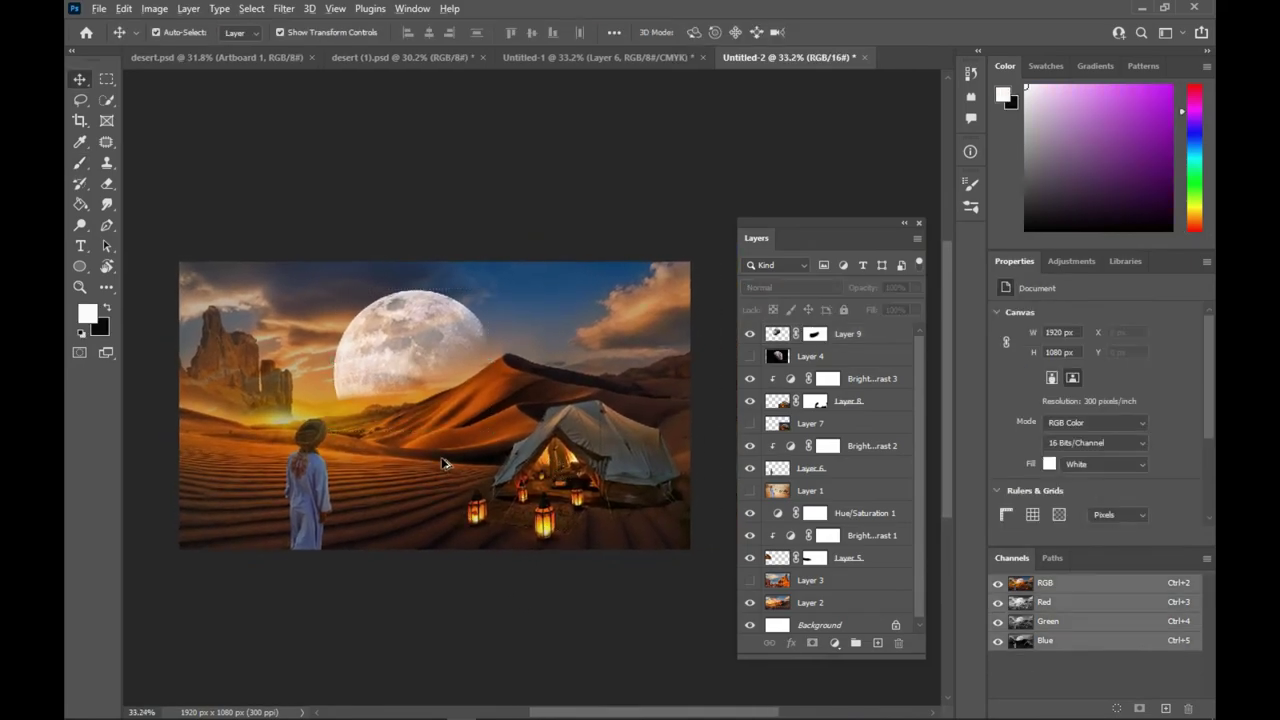
{"action": "scroll", "coordinate": [443, 470], "scroll_direction": "up", "scroll_amount": 1}
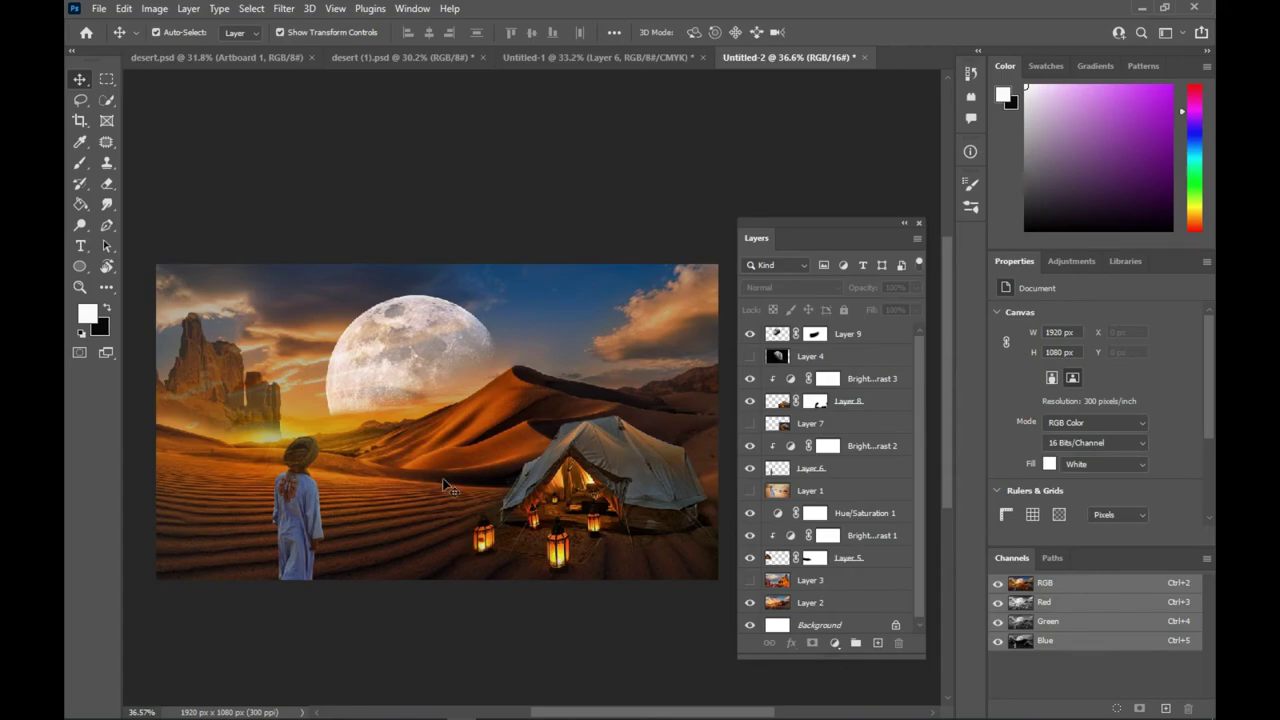
{"action": "scroll", "coordinate": [447, 485], "scroll_direction": "up", "scroll_amount": 1}
Zoom in on the front lantern and Quick Select its top and right side with a smaller brush.
{"action": "left_click", "coordinate": [585, 455]}
{"action": "scroll", "coordinate": [585, 455], "scroll_direction": "up", "scroll_amount": 1}
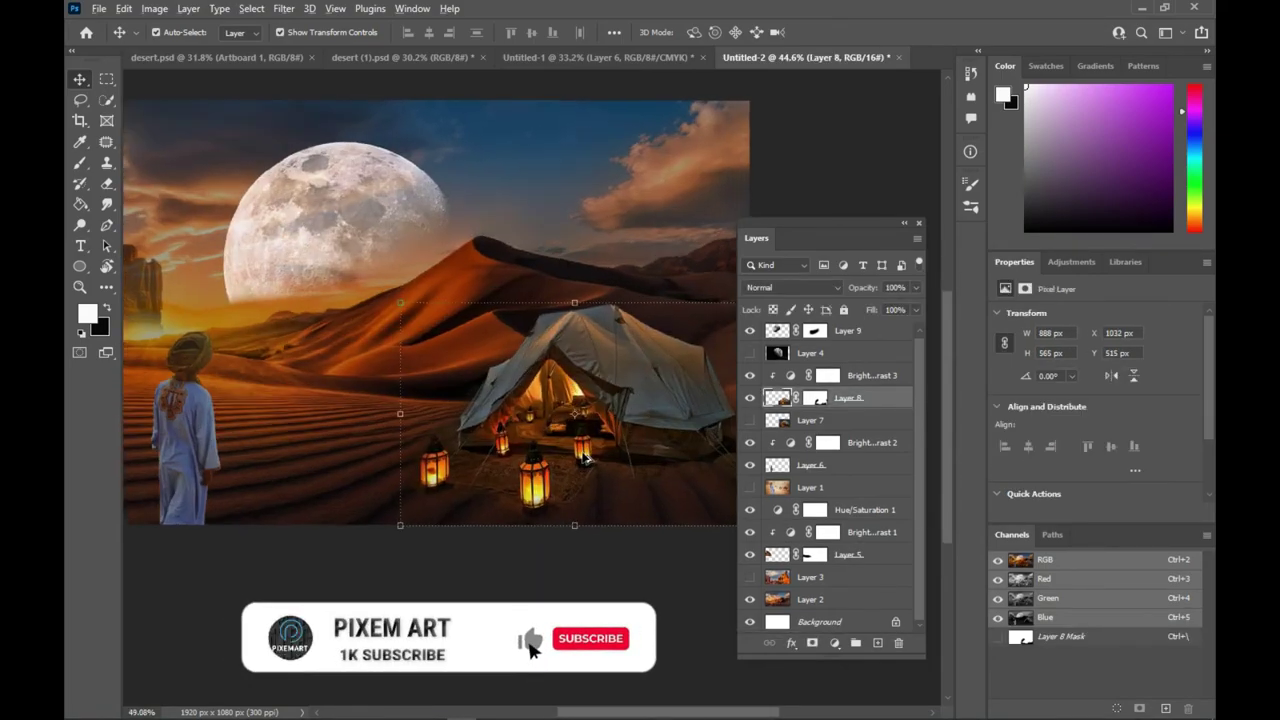
{"action": "scroll", "coordinate": [585, 456], "scroll_direction": "up", "scroll_amount": 1}
{"action": "scroll", "coordinate": [570, 455], "scroll_direction": "up", "scroll_amount": 1}
{"action": "scroll", "coordinate": [550, 452], "scroll_direction": "up", "scroll_amount": 1}
{"action": "scroll", "coordinate": [507, 450], "scroll_direction": "up", "scroll_amount": 1}
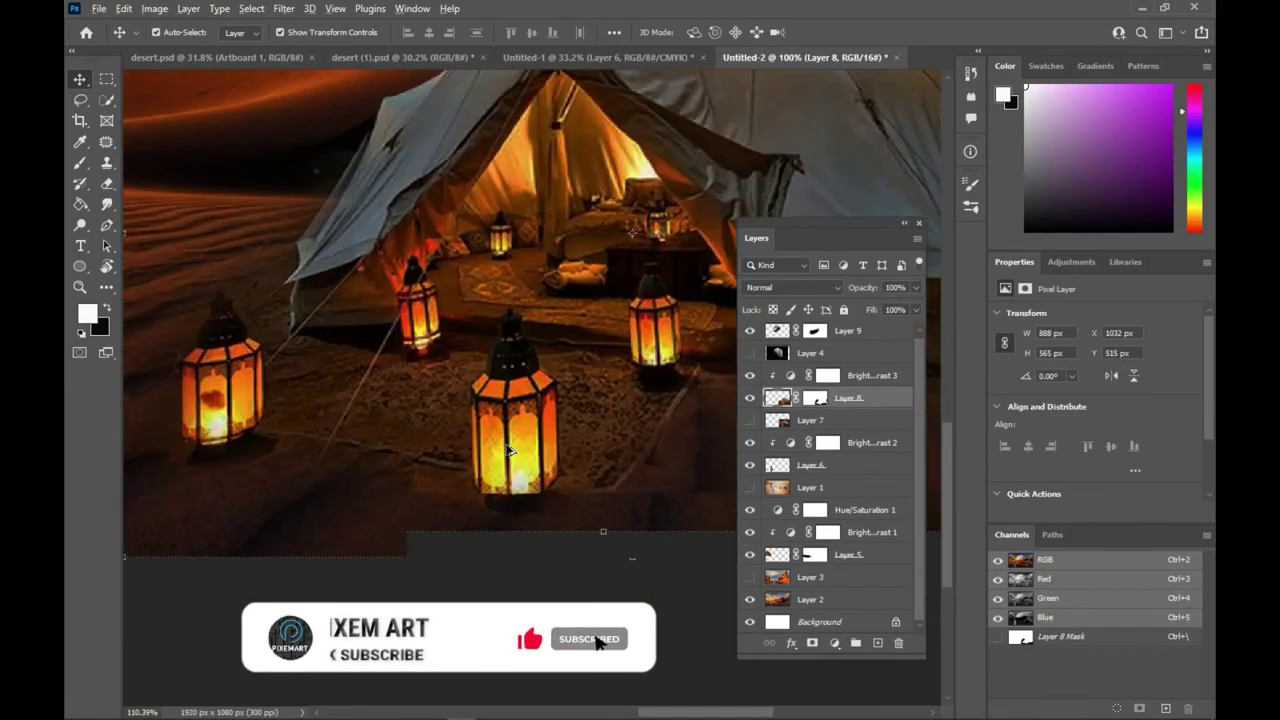
{"action": "scroll", "coordinate": [507, 450], "scroll_direction": "up", "scroll_amount": 1}
{"action": "scroll", "coordinate": [555, 400], "scroll_direction": "up", "scroll_amount": 1}
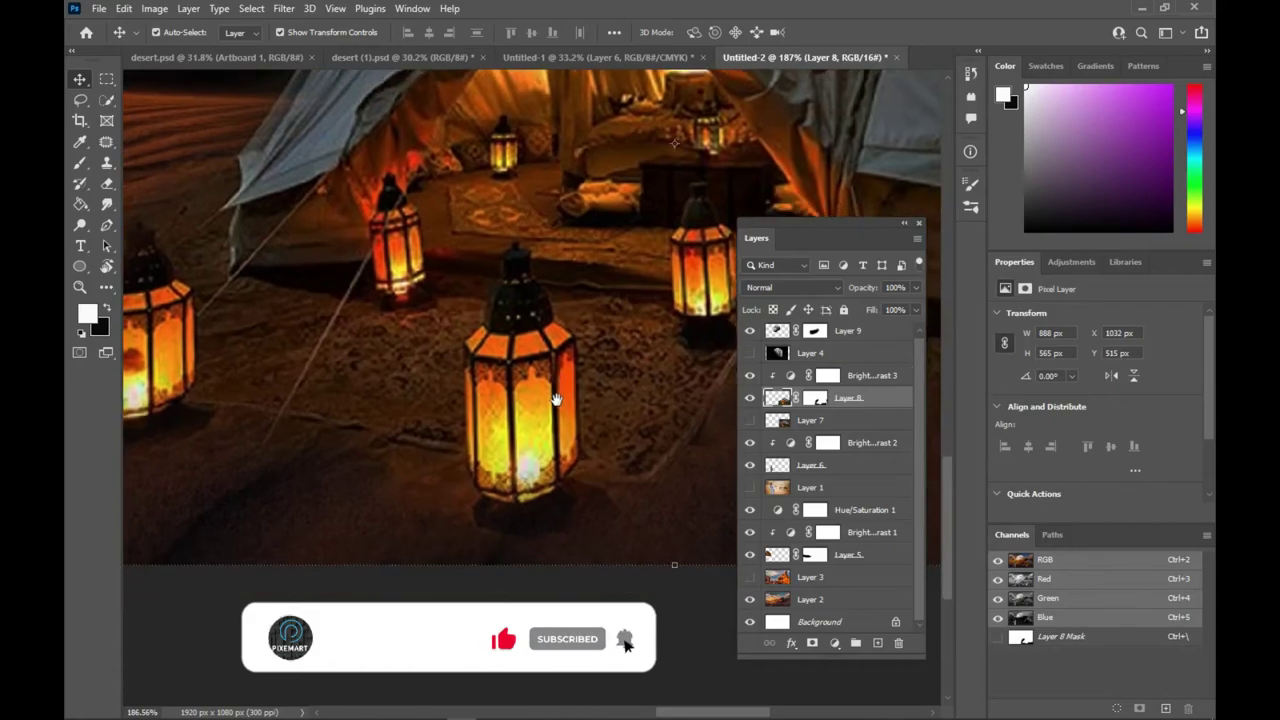
{"action": "left_click", "coordinate": [107, 100]}
{"action": "scroll", "coordinate": [530, 340], "scroll_direction": "up", "scroll_amount": 1}
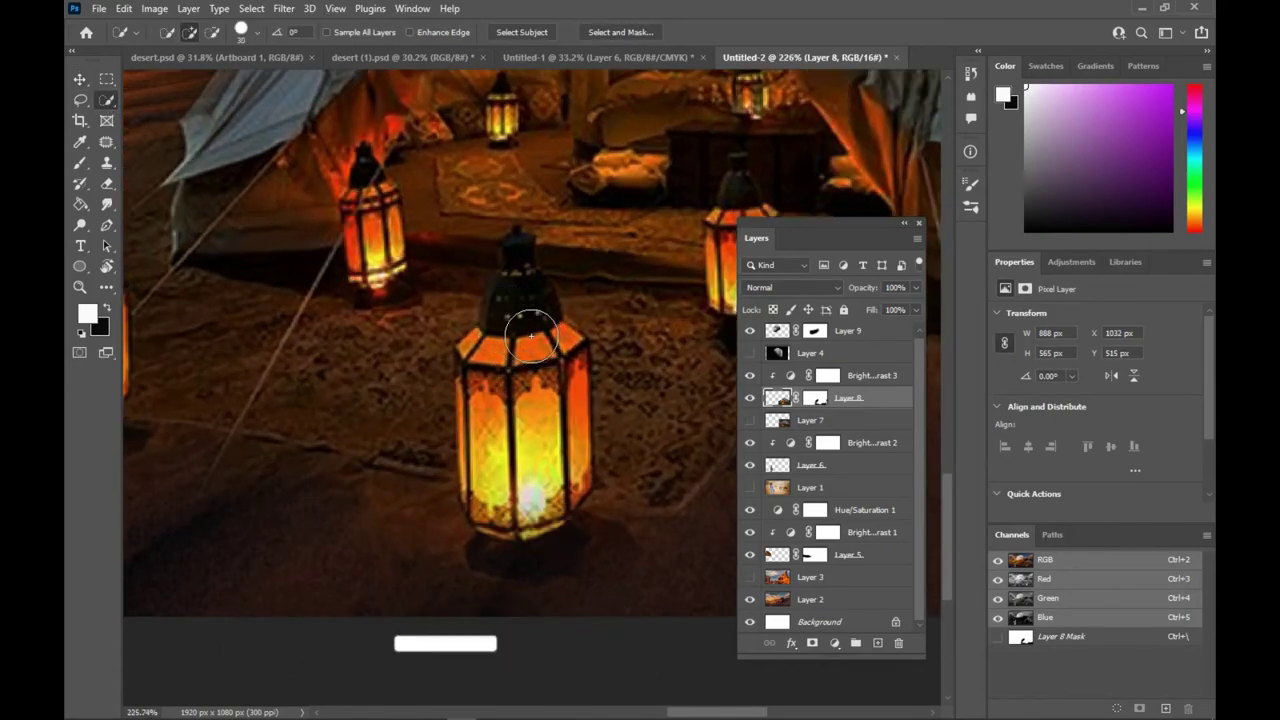
{"action": "key", "text": "bracketleft"}
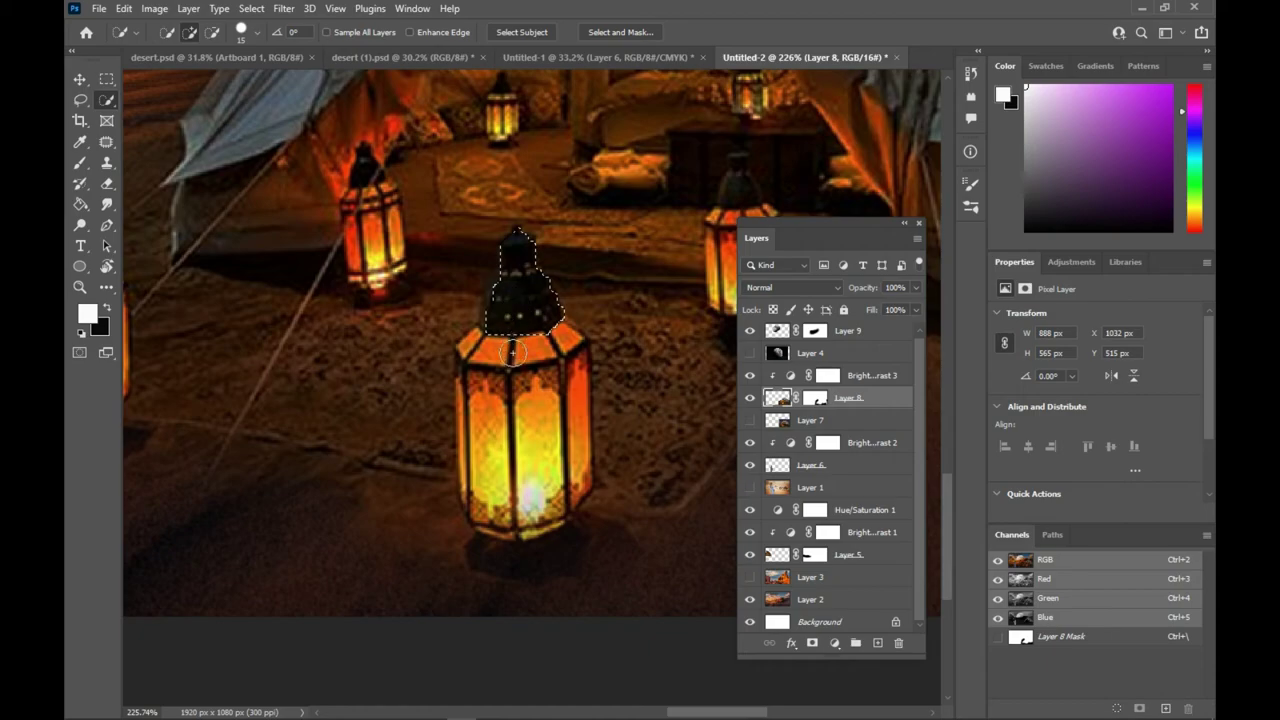
{"action": "mouse_move", "coordinate": [512, 438]}
{"action": "left_mouse_down"}
{"action": "mouse_move", "coordinate": [569, 380]}
{"action": "mouse_move", "coordinate": [466, 466]}
{"action": "mouse_move", "coordinate": [628, 381]}
{"action": "mouse_move", "coordinate": [629, 416]}
{"action": "left_mouse_up"}
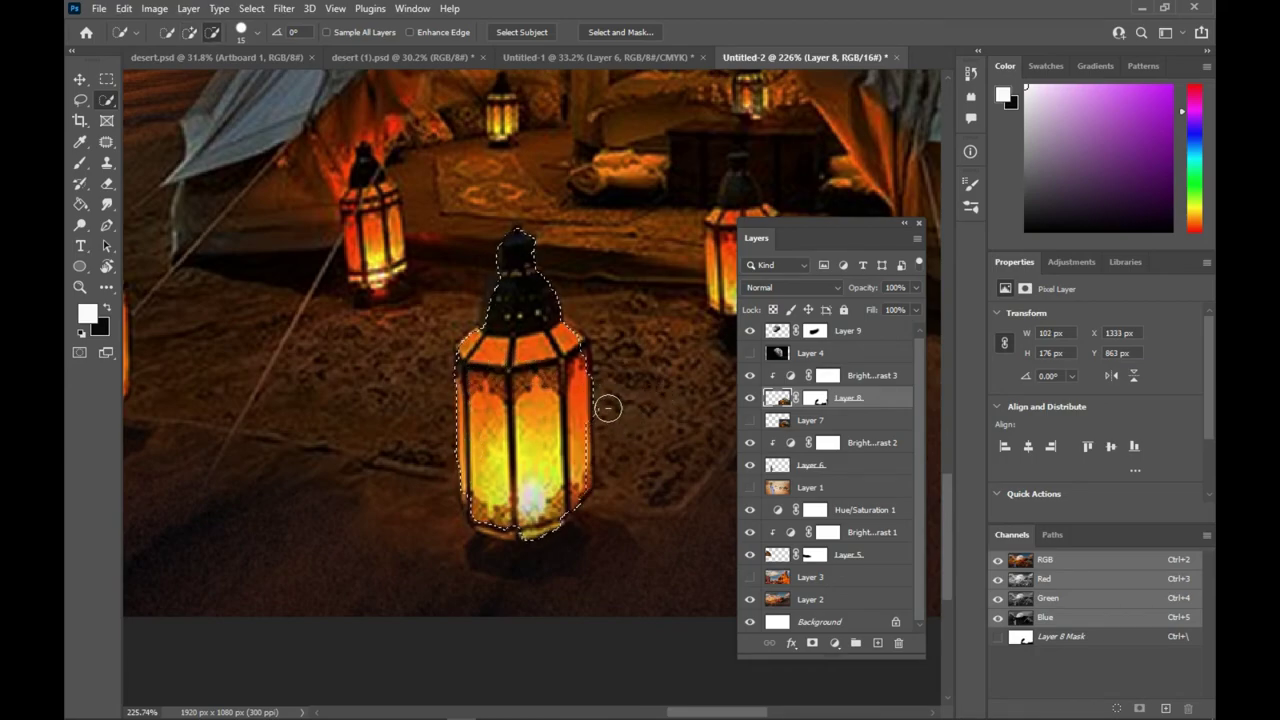
Add the top-right and top-left orange panels and the upper-left dark edge to the lantern selection.
{"action": "scroll", "coordinate": [510, 465], "scroll_direction": "up", "scroll_amount": 2}
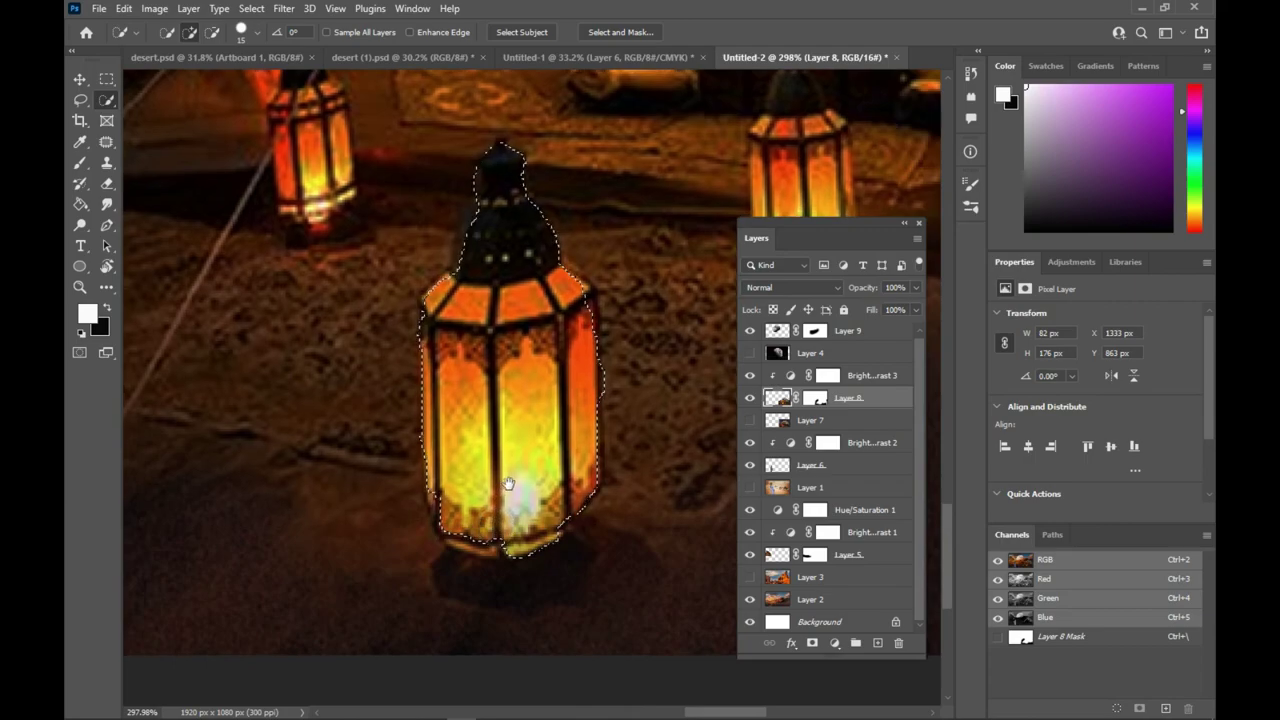
{"action": "scroll", "coordinate": [508, 470], "scroll_direction": "up", "scroll_amount": 1}
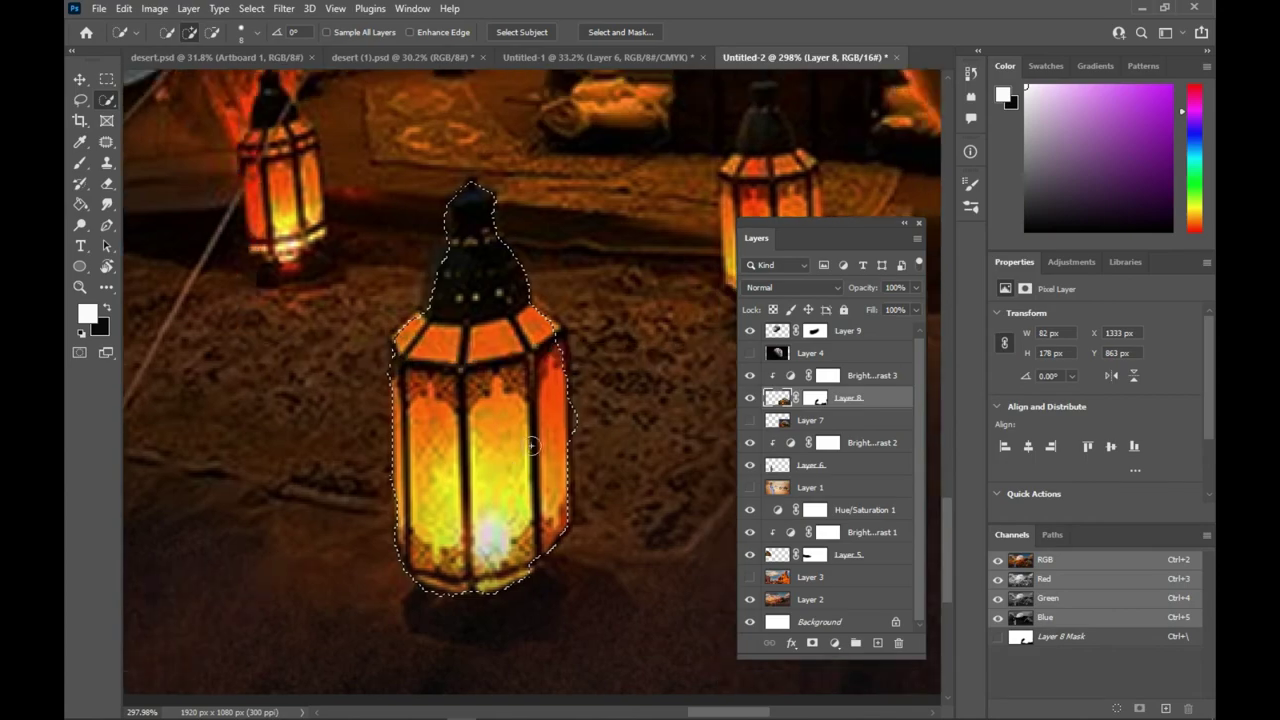
{"action": "left_click_drag", "start_coordinate": [621, 344], "coordinate": [581, 414]}
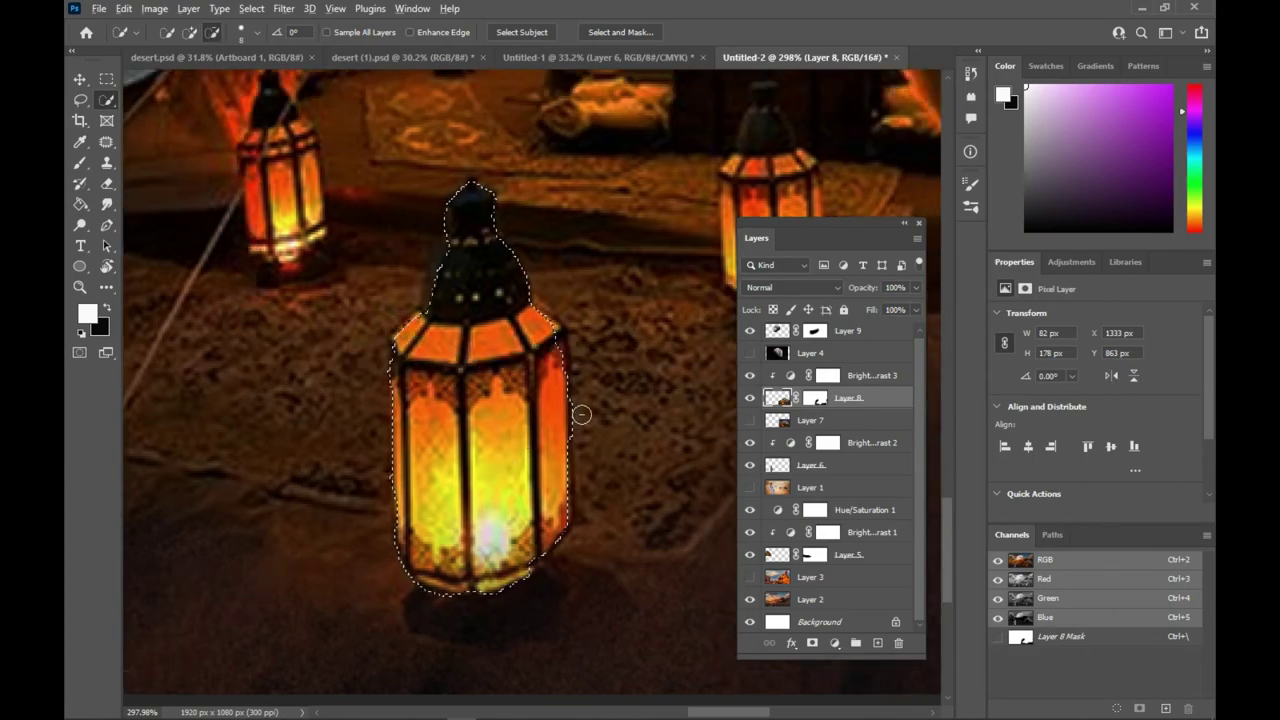
{"action": "scroll", "coordinate": [563, 360], "scroll_direction": "up", "scroll_amount": 1}
{"action": "scroll", "coordinate": [505, 353], "scroll_direction": "up", "scroll_amount": 1}
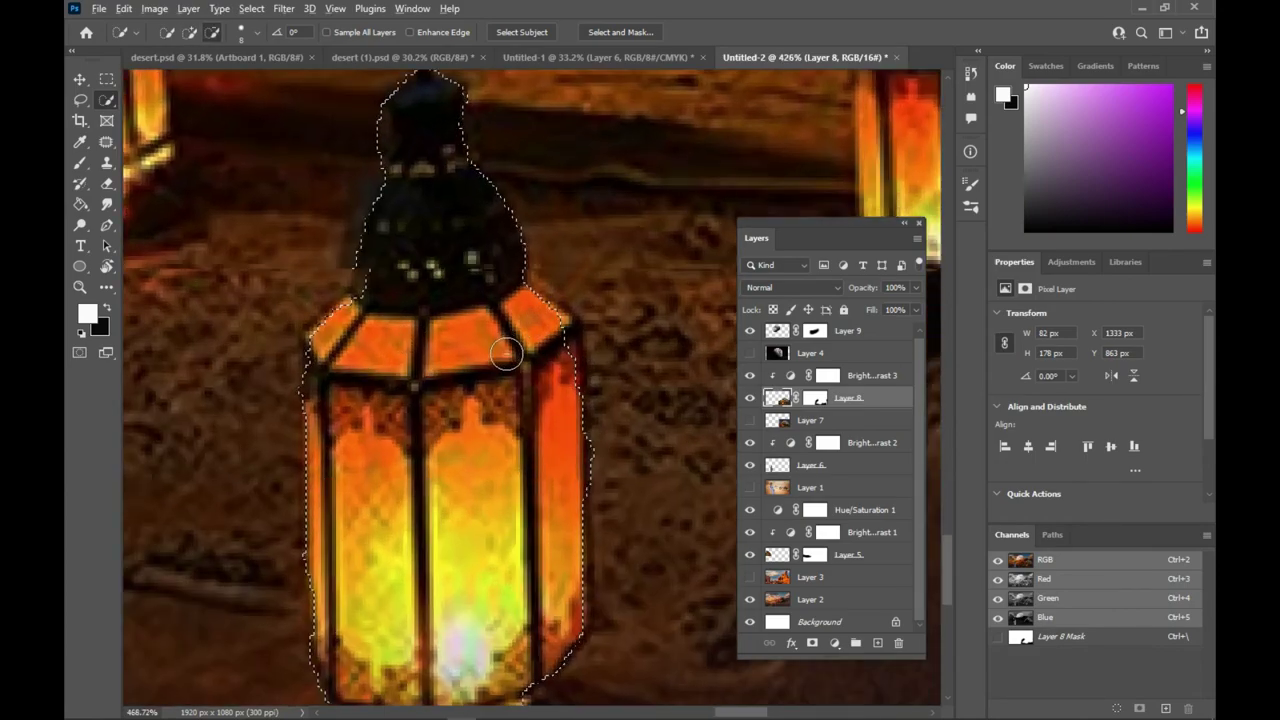
{"action": "scroll", "coordinate": [505, 353], "scroll_direction": "up", "scroll_amount": 1}
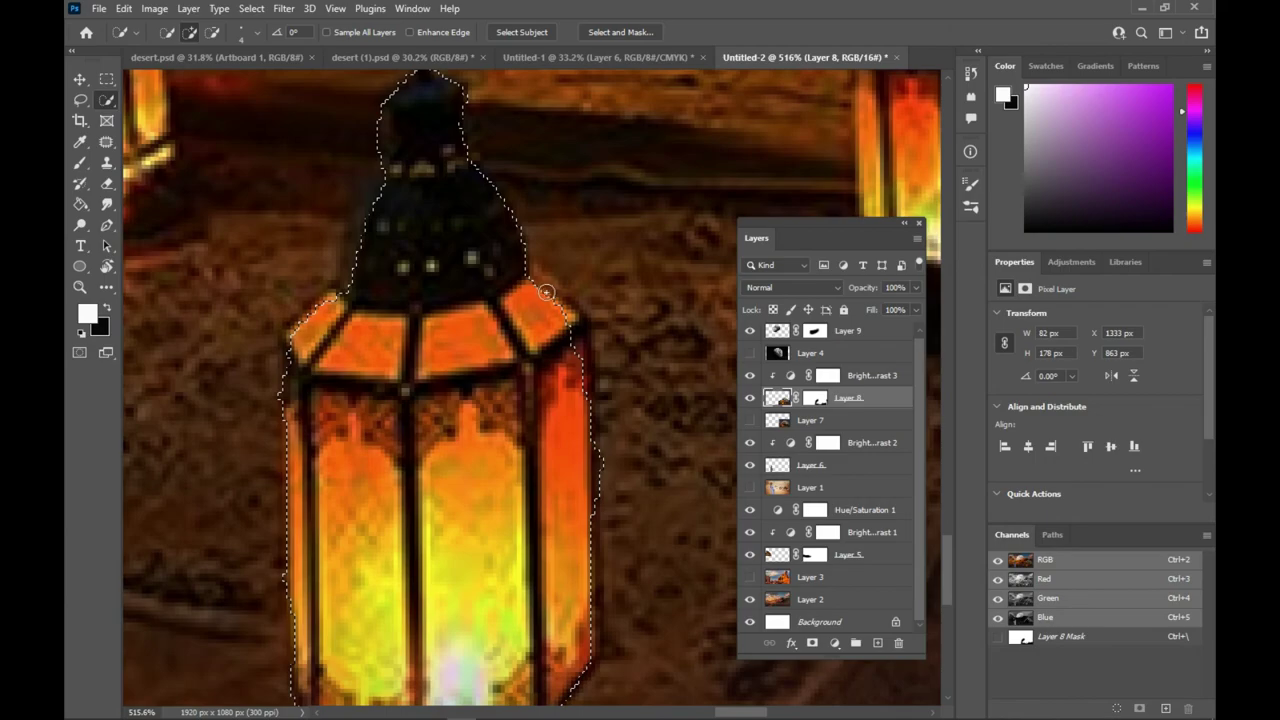
{"action": "left_click", "coordinate": [558, 313]}
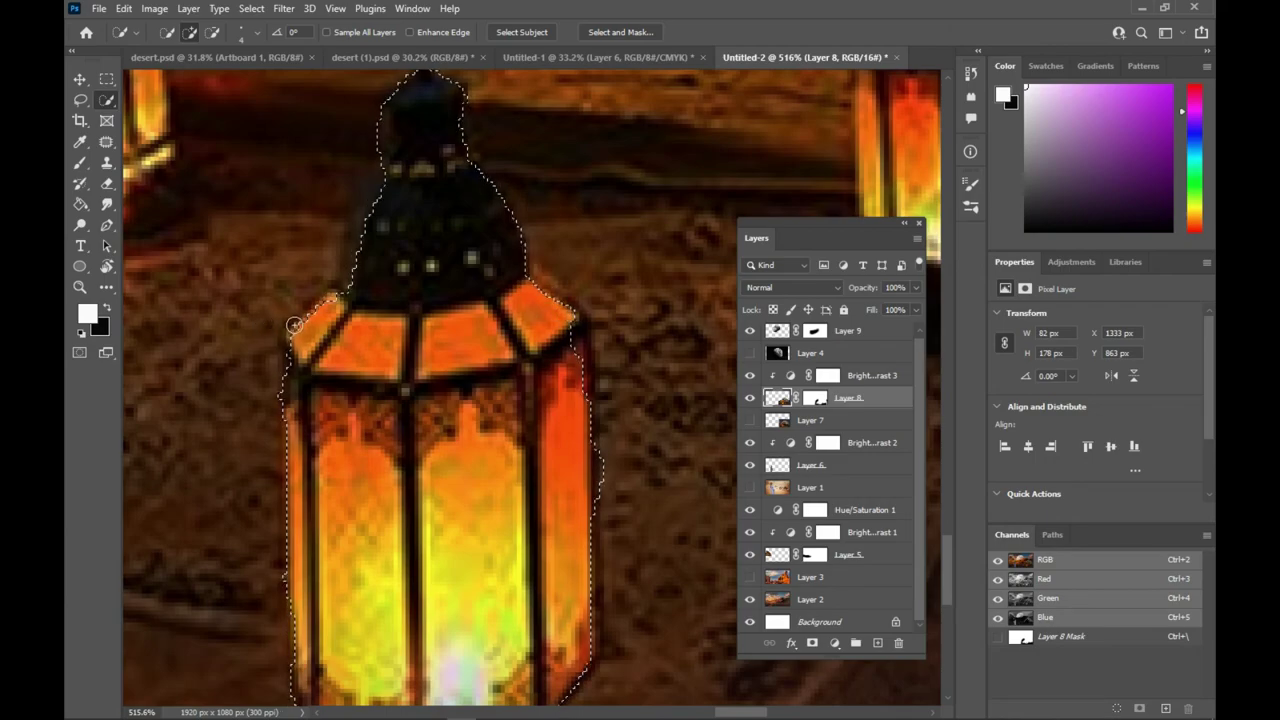
{"action": "left_click_drag", "start_coordinate": [289, 331], "coordinate": [325, 300]}
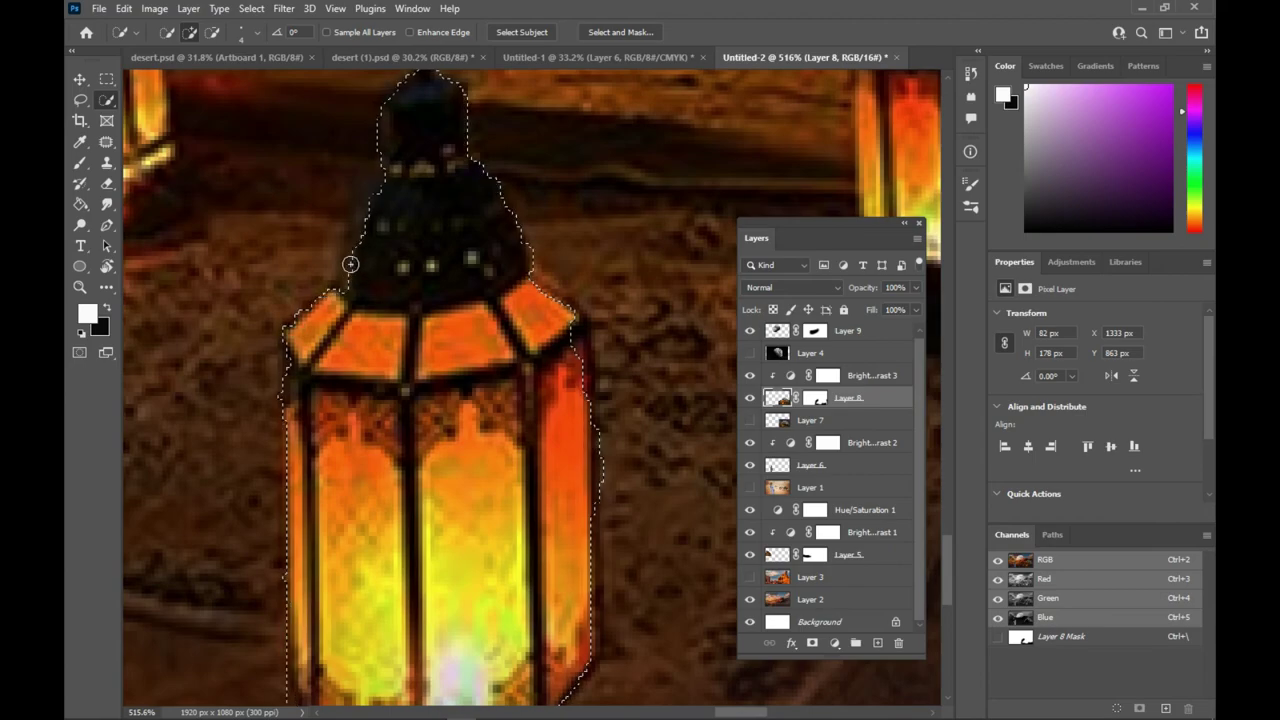
{"action": "left_click", "coordinate": [360, 212]}
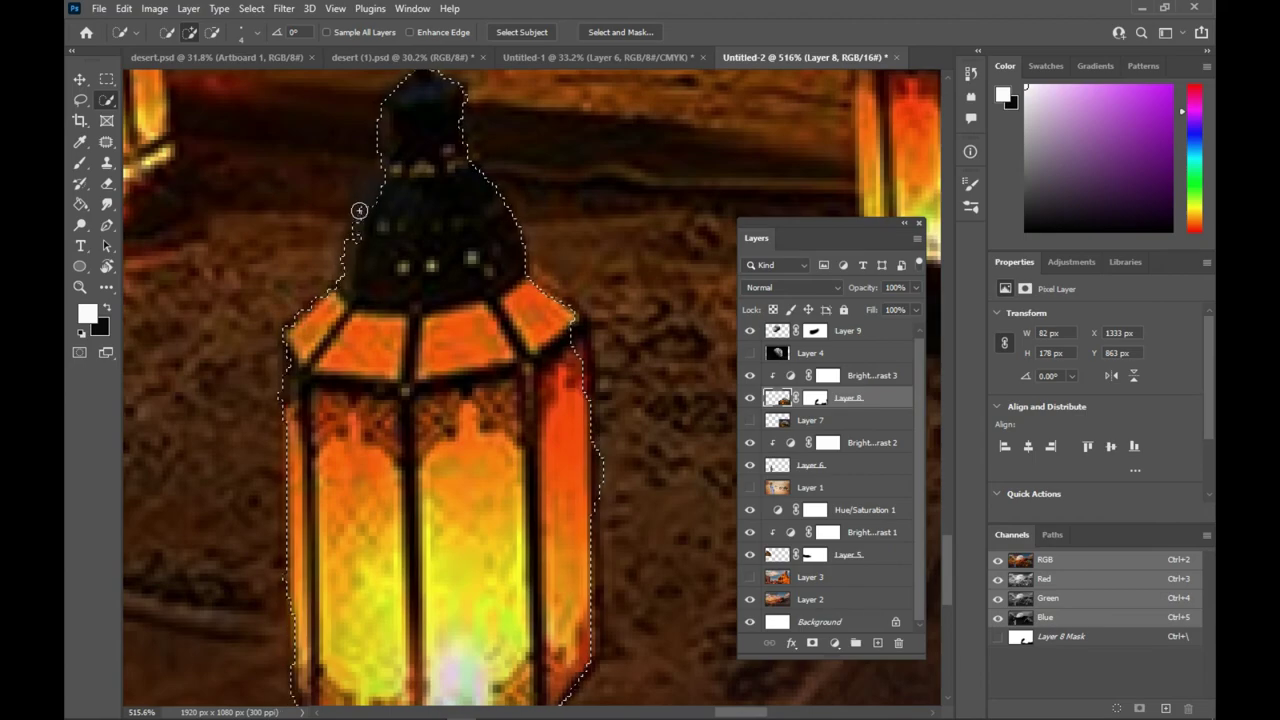
{"action": "left_click_drag", "start_coordinate": [412, 202], "coordinate": [414, 343]}
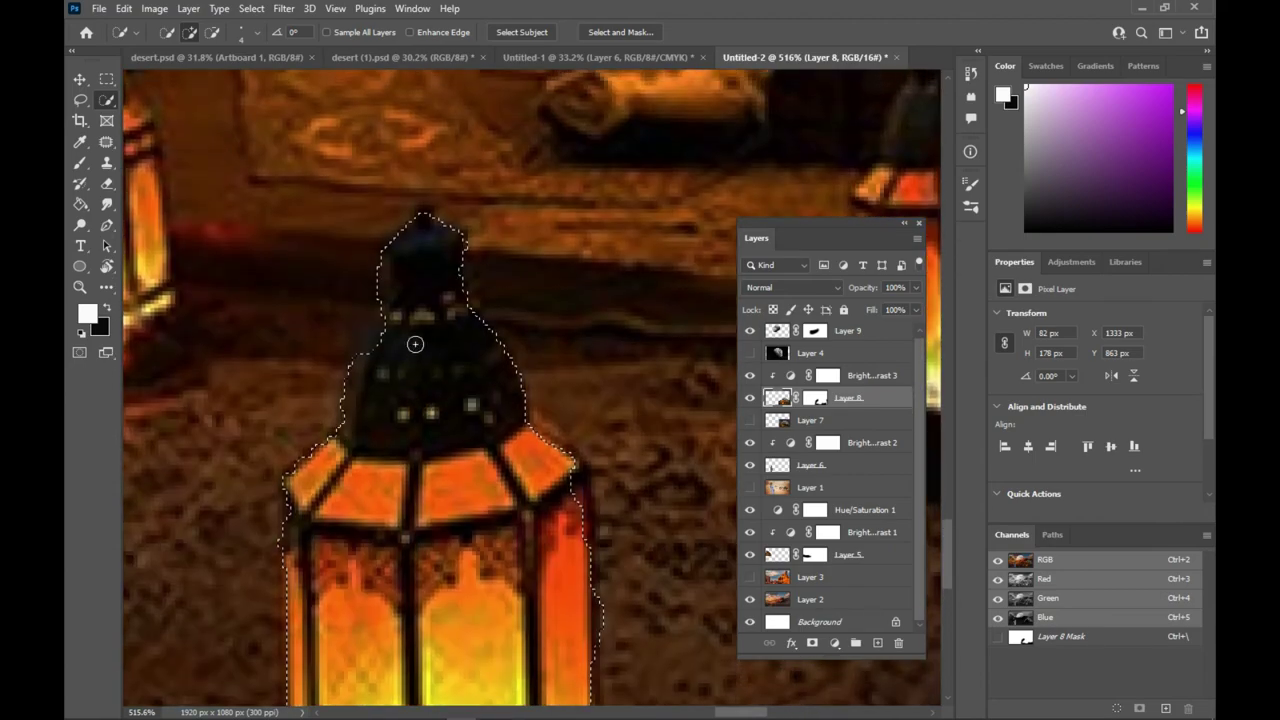
{"action": "scroll", "coordinate": [380, 345], "scroll_direction": "down", "scroll_amount": 2}
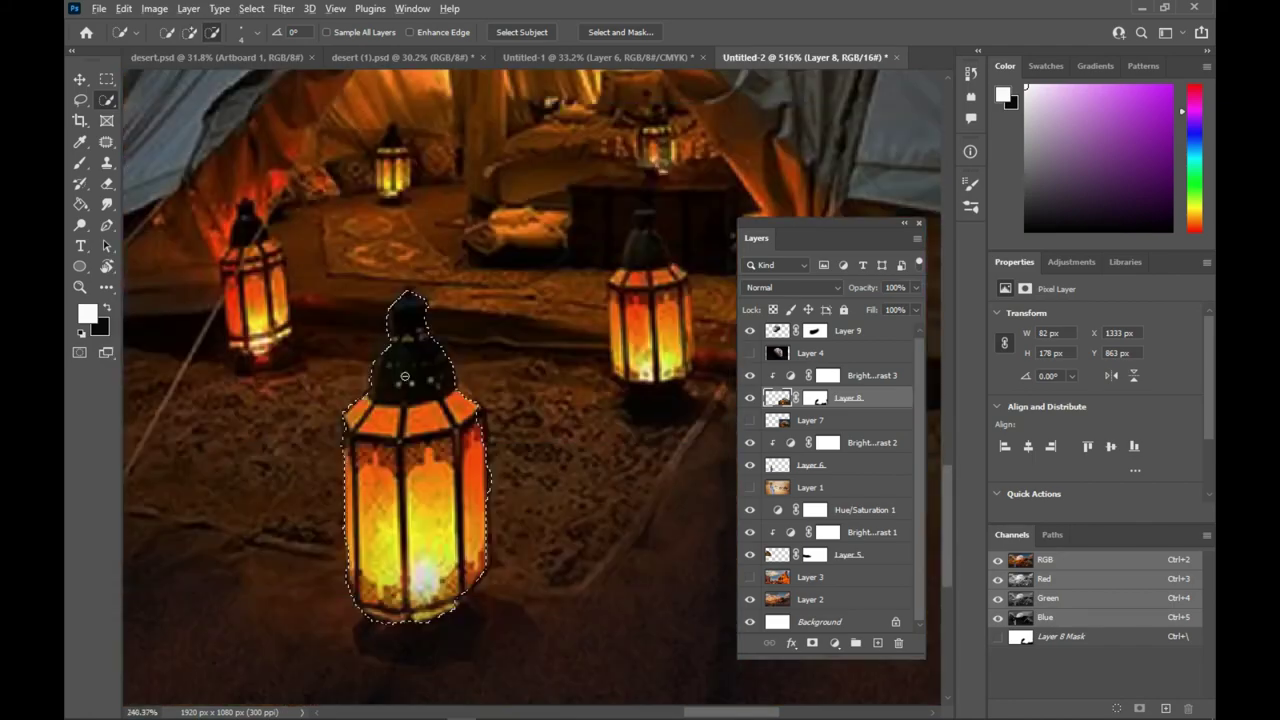
{"action": "scroll", "coordinate": [380, 345], "scroll_direction": "down", "scroll_amount": 2}
{"action": "scroll", "coordinate": [380, 345], "scroll_direction": "down", "scroll_amount": 1}
{"action": "scroll", "coordinate": [456, 462], "scroll_direction": "up", "scroll_amount": 2}
{"action": "scroll", "coordinate": [456, 462], "scroll_direction": "up", "scroll_amount": 1}
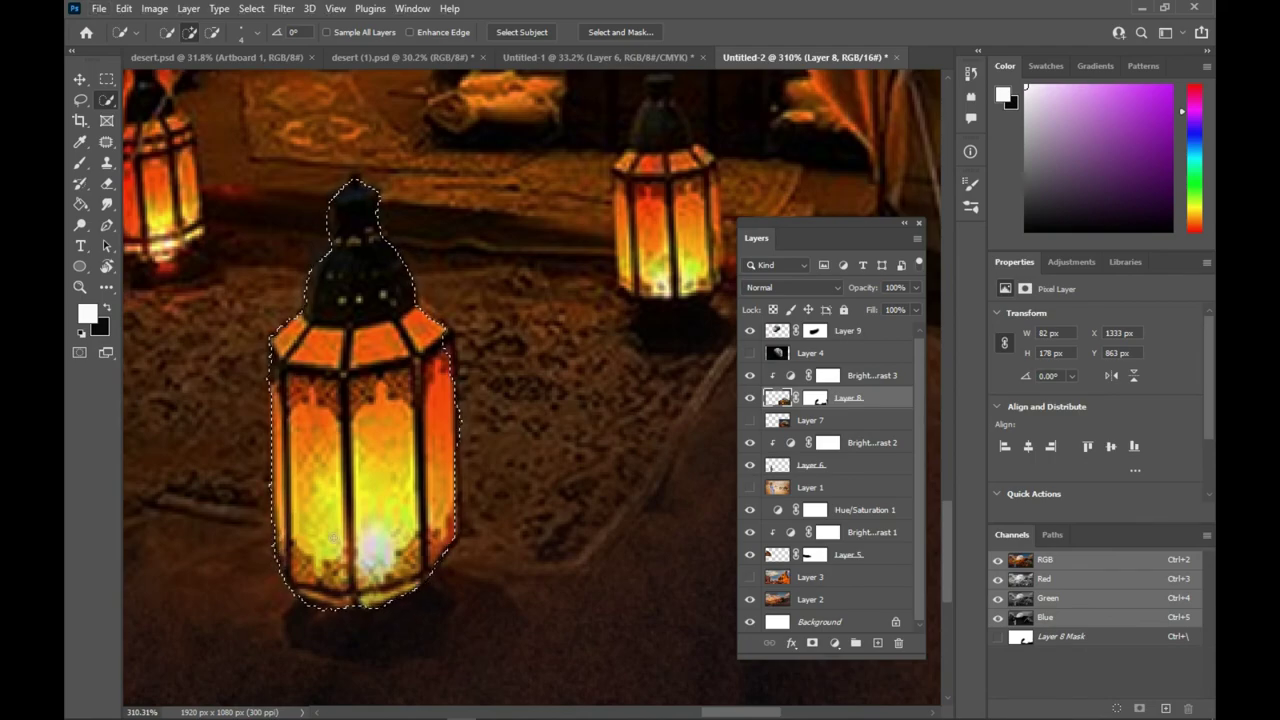
Trim stray background slivers off the lantern selection's right edge.
{"action": "scroll", "coordinate": [364, 520], "scroll_direction": "down", "scroll_amount": 3}
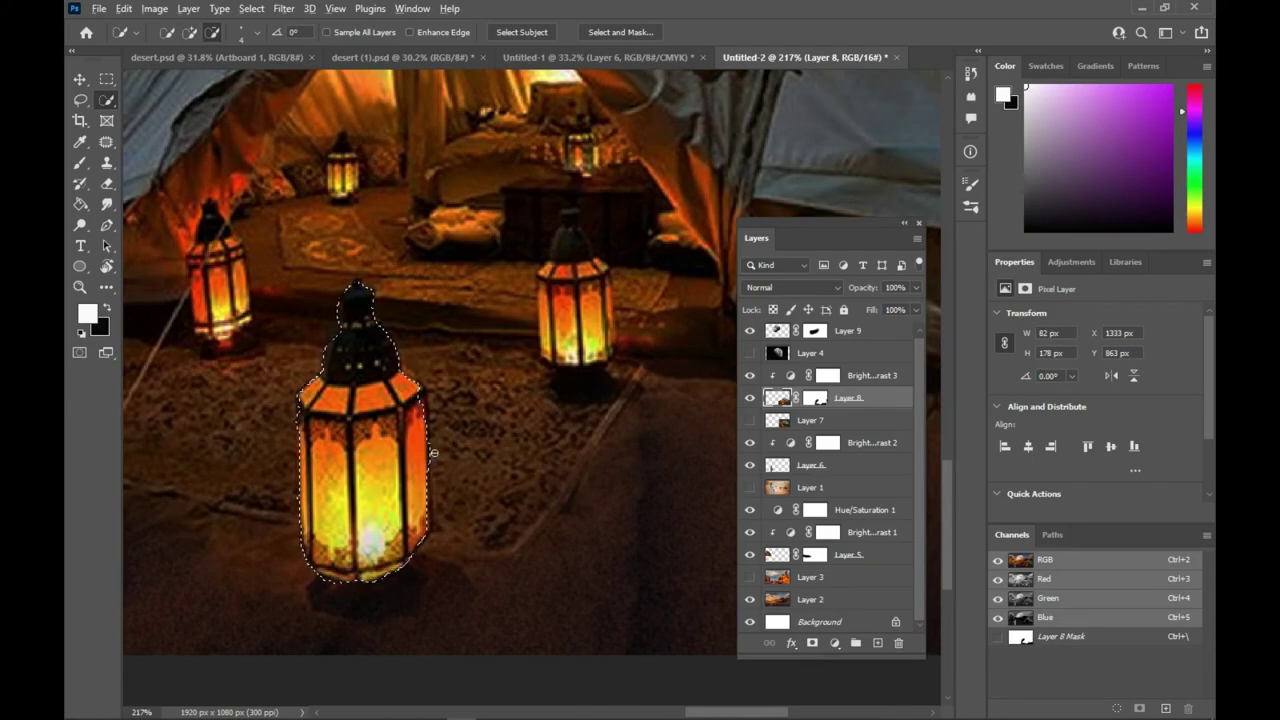
{"action": "left_click_drag", "start_coordinate": [433, 453], "coordinate": [431, 440]}
{"action": "scroll", "coordinate": [431, 440], "scroll_direction": "up", "scroll_amount": 1}
{"action": "scroll", "coordinate": [425, 410], "scroll_direction": "up", "scroll_amount": 2}
{"action": "scroll", "coordinate": [432, 387], "scroll_direction": "up", "scroll_amount": 2}
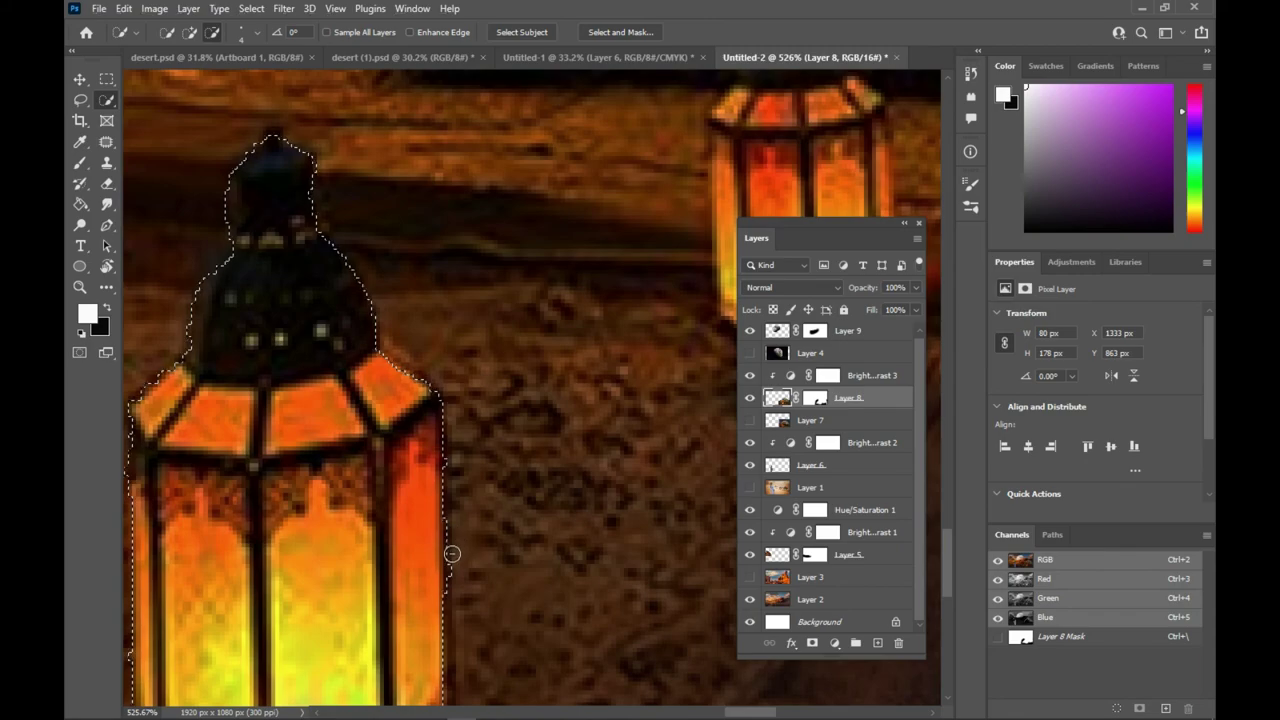
{"action": "left_click_drag", "start_coordinate": [452, 553], "coordinate": [455, 578]}
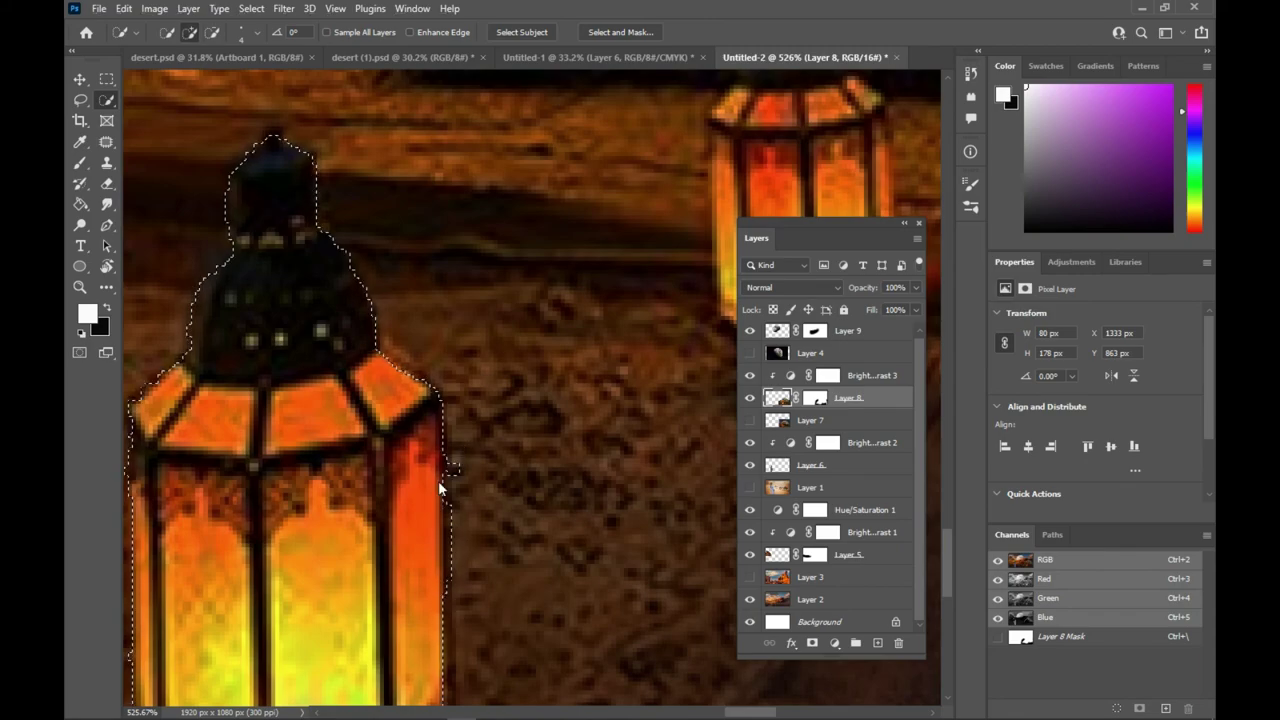
{"action": "scroll", "coordinate": [445, 470], "scroll_direction": "down", "scroll_amount": 2}
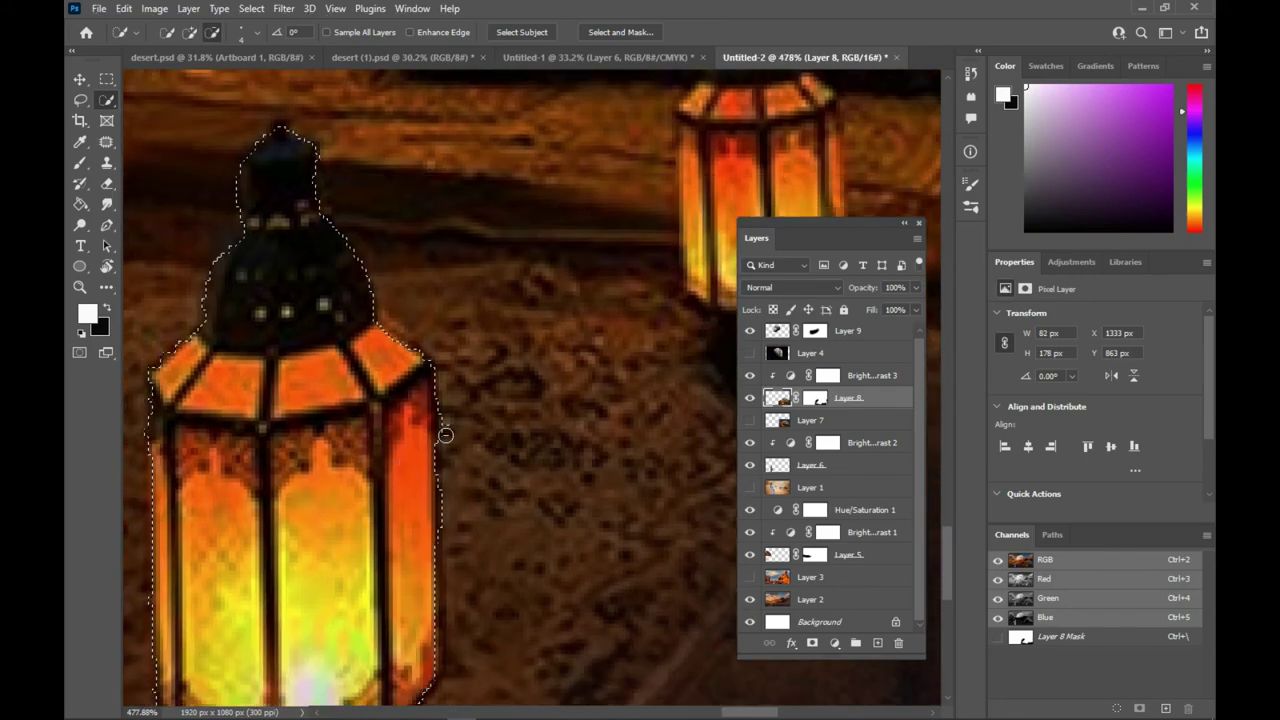
{"action": "left_click", "coordinate": [428, 417], "text": "alt"}
{"action": "scroll", "coordinate": [420, 425], "scroll_direction": "down", "scroll_amount": 3}
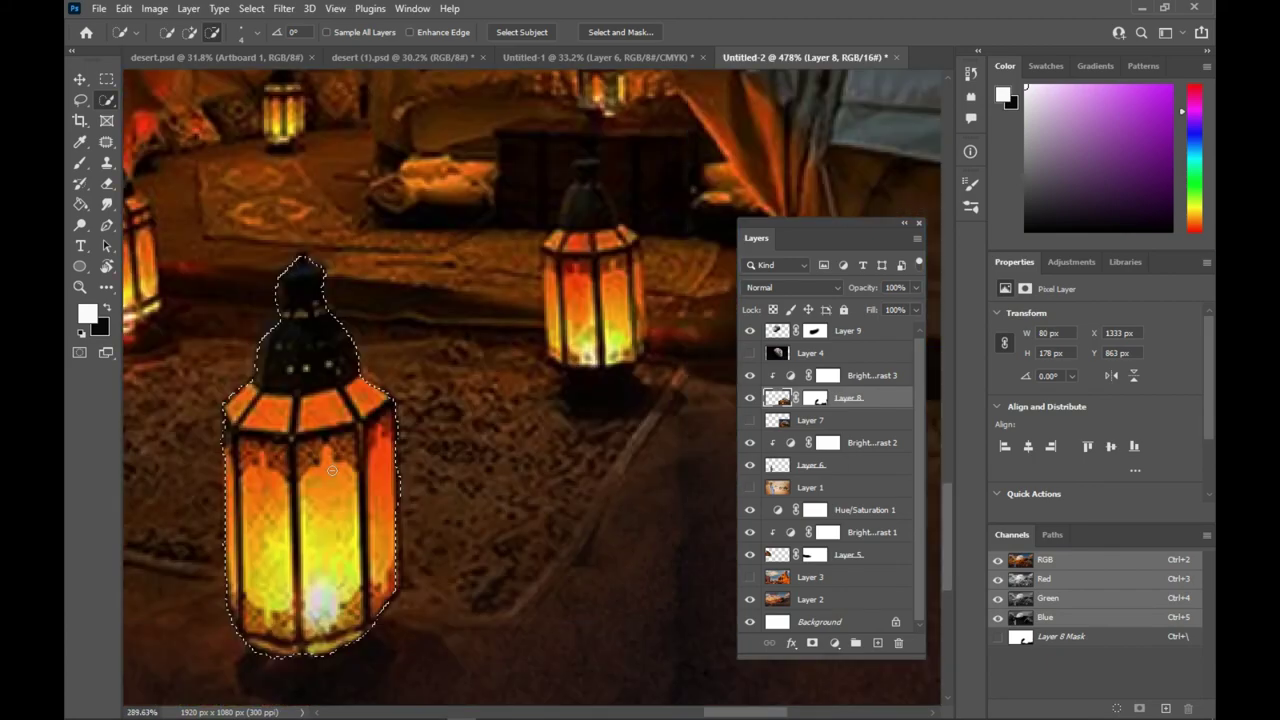
{"action": "scroll", "coordinate": [390, 445], "scroll_direction": "down", "scroll_amount": 3}
{"action": "scroll", "coordinate": [360, 465], "scroll_direction": "down", "scroll_amount": 3}
{"action": "scroll", "coordinate": [335, 480], "scroll_direction": "down", "scroll_amount": 2}
Copy the selected lantern to Layer 10 and move it beside the robed man.
{"action": "key", "text": "ctrl+j"}
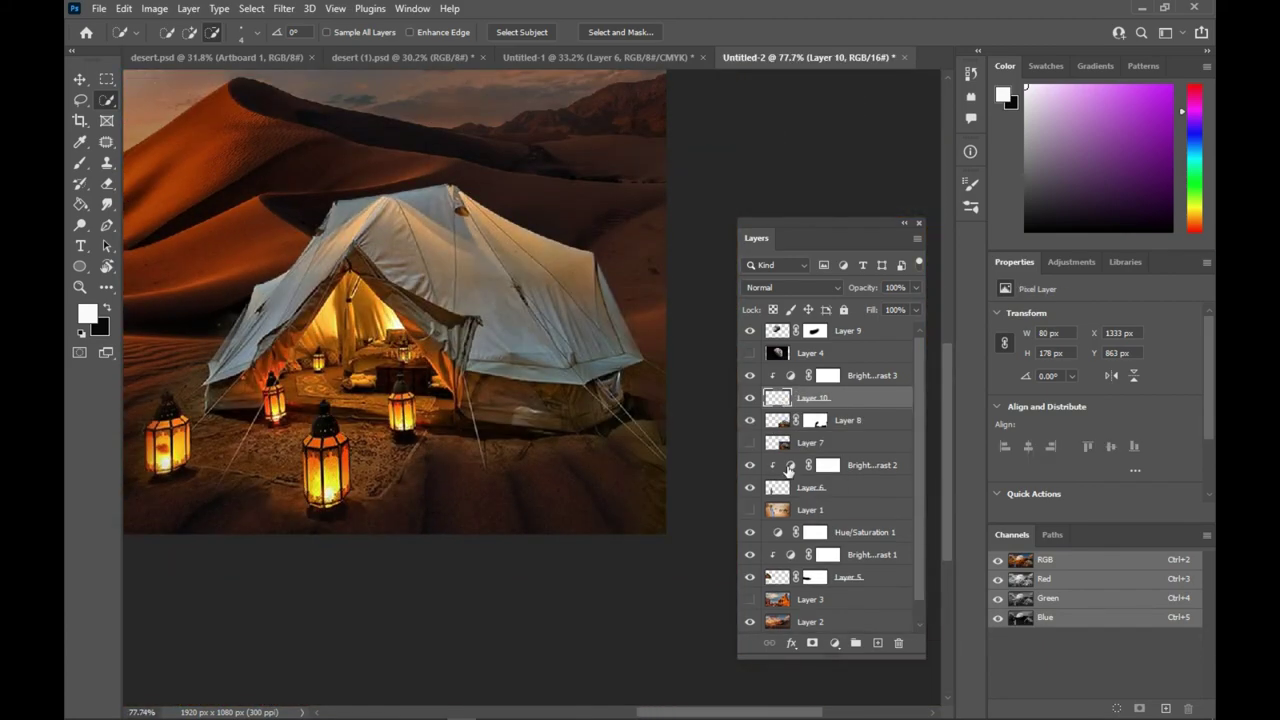
{"action": "scroll", "coordinate": [325, 445], "scroll_direction": "down", "scroll_amount": 2}
{"action": "scroll", "coordinate": [314, 400], "scroll_direction": "down", "scroll_amount": 3}
{"action": "left_click_drag", "start_coordinate": [314, 397], "coordinate": [518, 447]}
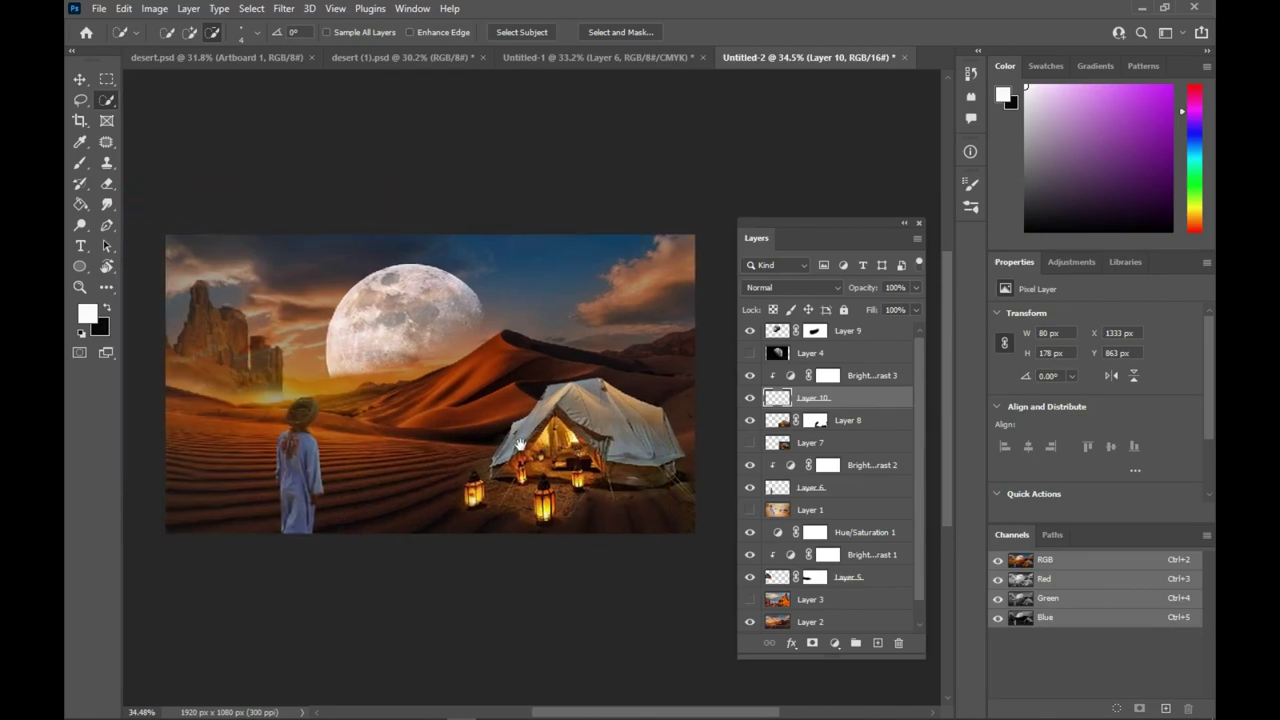
{"action": "key", "text": "v"}
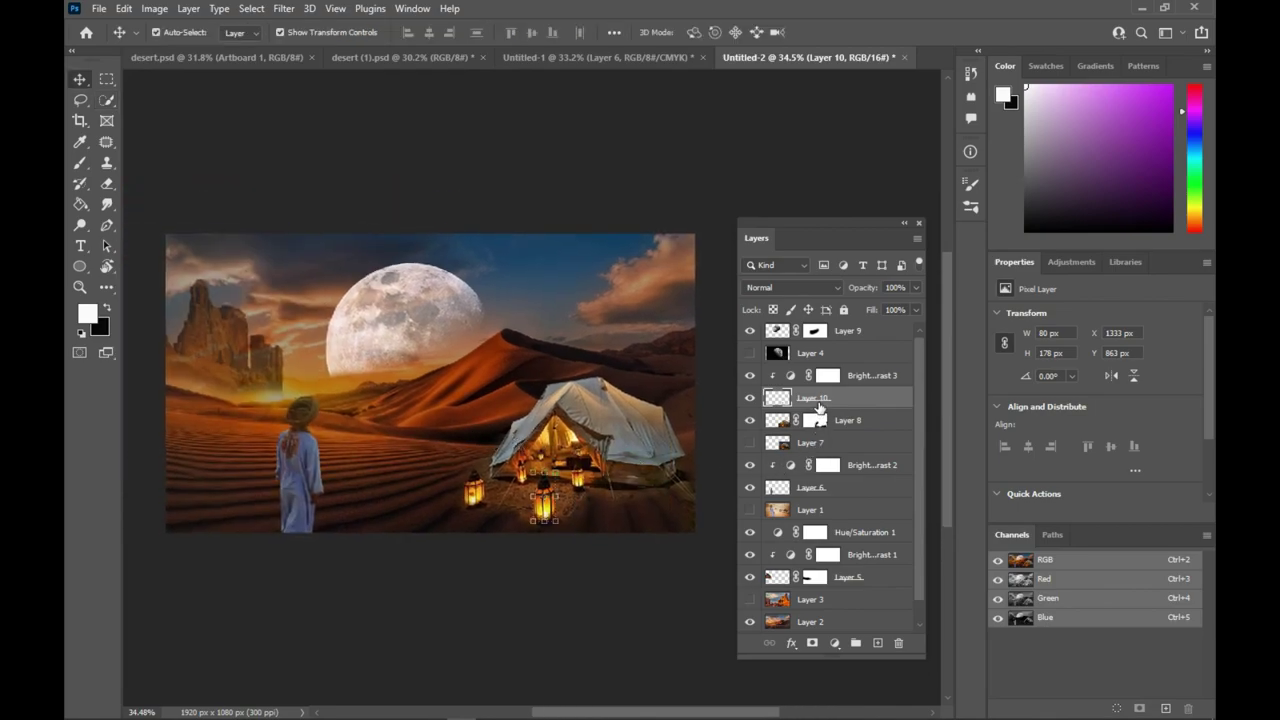
{"action": "key", "text": "ctrl+t"}
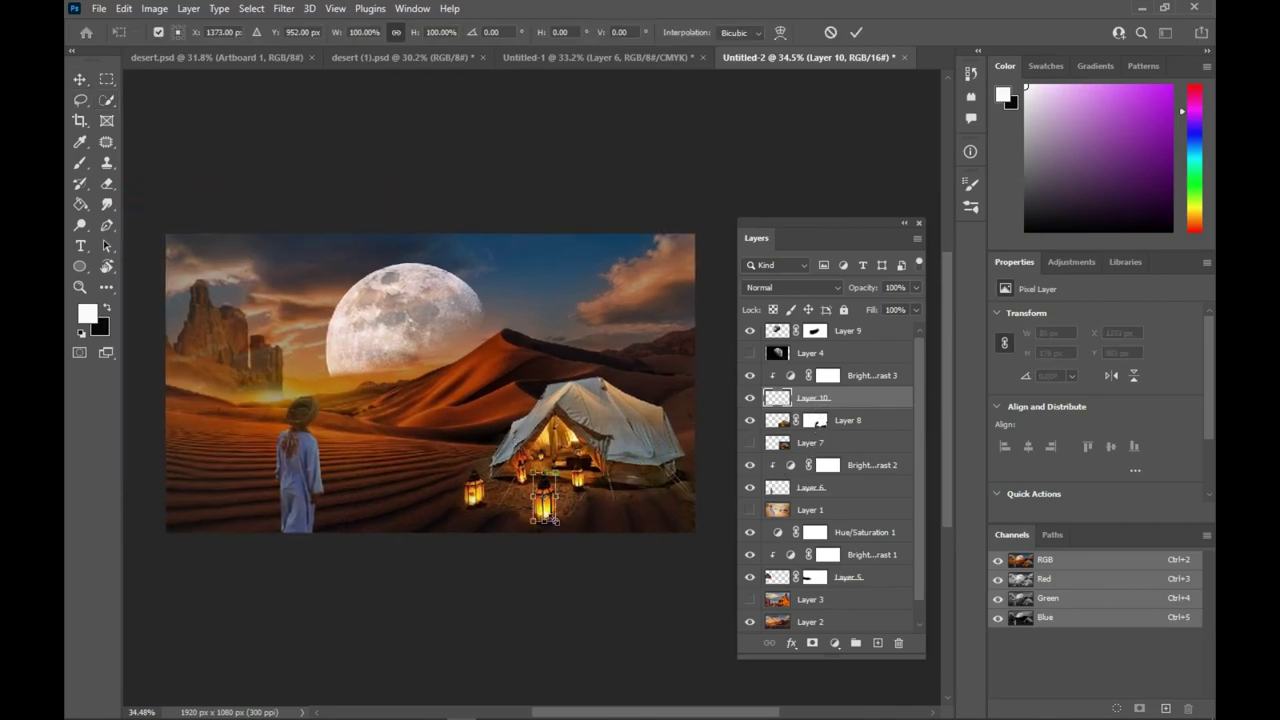
{"action": "left_click_drag", "start_coordinate": [541, 517], "coordinate": [340, 524]}
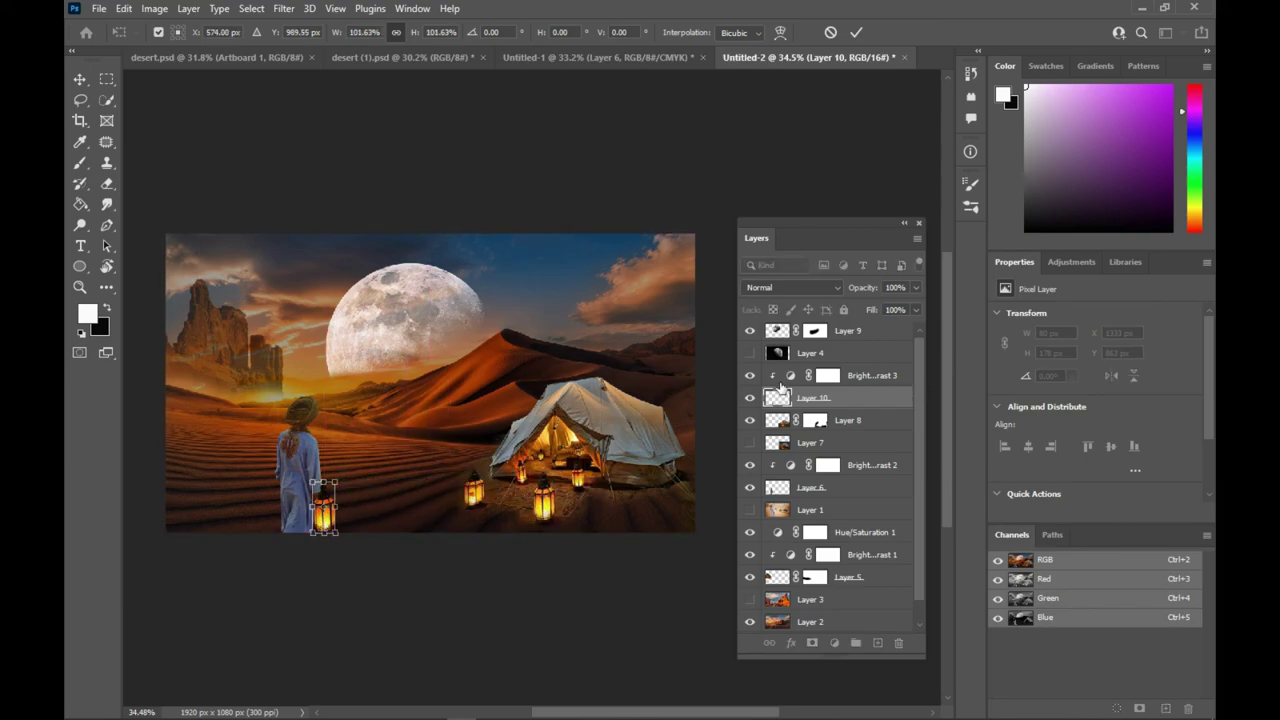
Move Layer 10 below Layer 7 and re-clip Brightness/Contrast 3 to its layer.
{"action": "left_click_drag", "start_coordinate": [829, 408], "coordinate": [833, 458]}
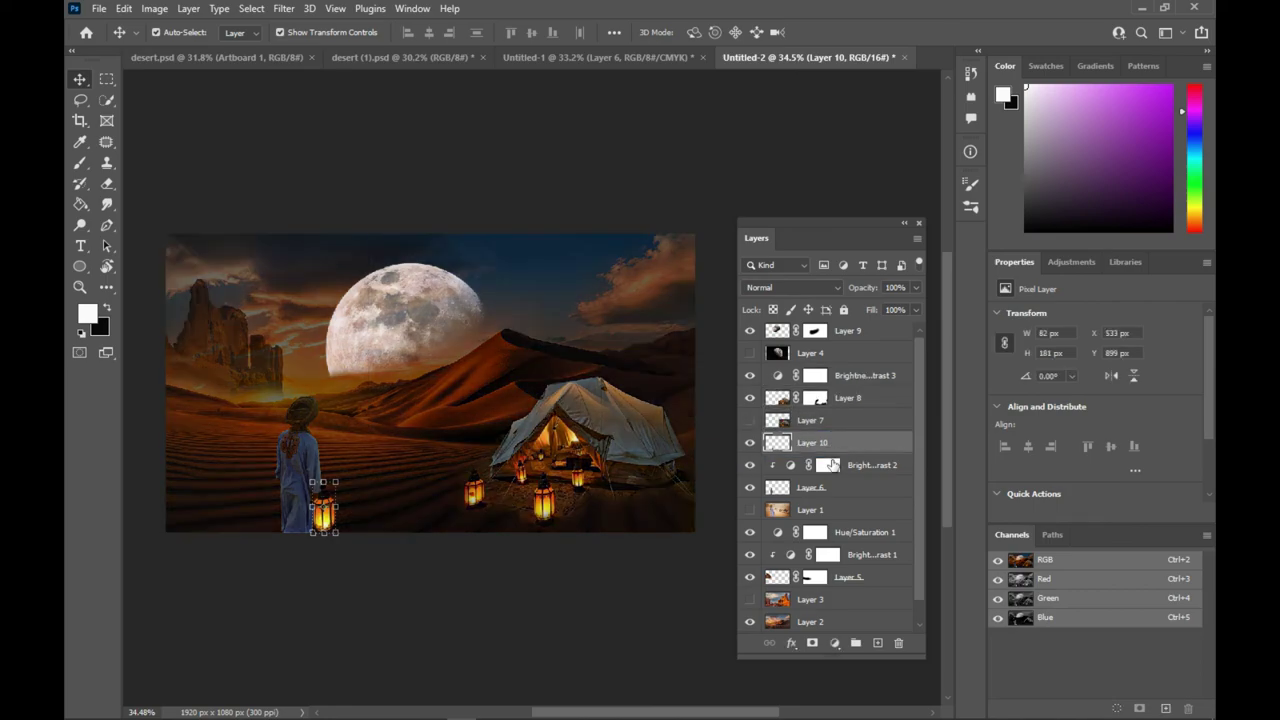
{"action": "left_click", "coordinate": [858, 381]}
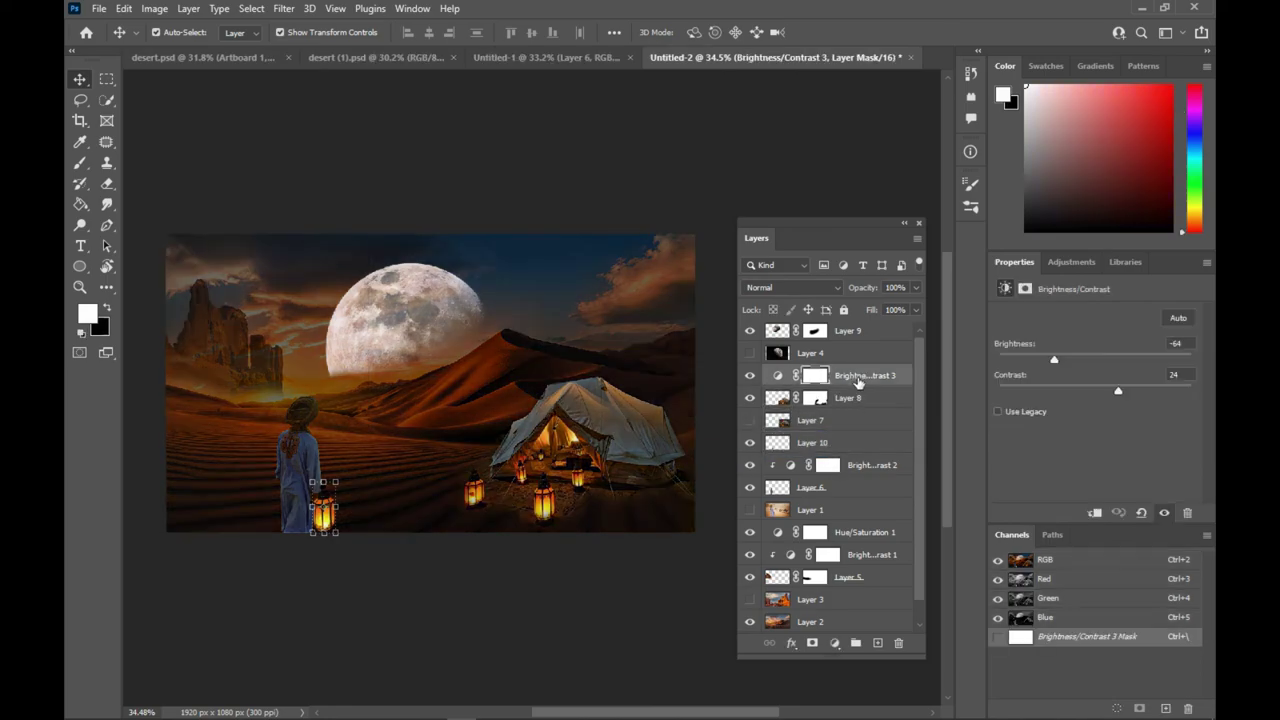
{"action": "left_click", "coordinate": [1094, 513]}
{"action": "left_click", "coordinate": [323, 519]}
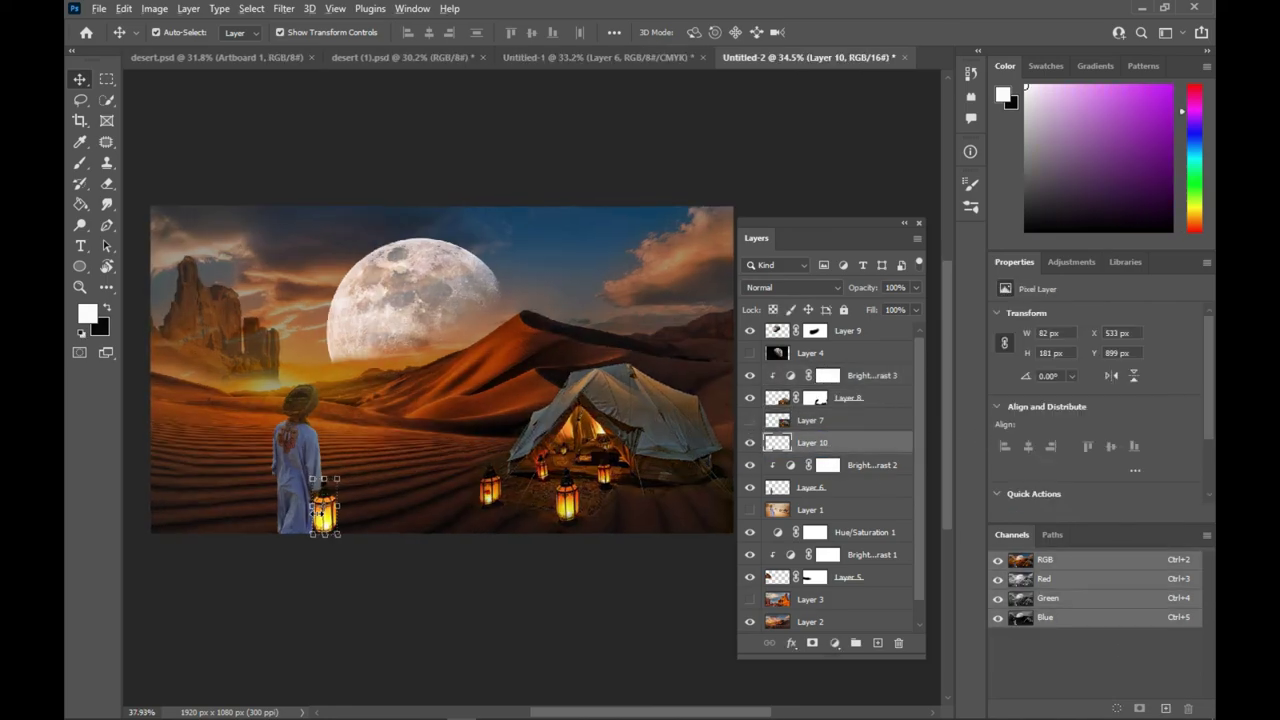
{"action": "scroll", "coordinate": [330, 510], "scroll_direction": "up", "scroll_amount": 6}
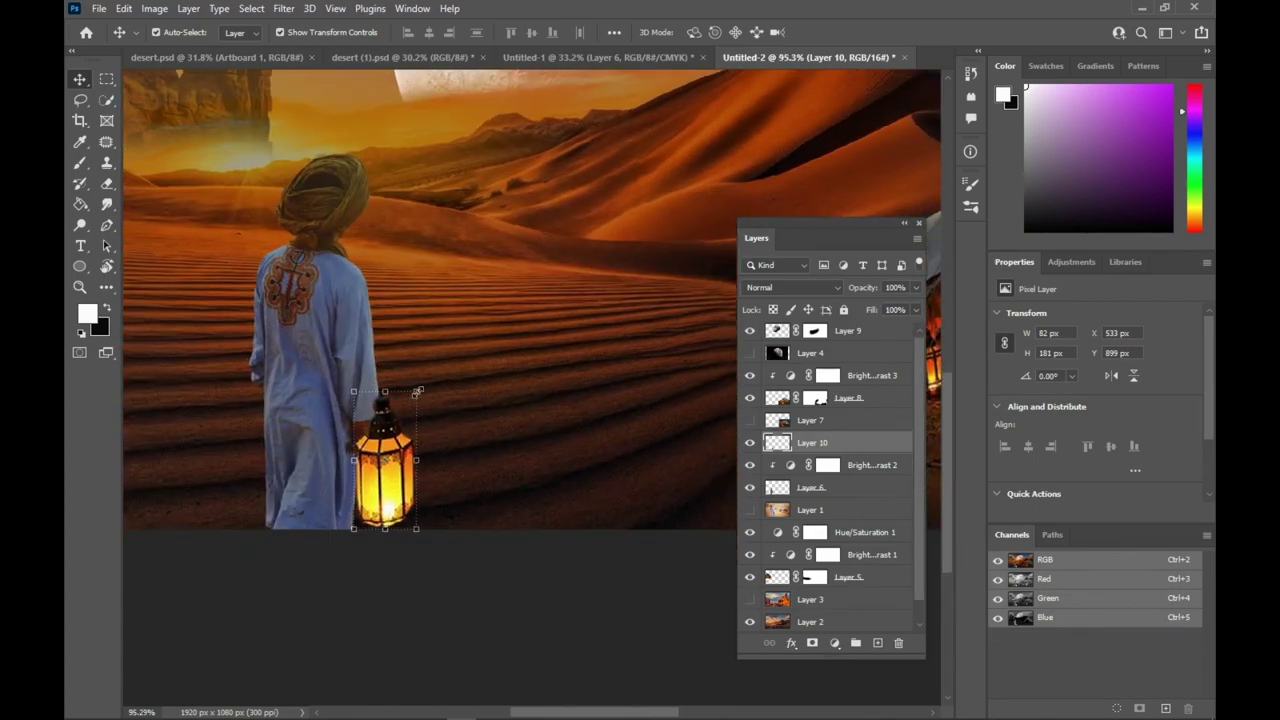
Scale the lantern to about 65% in the man's hand, commit it, and fit the image in view.
{"action": "left_click_drag", "start_coordinate": [417, 392], "coordinate": [368, 498]}
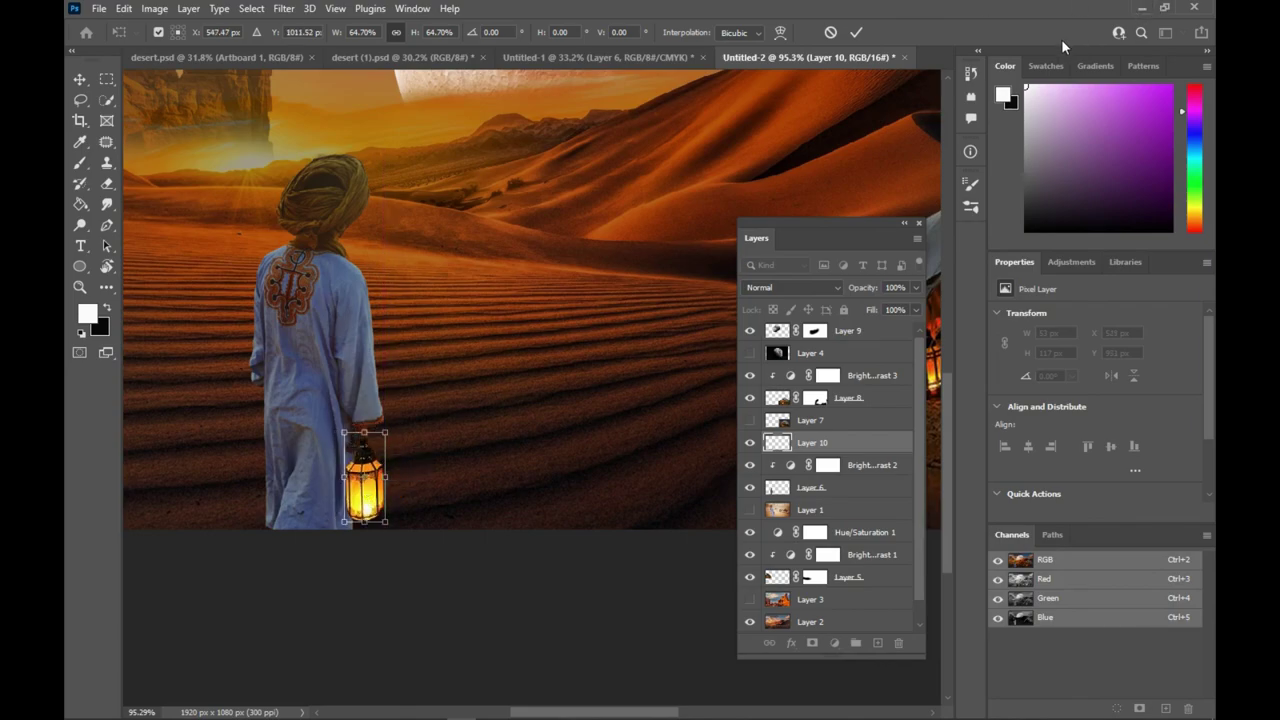
{"action": "left_click", "coordinate": [863, 31]}
{"action": "left_click", "coordinate": [464, 604]}
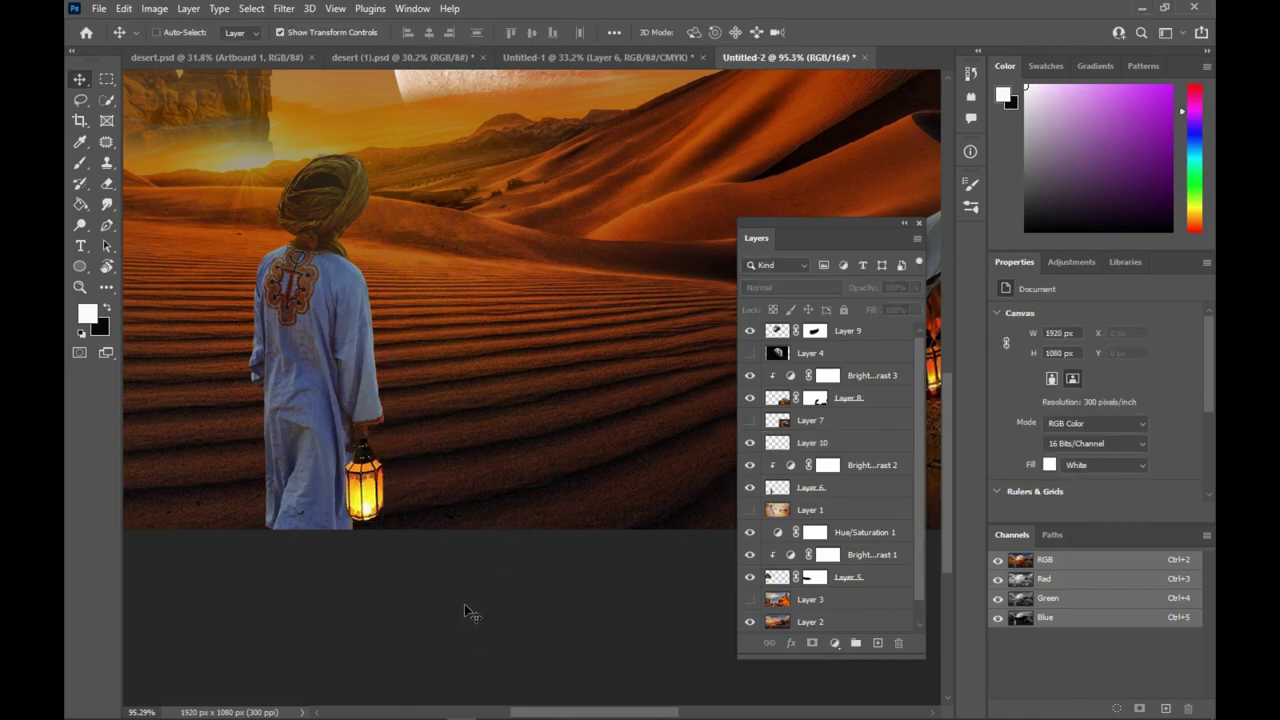
{"action": "key", "text": "ctrl+0"}
{"action": "scroll", "coordinate": [464, 604], "scroll_direction": "down", "scroll_amount": 2}
{"action": "scroll", "coordinate": [464, 606], "scroll_direction": "right", "scroll_amount": 2}
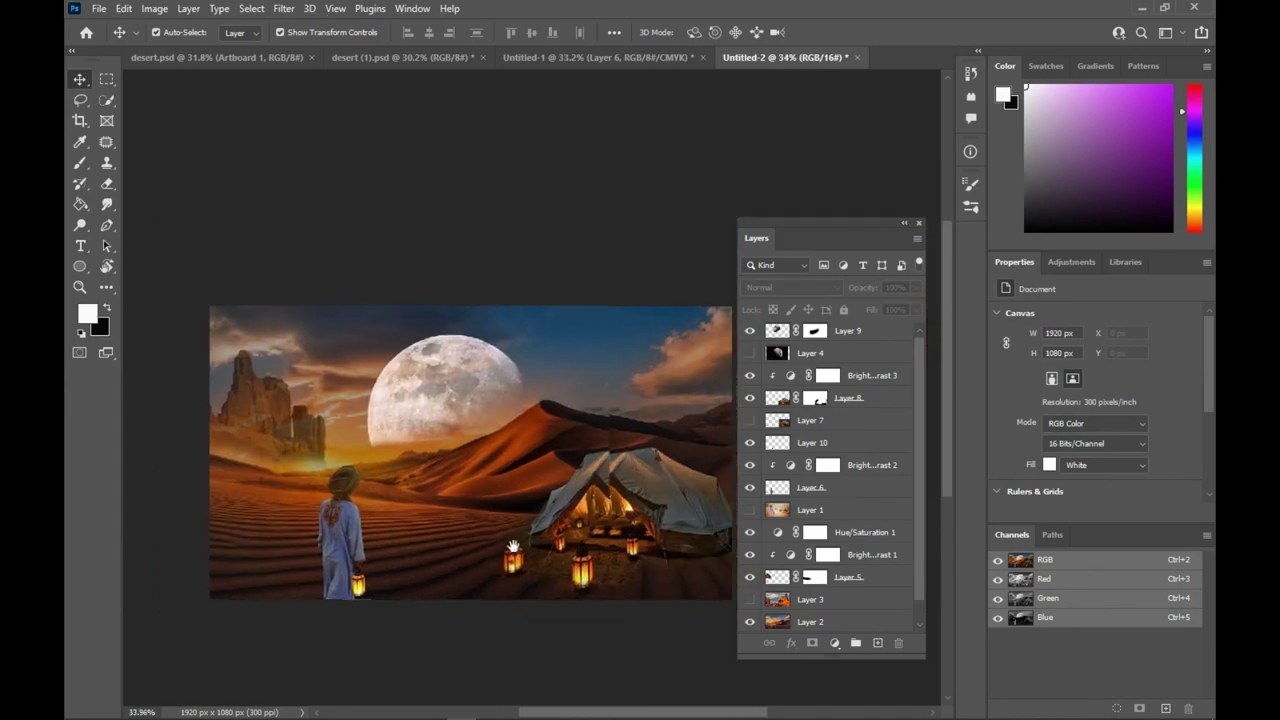
{"action": "scroll", "coordinate": [480, 518], "scroll_direction": "down", "scroll_amount": 1}
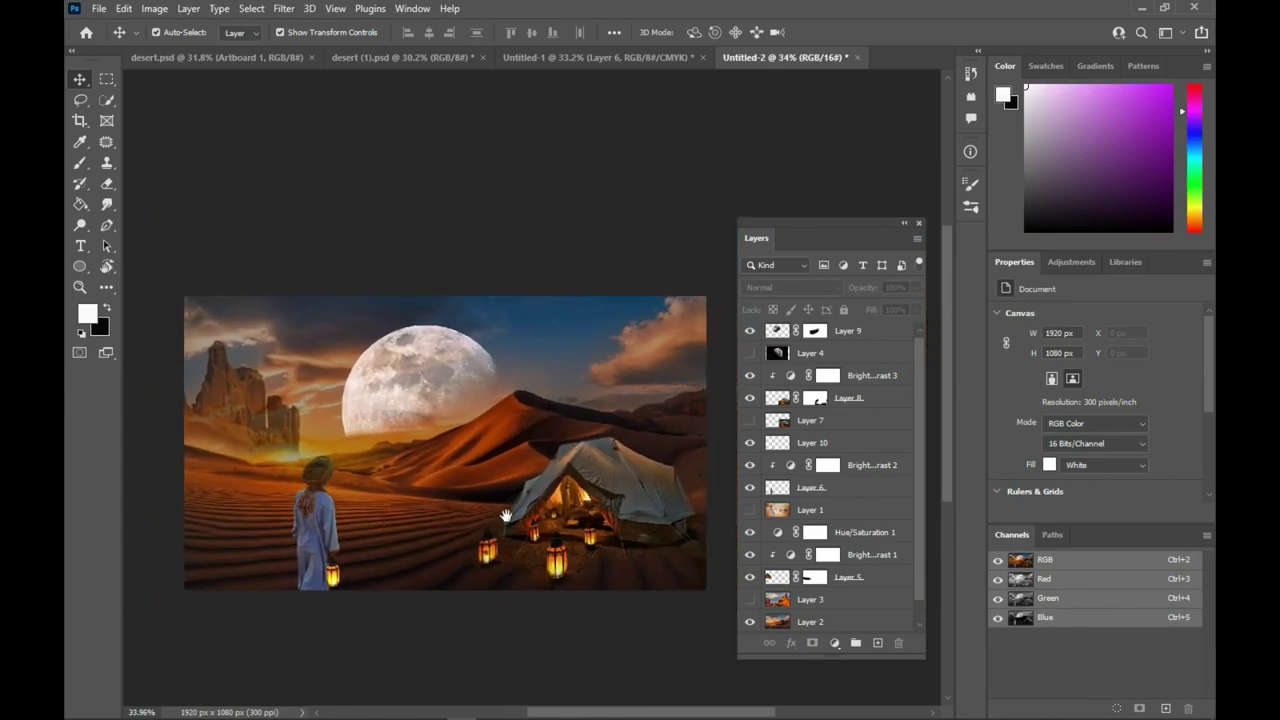